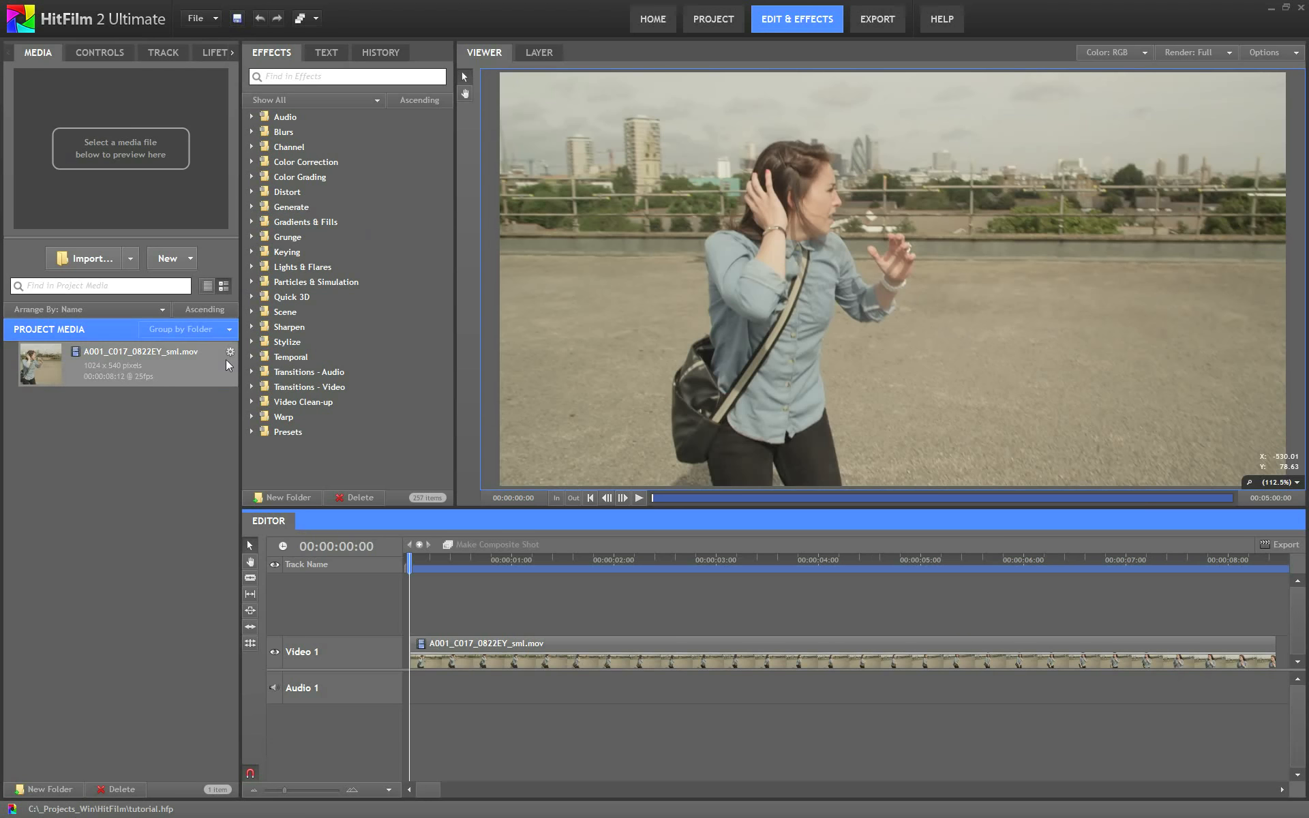
# Launch a Camera Solve with mocha HitFilm and create a new project from A001_C017_0822EY_sml.mov
pyautogui.click(192, 258)
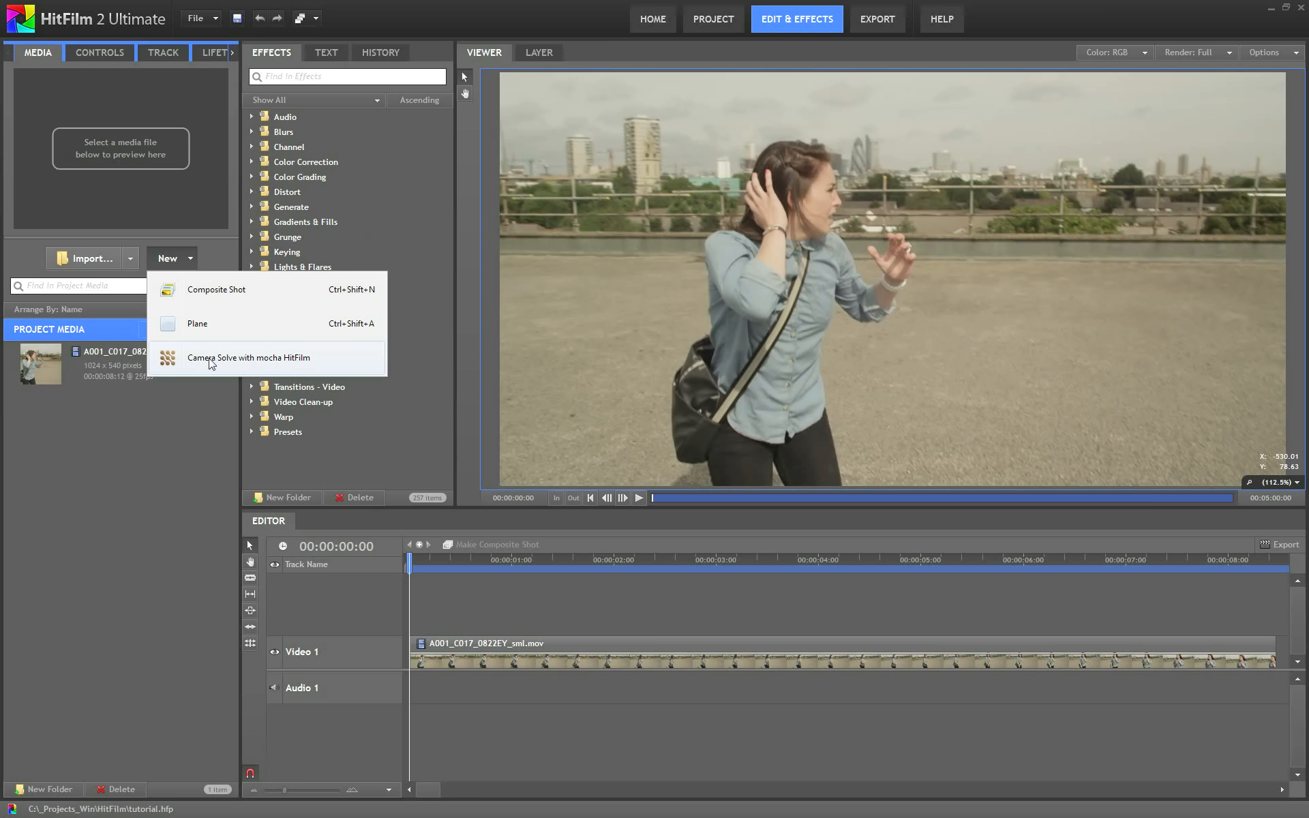
pyautogui.click(133, 505)
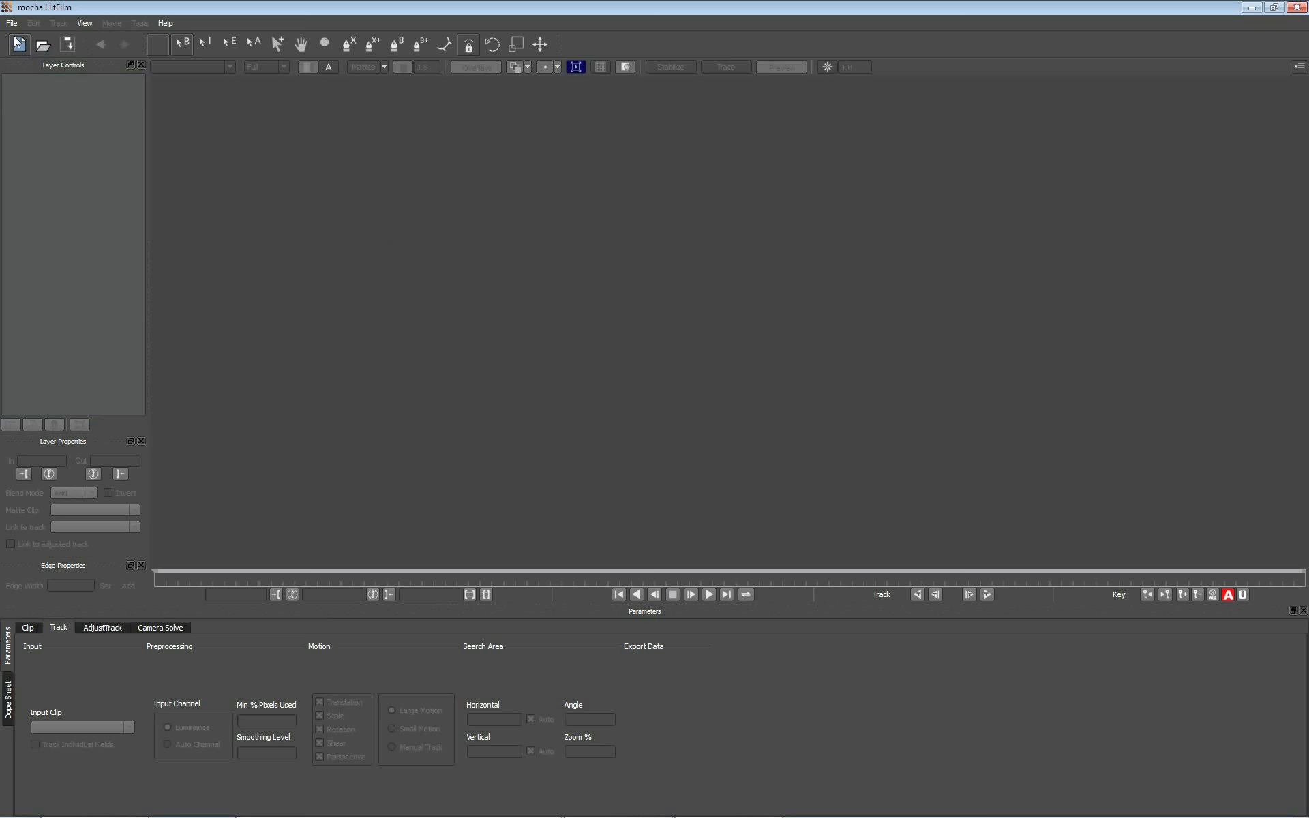
pyautogui.click(18, 44)
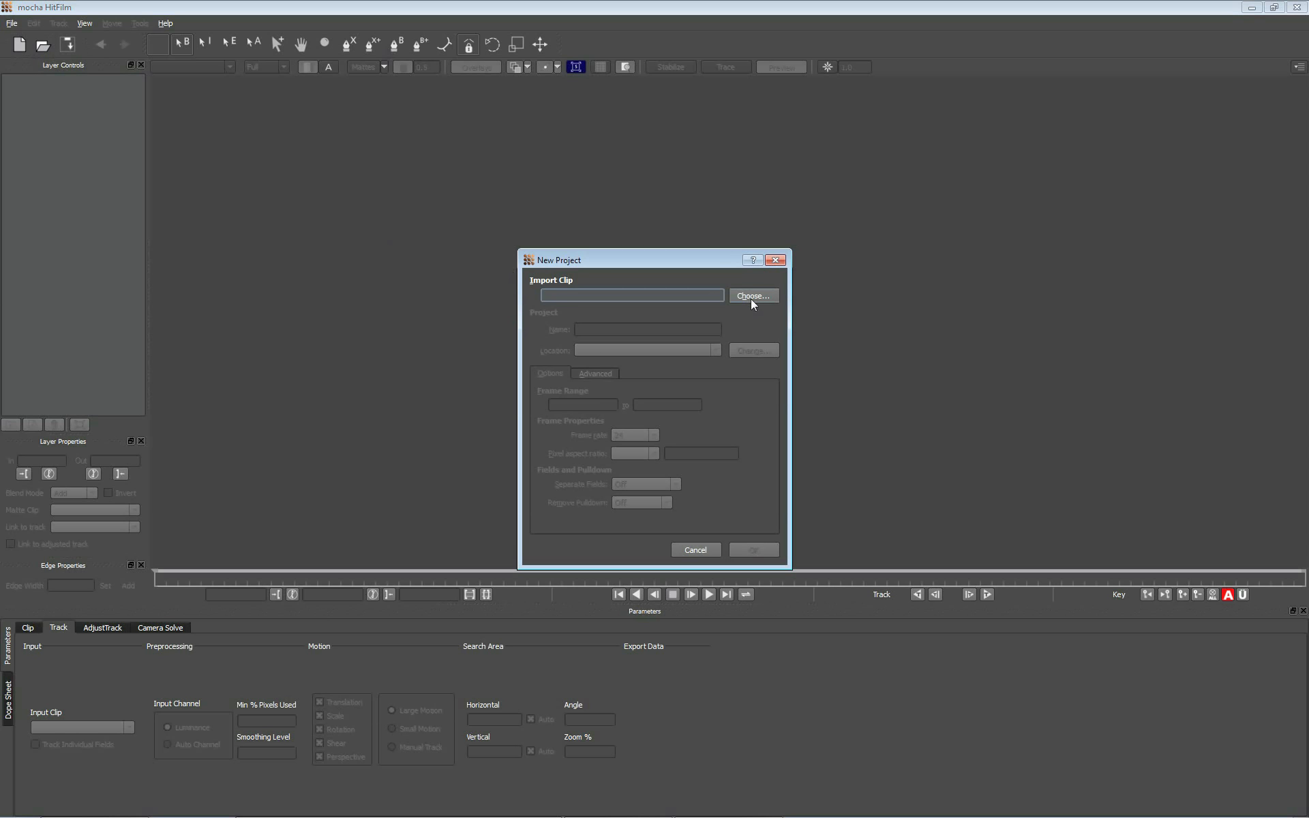
pyautogui.click(753, 297)
pyautogui.click(844, 381)
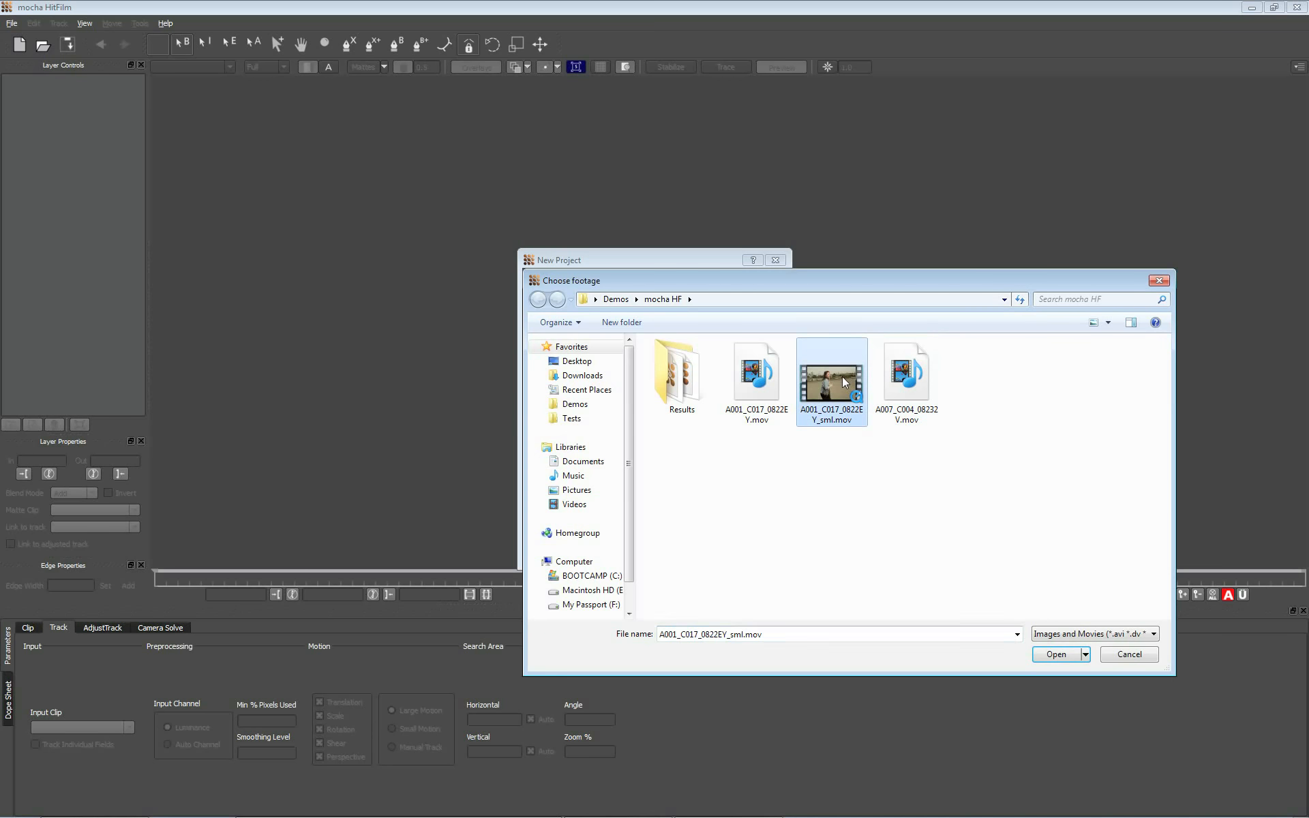
pyautogui.doubleClick(844, 380)
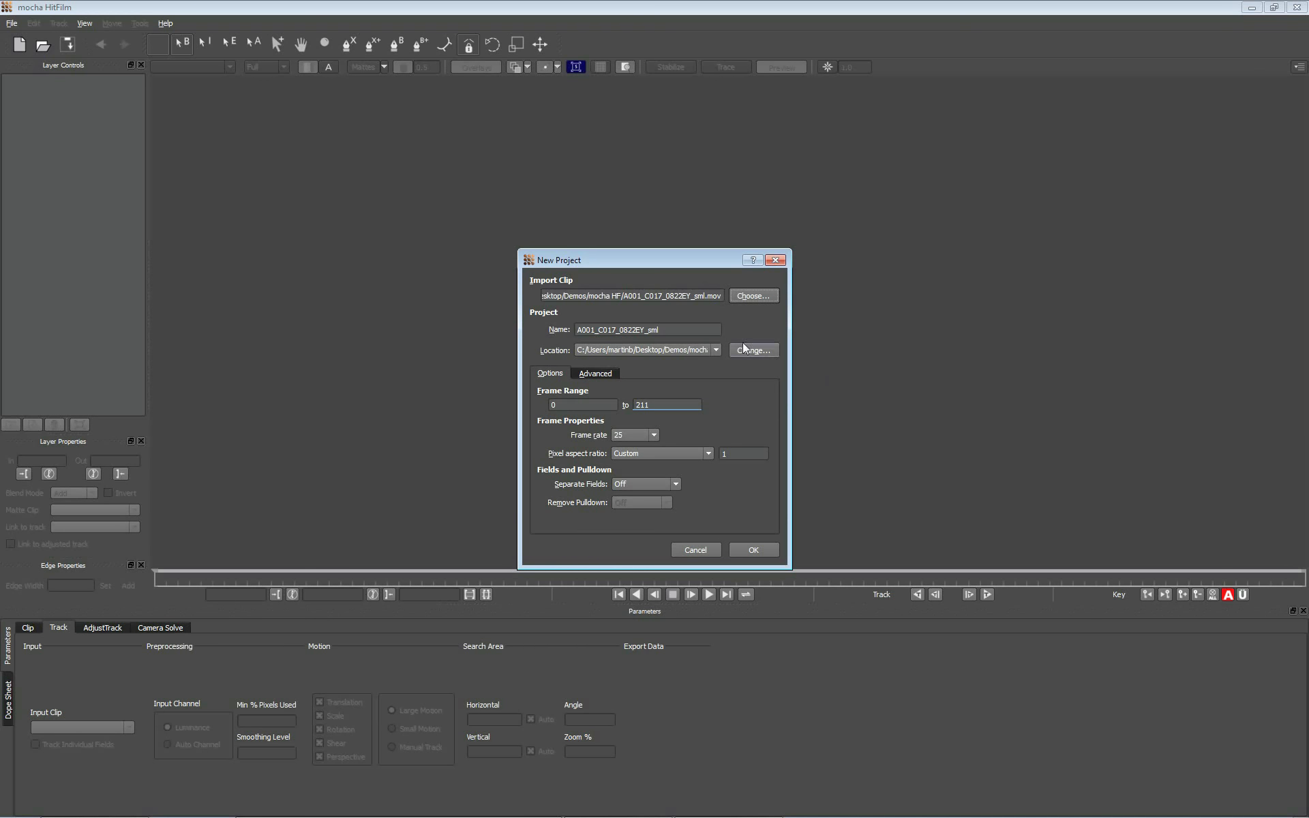
pyautogui.moveTo(600, 262); pyautogui.dragTo(590, 229)
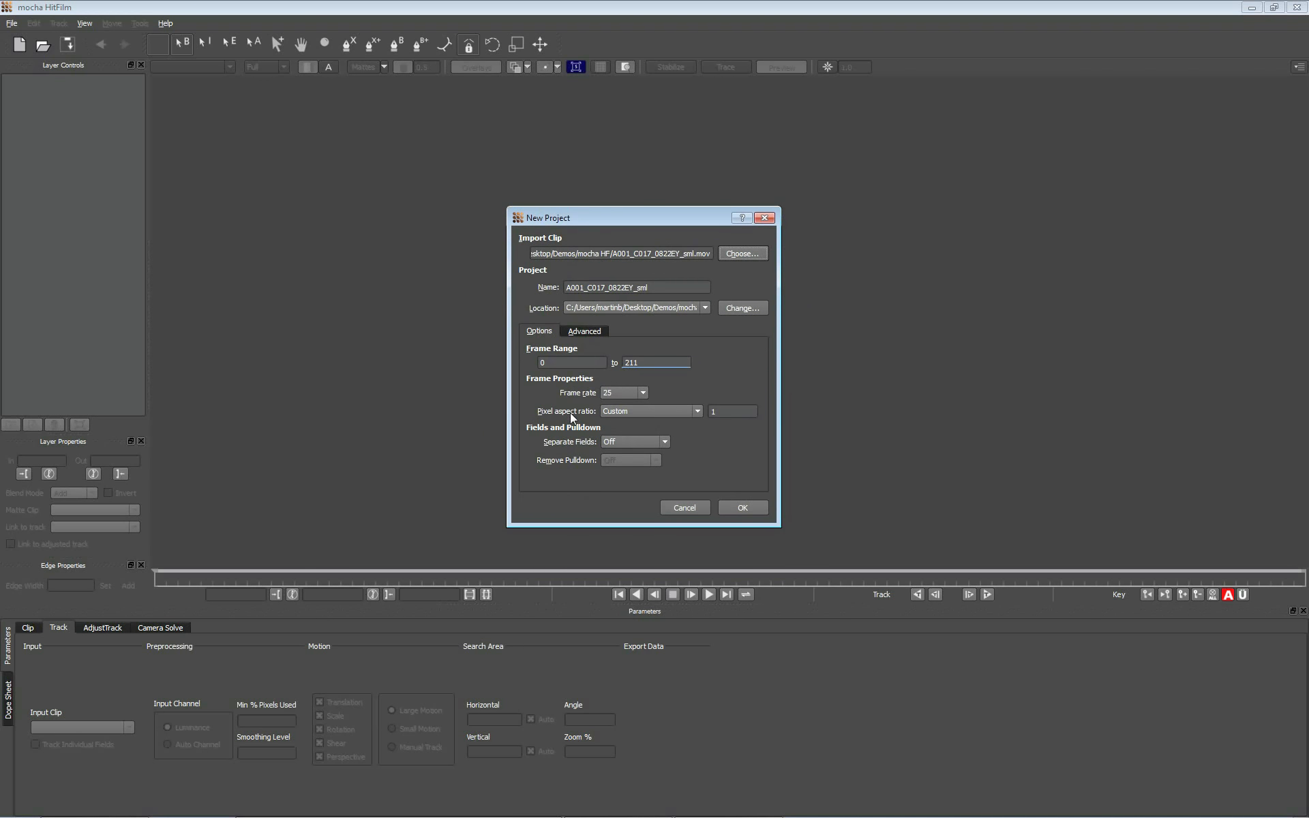
pyautogui.click(747, 508)
pyautogui.click(675, 387)
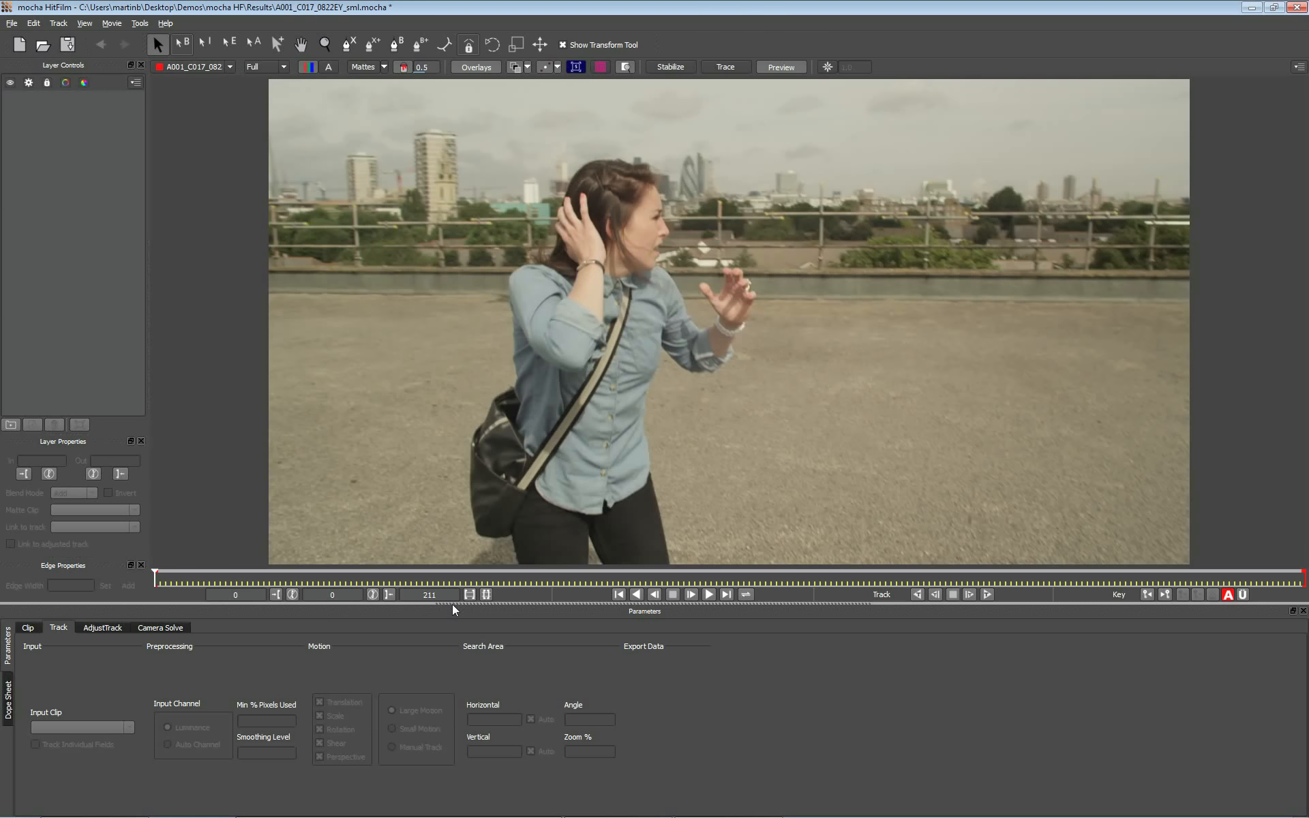
# Scrub through the clip to examine the camera movement and how much of the rooftop ground stays unobstructed
pyautogui.moveTo(158, 577); pyautogui.dragTo(120, 569)
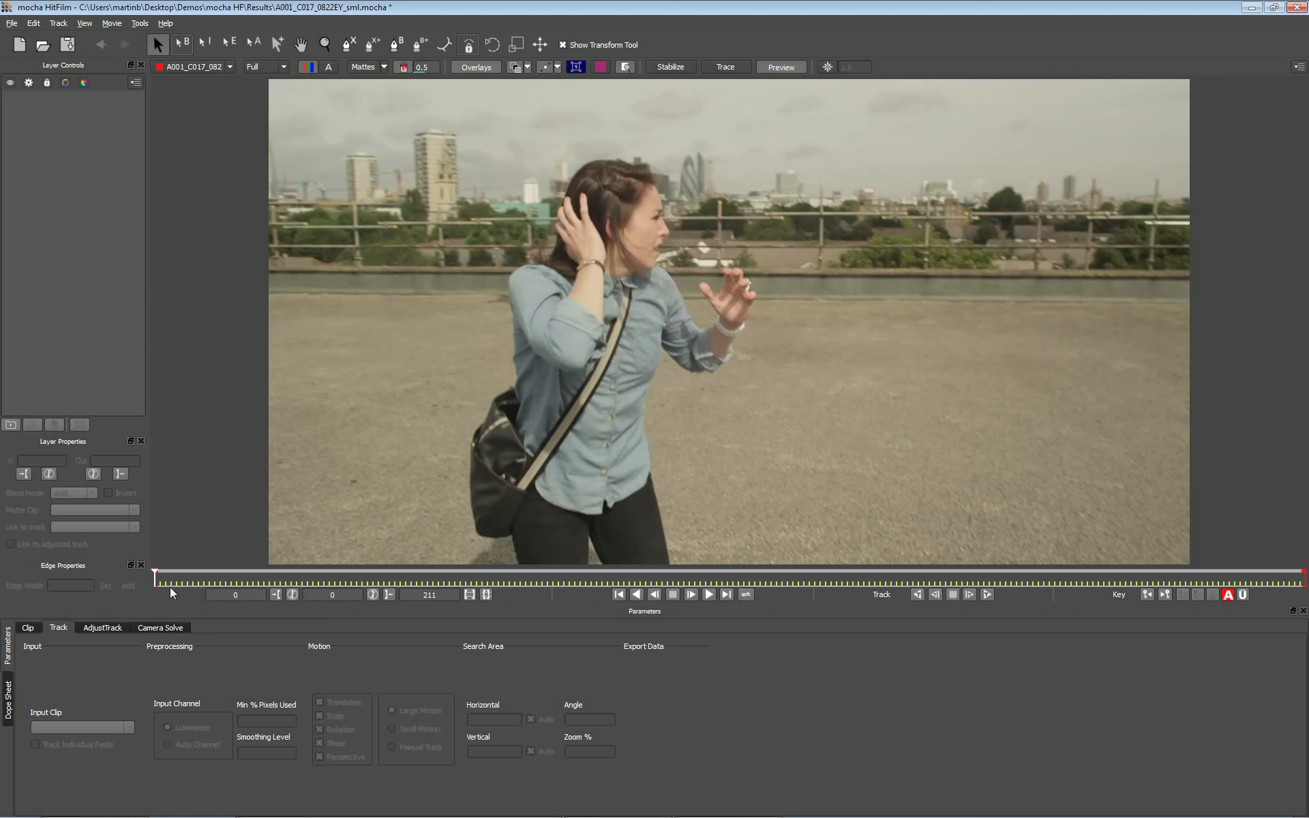
pyautogui.moveTo(170, 587); pyautogui.dragTo(730, 566)
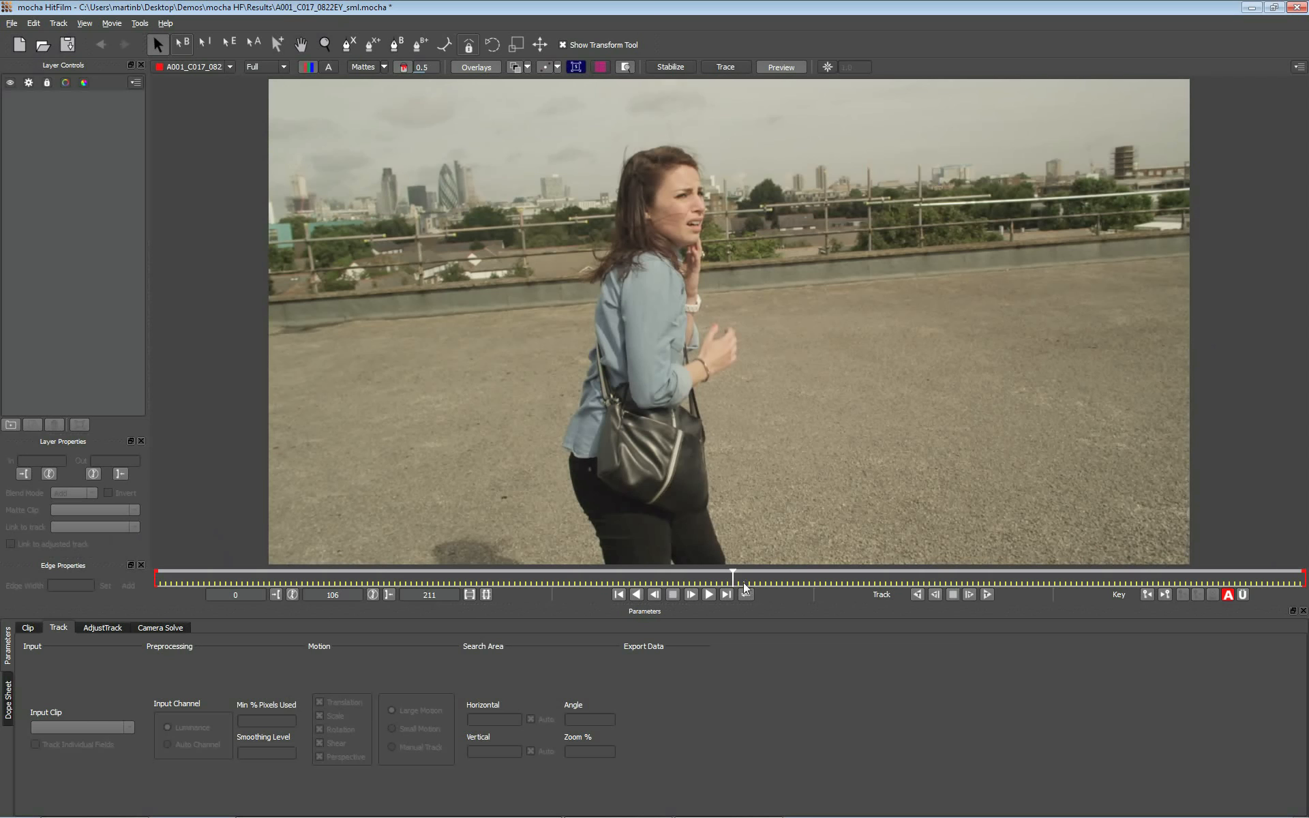
pyautogui.moveTo(732, 576); pyautogui.dragTo(231, 584)
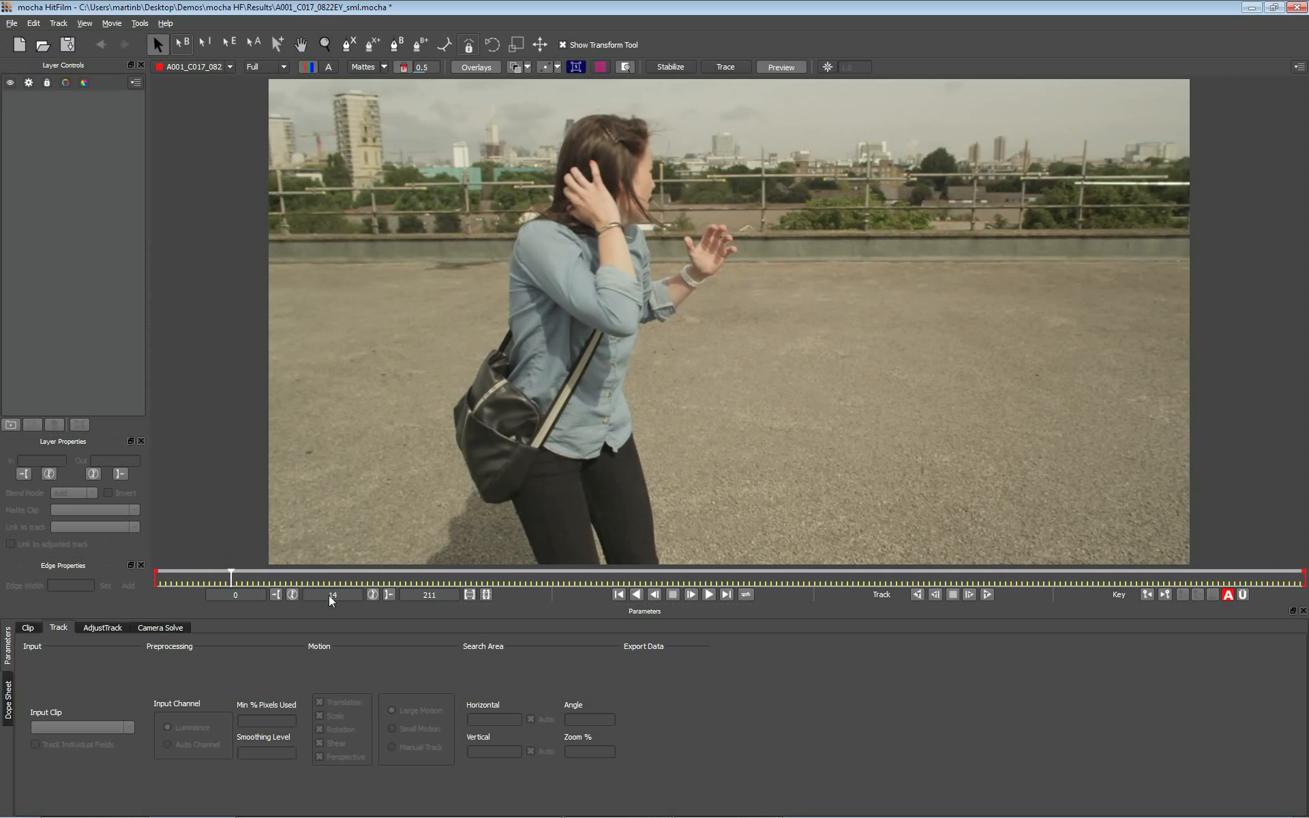
pyautogui.moveTo(233, 582); pyautogui.dragTo(367, 583)
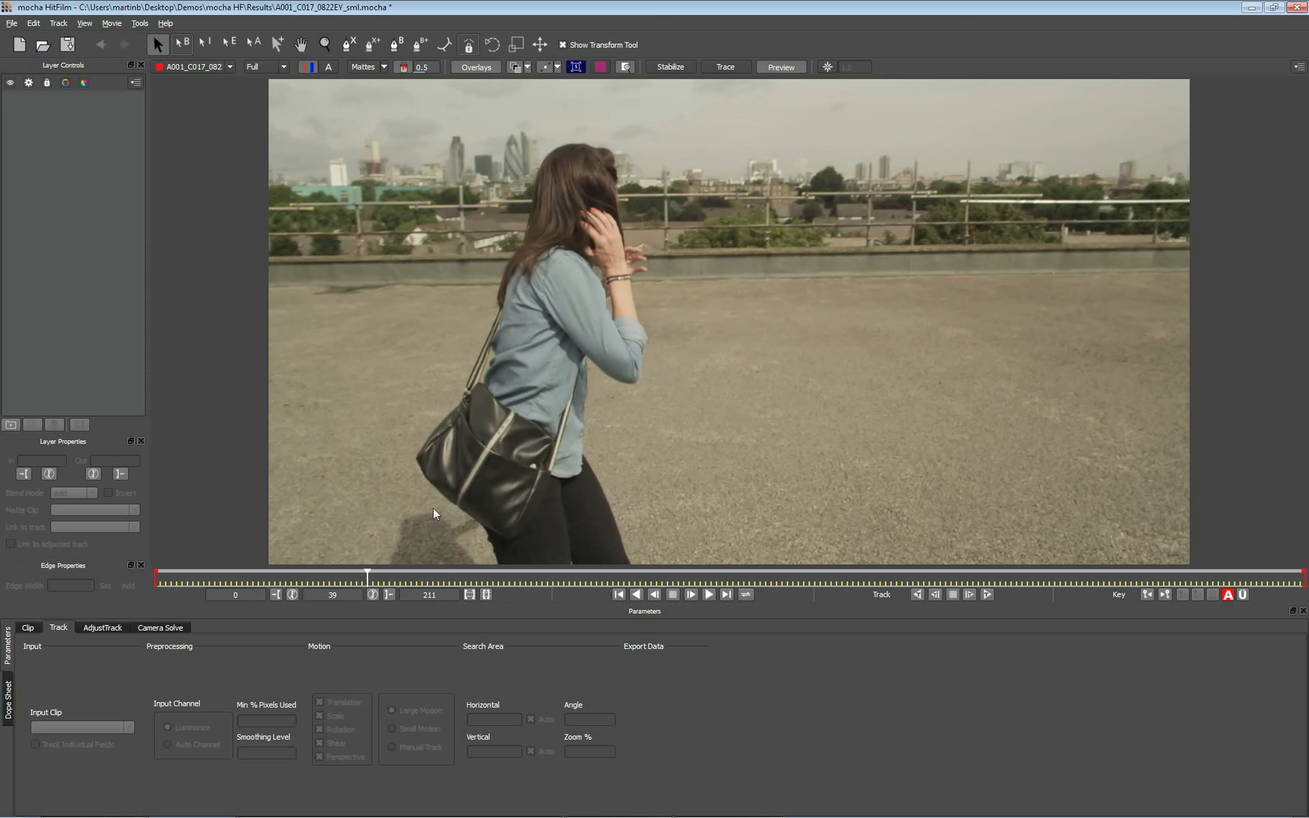
pyautogui.moveTo(367, 581); pyautogui.dragTo(1118, 598)
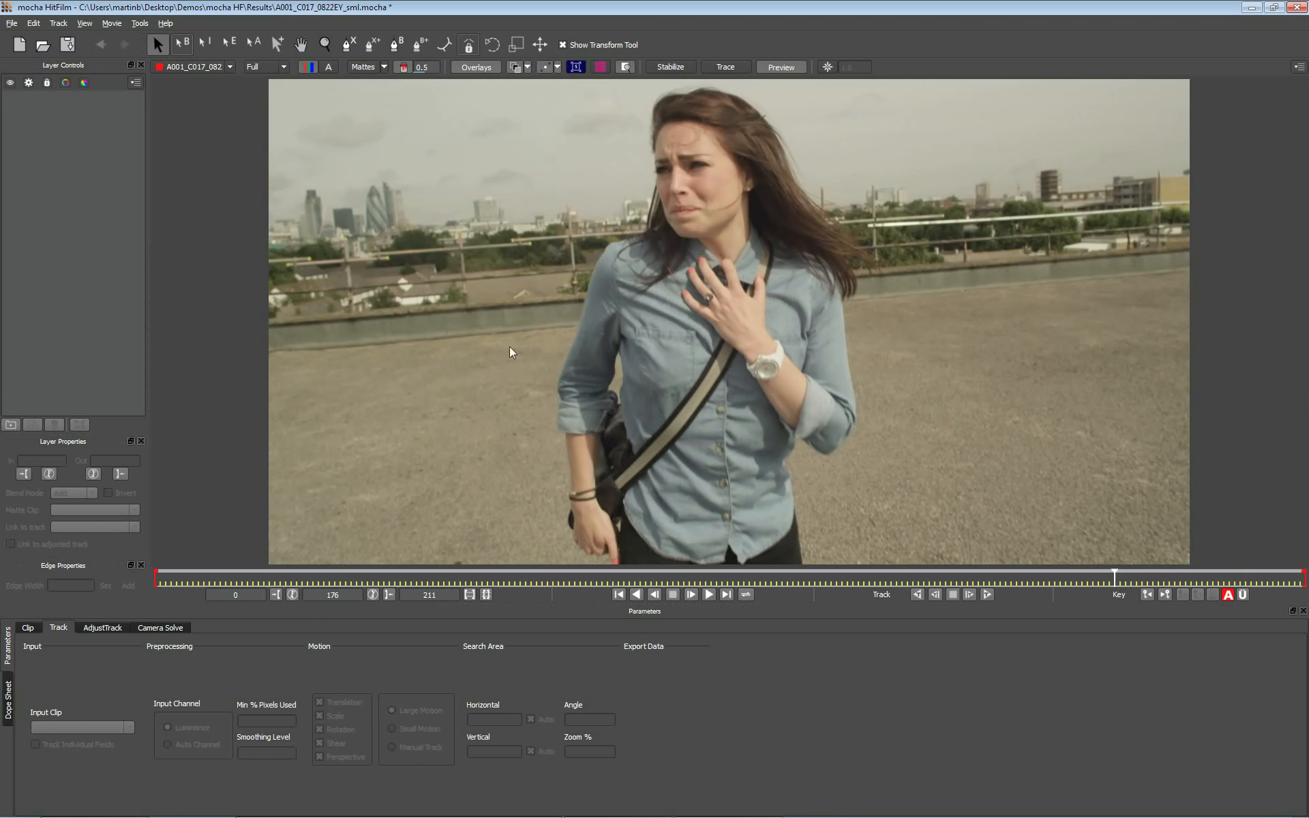
# At frame 147, draw a closed X-spline around the open rooftop ground beside the woman, extending past the frame edge
pyautogui.moveTo(1114, 578); pyautogui.dragTo(955, 584)
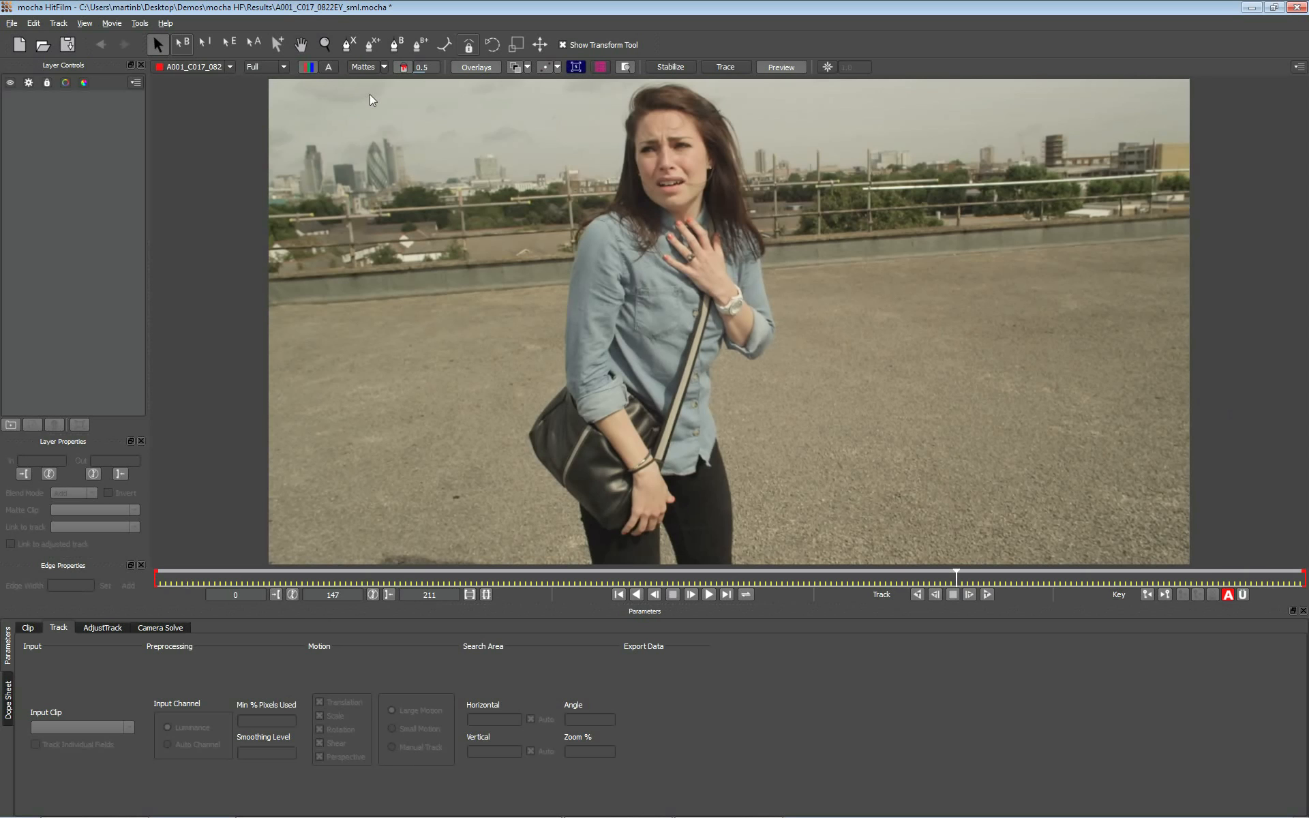
pyautogui.click(355, 45)
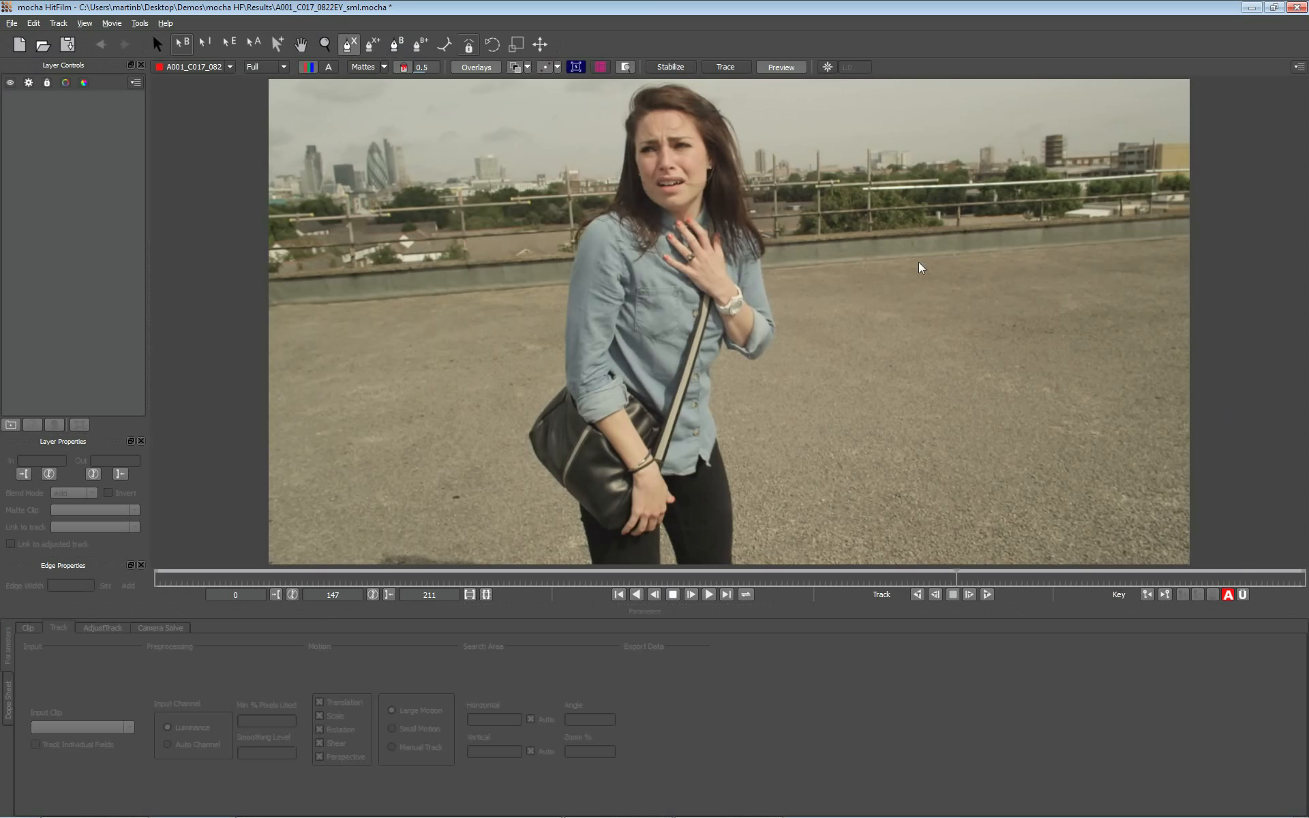
pyautogui.click(1184, 246)
pyautogui.click(867, 273)
pyautogui.click(788, 384)
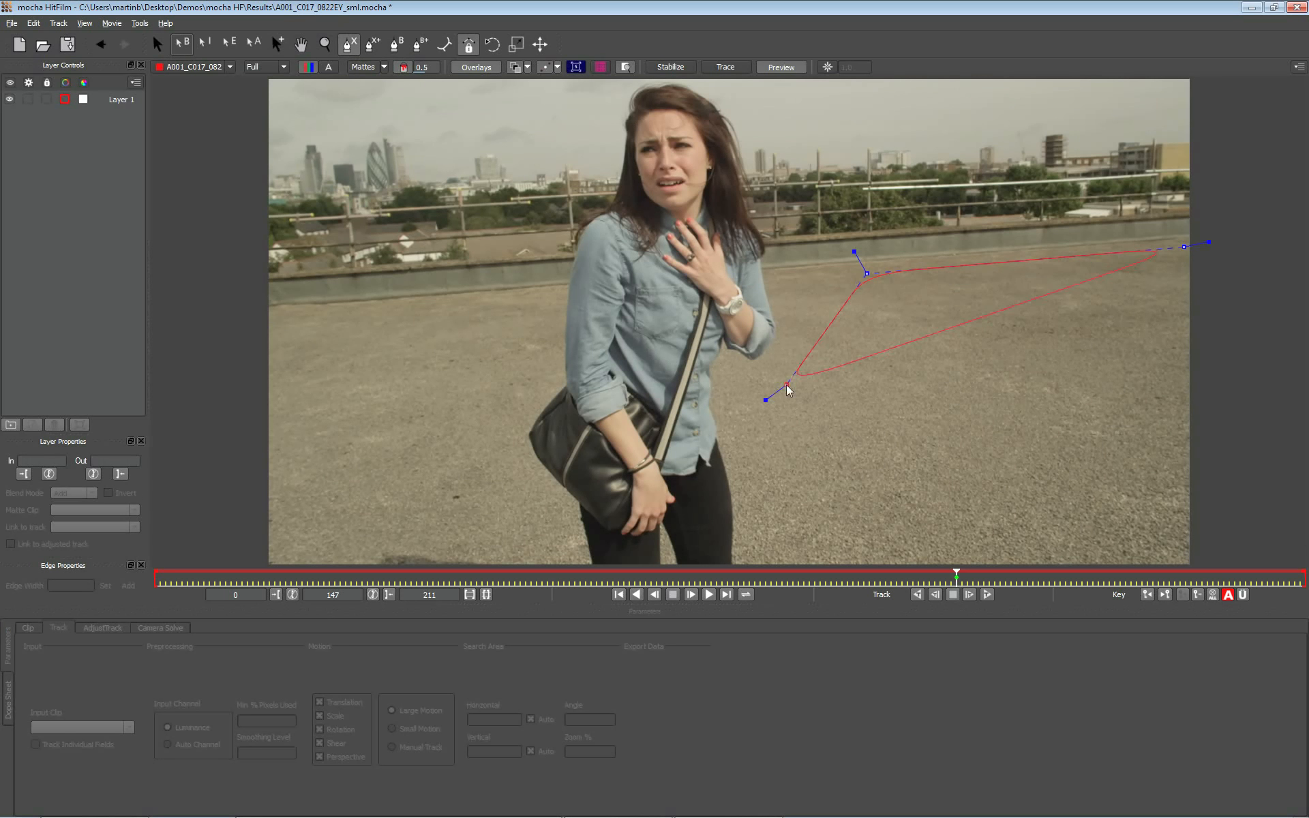
pyautogui.click(870, 445)
pyautogui.click(966, 475)
pyautogui.click(1047, 493)
pyautogui.click(1206, 482)
pyautogui.click(1254, 363)
pyautogui.rightClick(1248, 268)
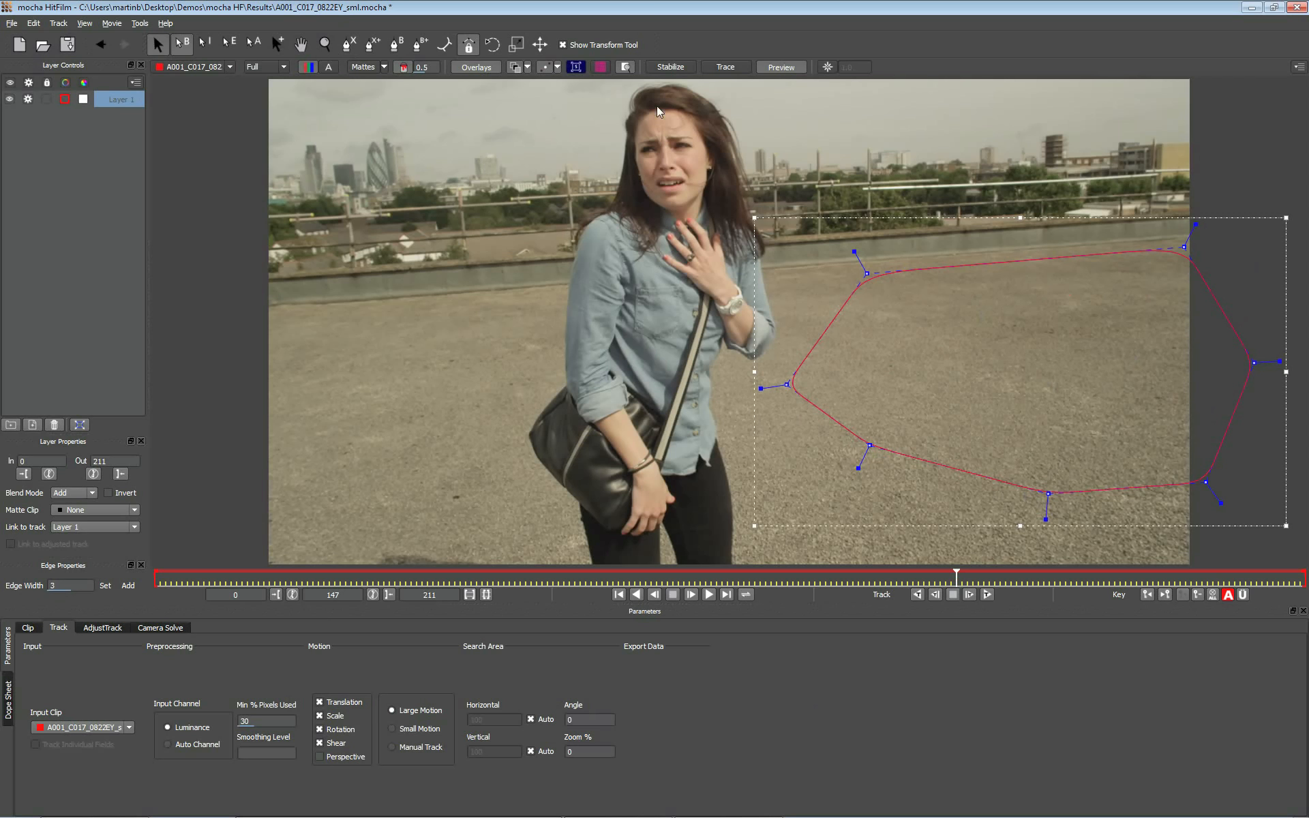
# Show the planar surface and grid, and align the surface's corners with the perspective of the rooftop ground
pyautogui.click(574, 69)
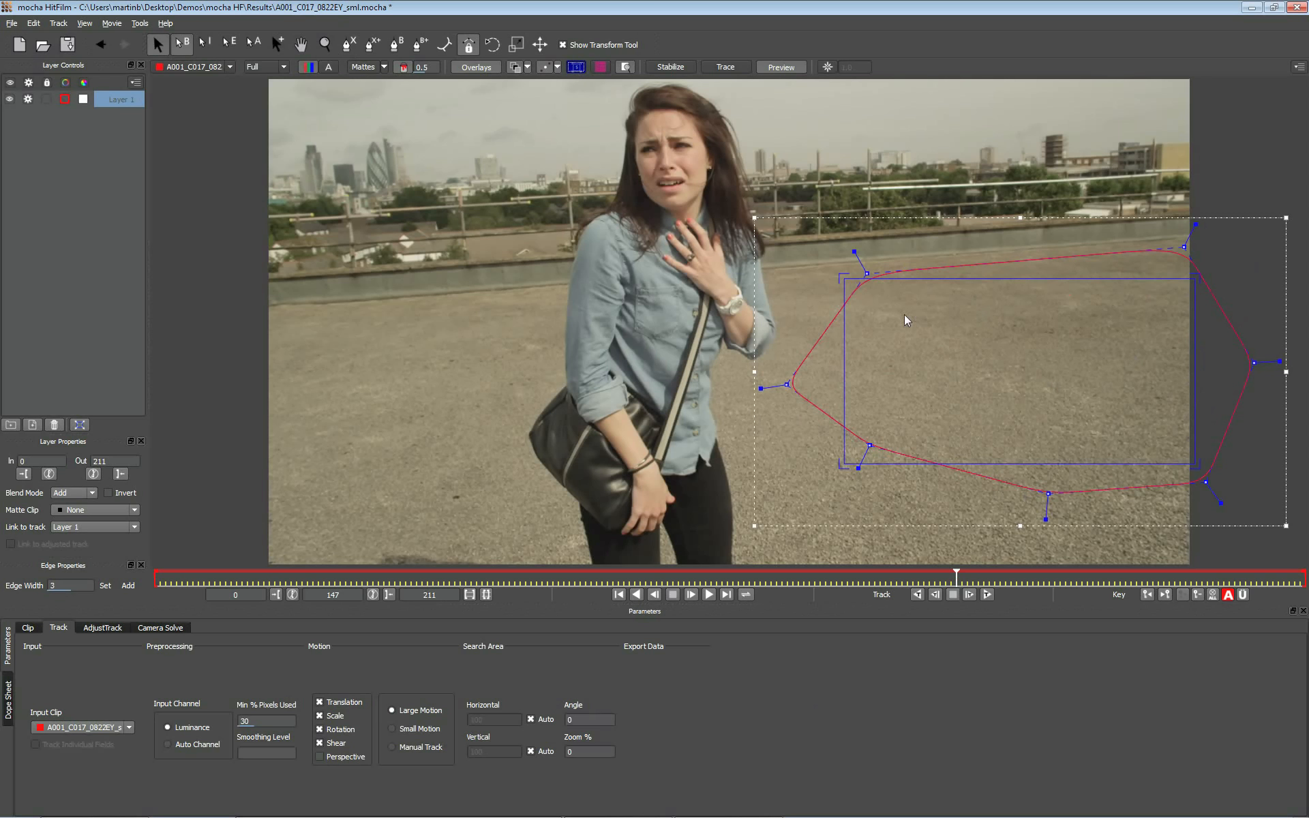
pyautogui.click(599, 68)
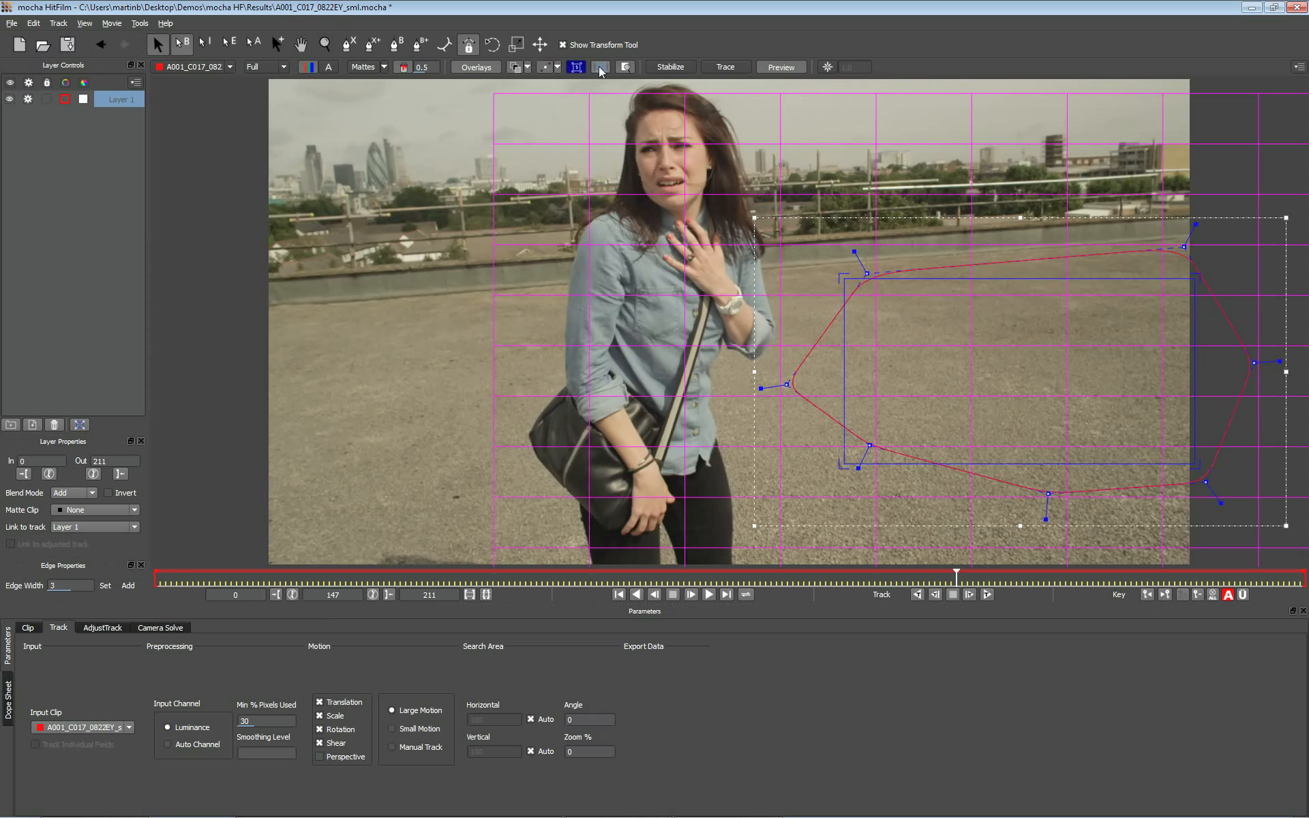
pyautogui.moveTo(1194, 277); pyautogui.dragTo(1016, 259)
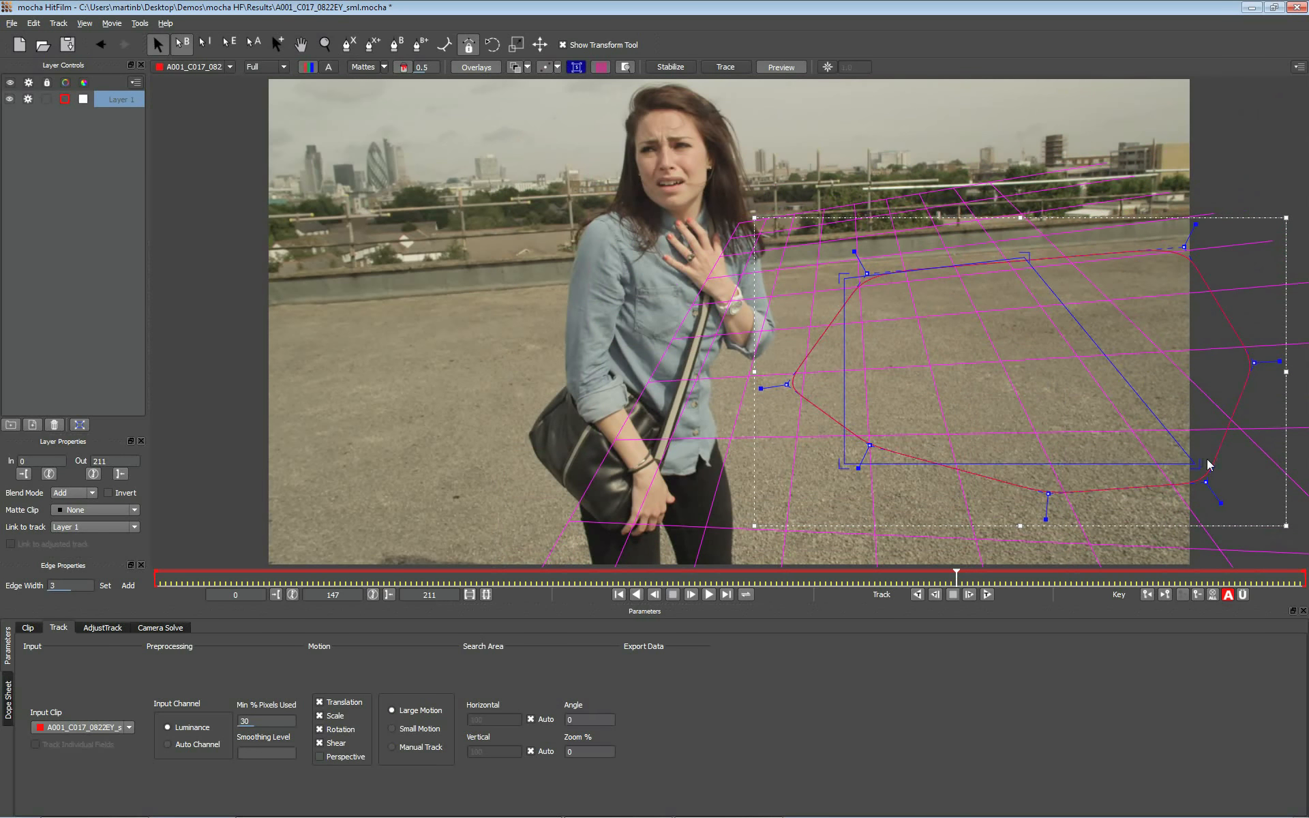
pyautogui.moveTo(1196, 463); pyautogui.dragTo(1143, 358)
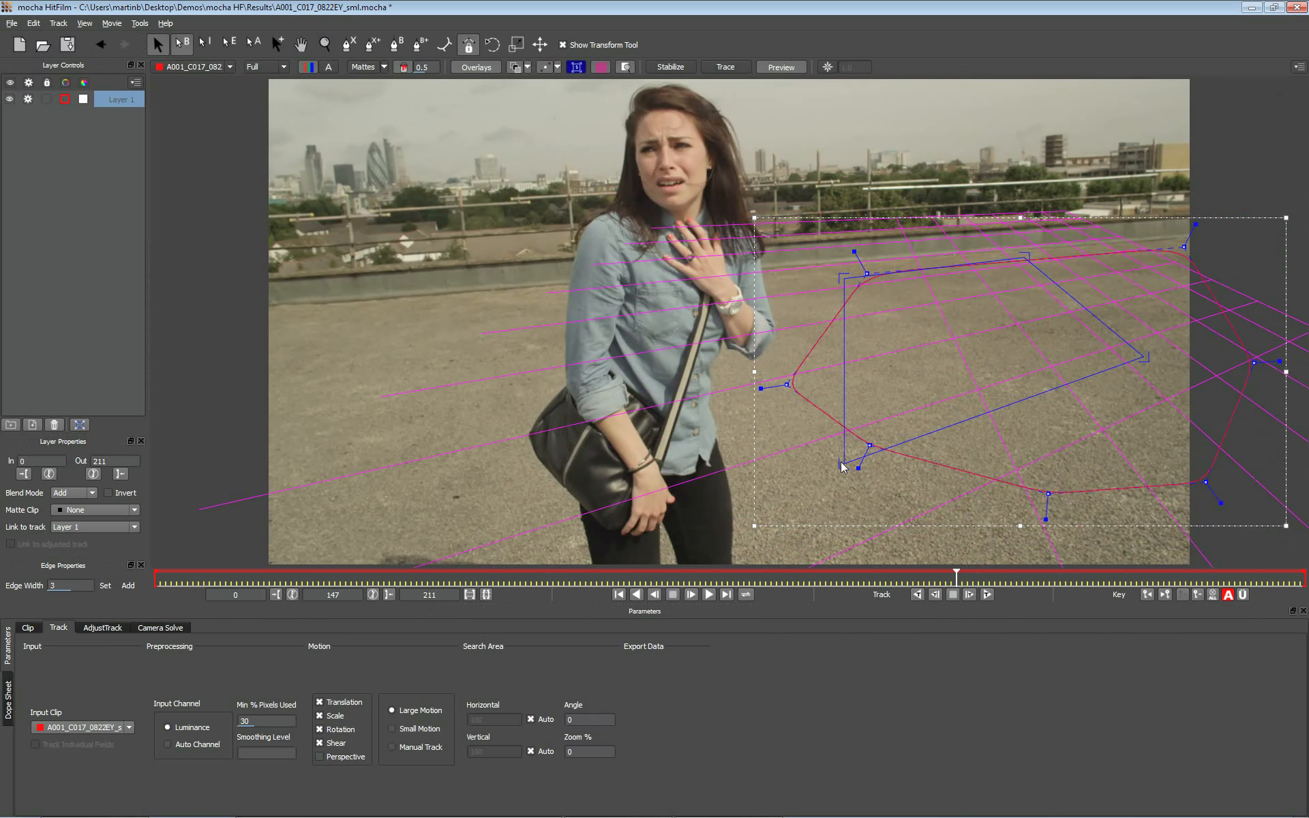
pyautogui.moveTo(848, 464); pyautogui.dragTo(879, 402)
pyautogui.moveTo(1026, 260); pyautogui.dragTo(1005, 272)
pyautogui.moveTo(846, 278); pyautogui.dragTo(824, 289)
pyautogui.moveTo(1007, 271); pyautogui.dragTo(1002, 277)
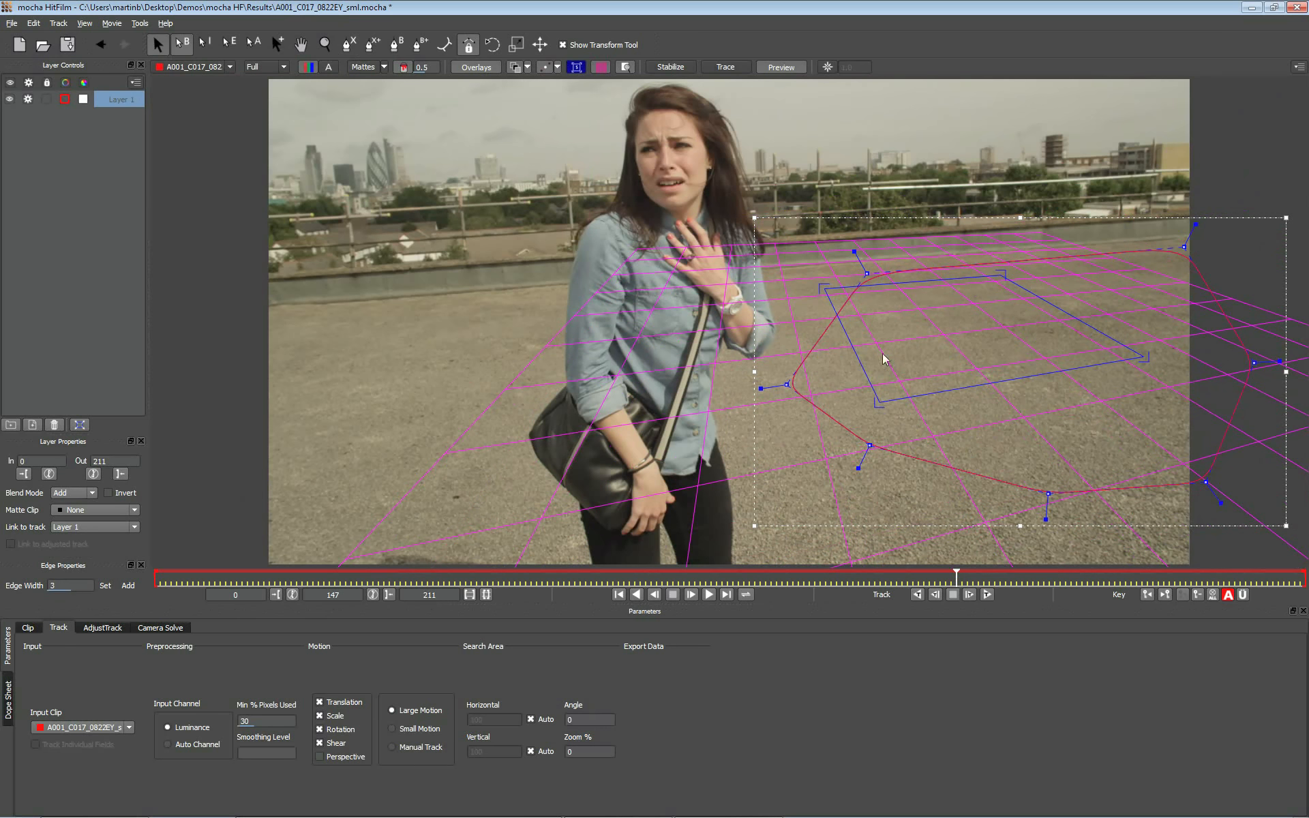
pyautogui.moveTo(1137, 360); pyautogui.dragTo(1136, 350)
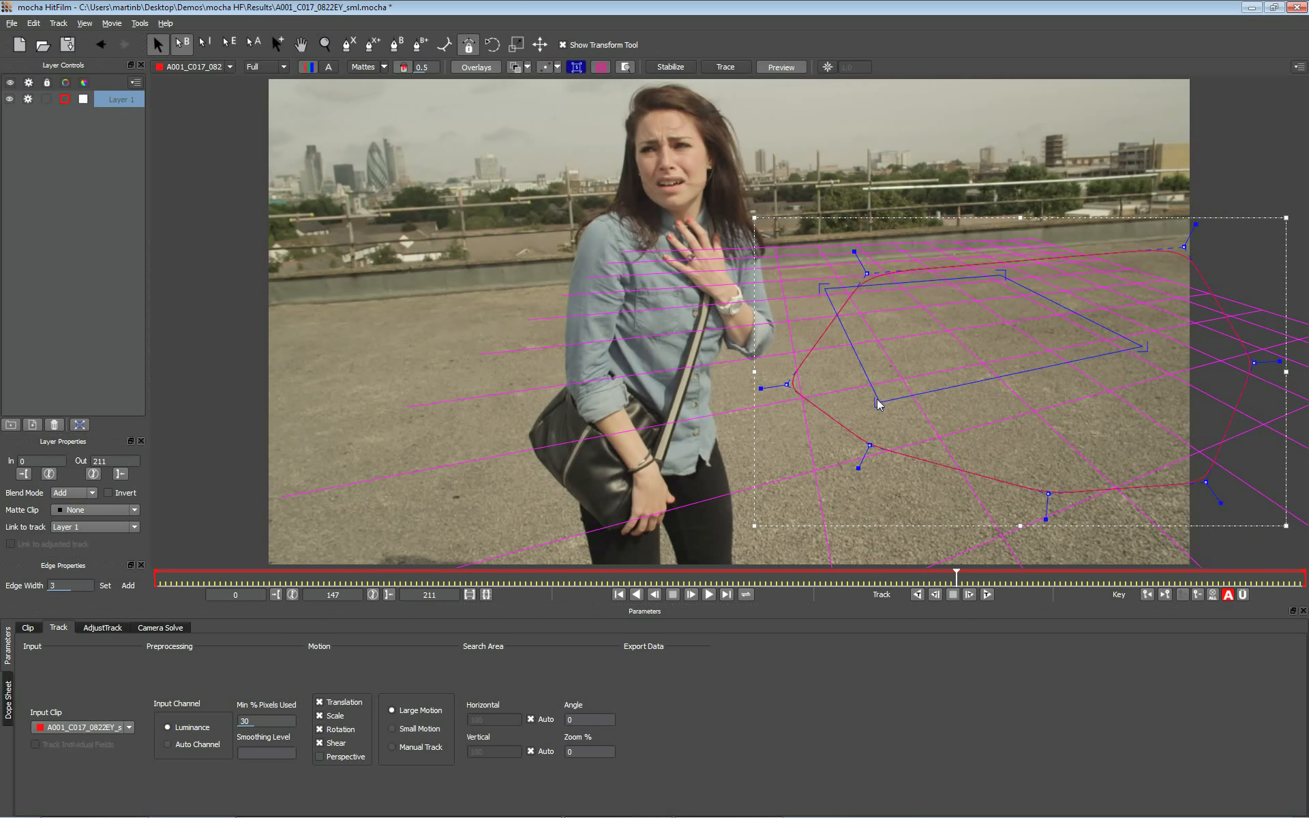
pyautogui.moveTo(878, 403); pyautogui.dragTo(881, 404)
pyautogui.moveTo(825, 290); pyautogui.dragTo(820, 290)
pyautogui.moveTo(1001, 276); pyautogui.dragTo(1004, 272)
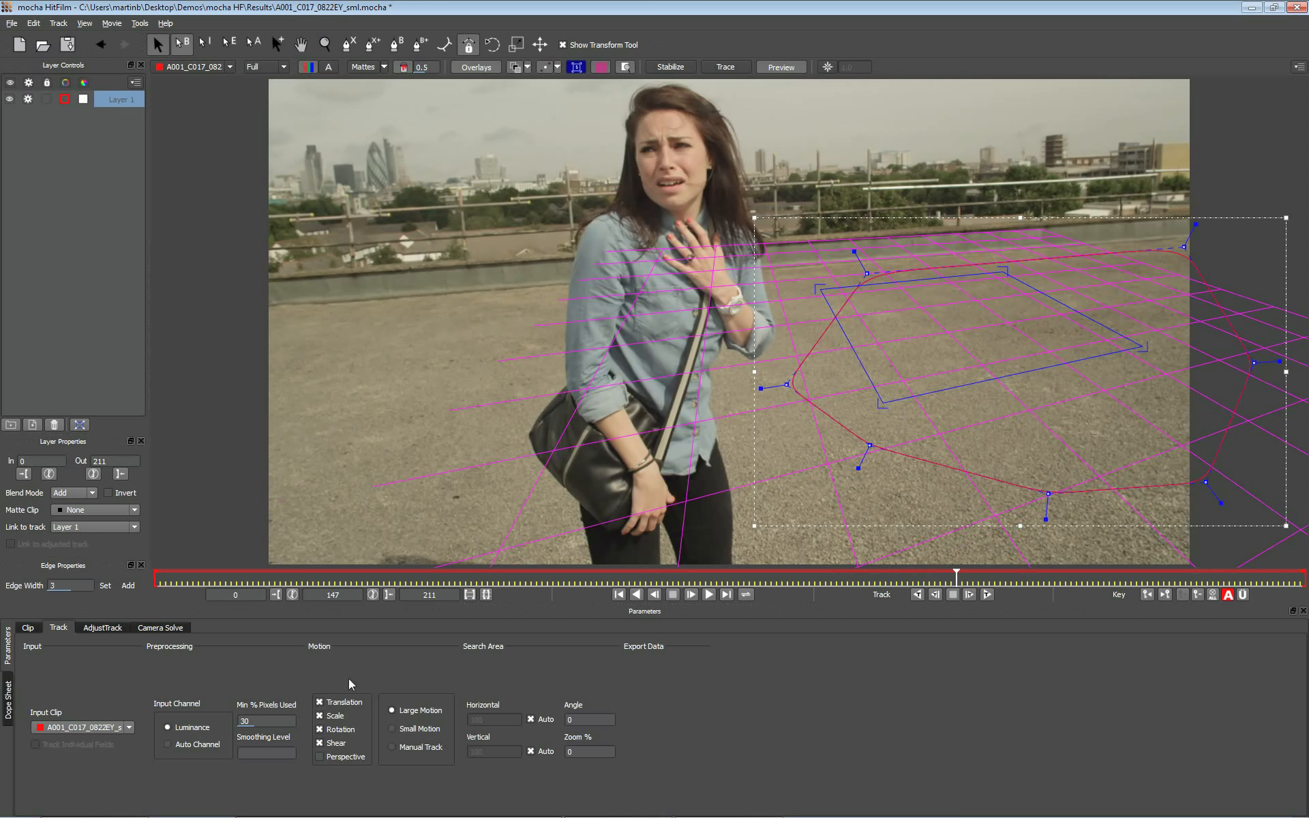
# Enable Perspective motion for the track and set Min % Pixels Used to 90
pyautogui.click(344, 764)
pyautogui.doubleClick(262, 719)
pyautogui.write('9')
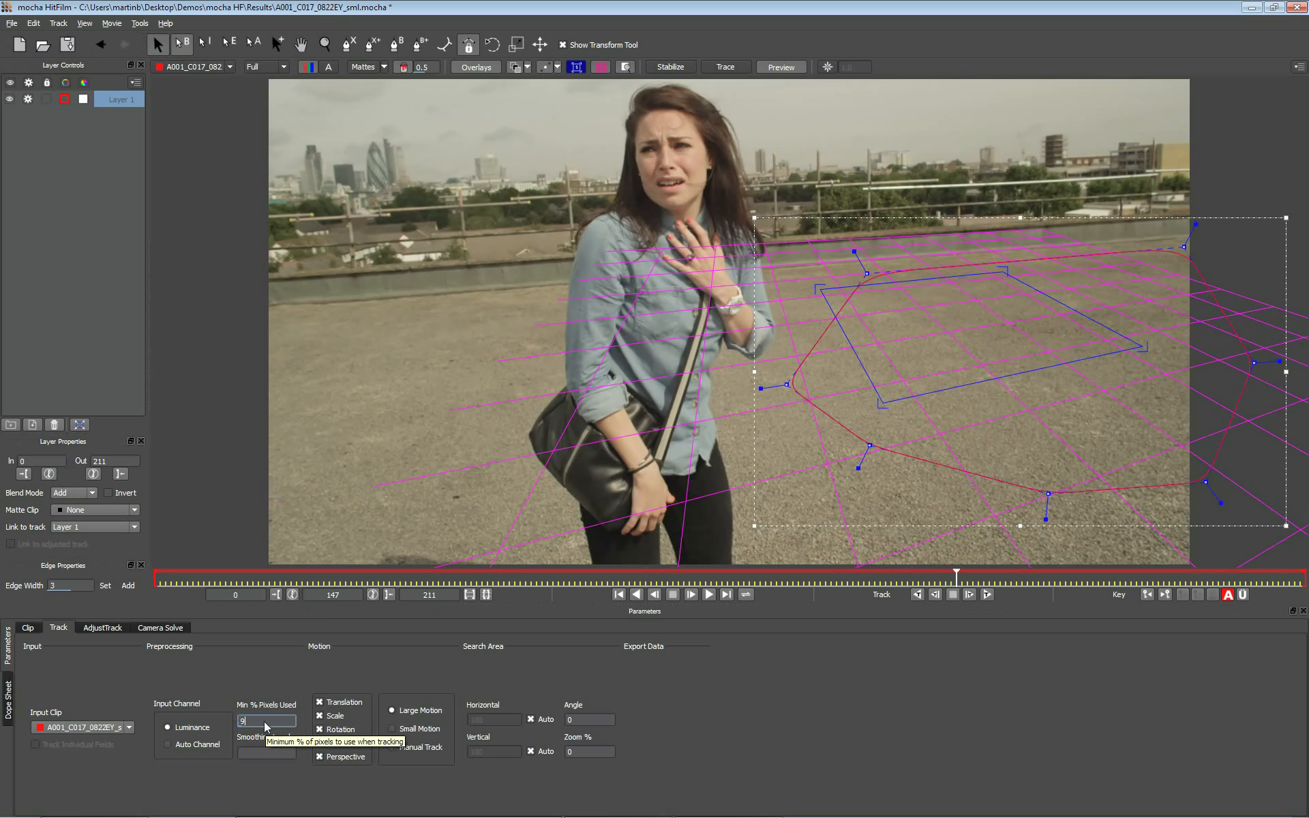
pyautogui.press('Return')
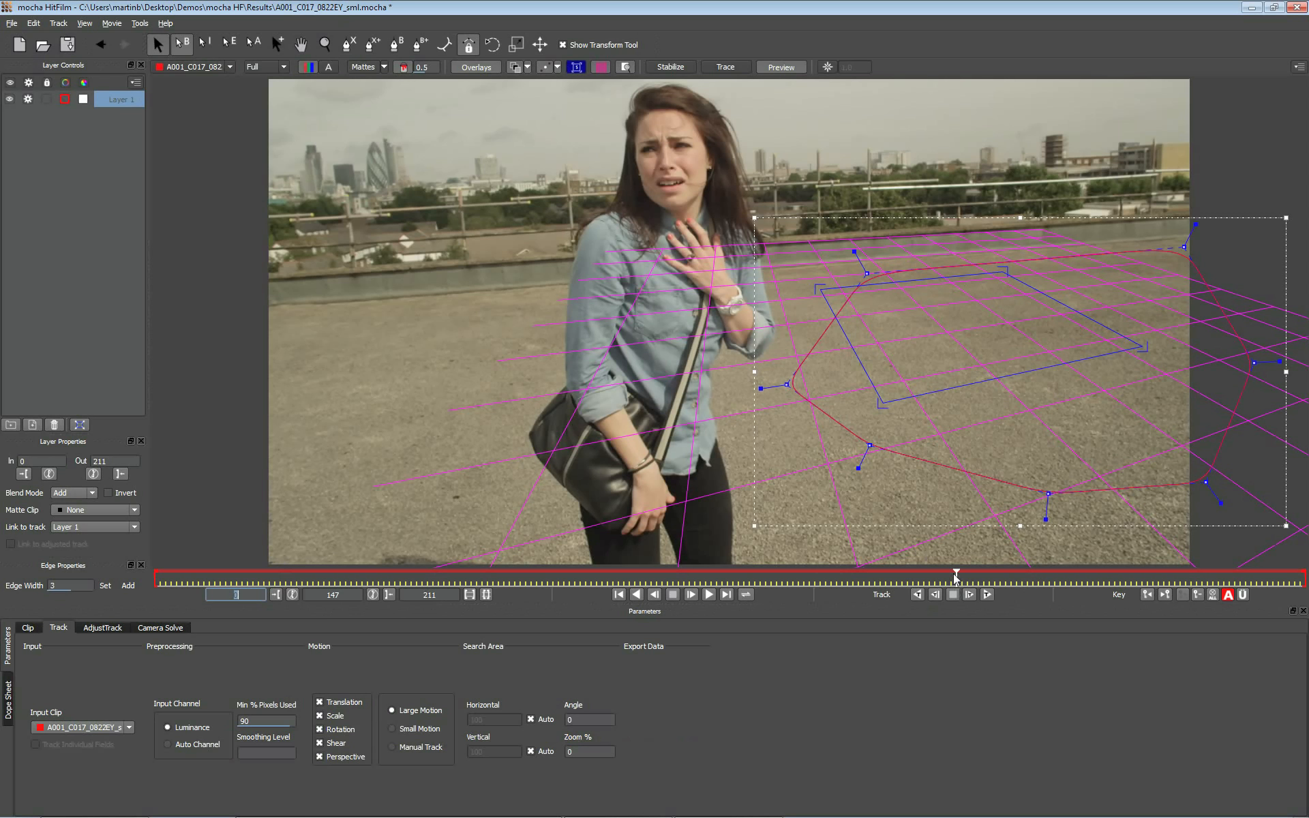
# Track Layer 1 forward from frame 147 and stop at frame 158
pyautogui.moveTo(954, 574)
pyautogui.mouseDown()
pyautogui.moveTo(912, 574)
pyautogui.moveTo(1165, 576)
pyautogui.moveTo(841, 576)
pyautogui.moveTo(944, 575)
pyautogui.mouseUp()
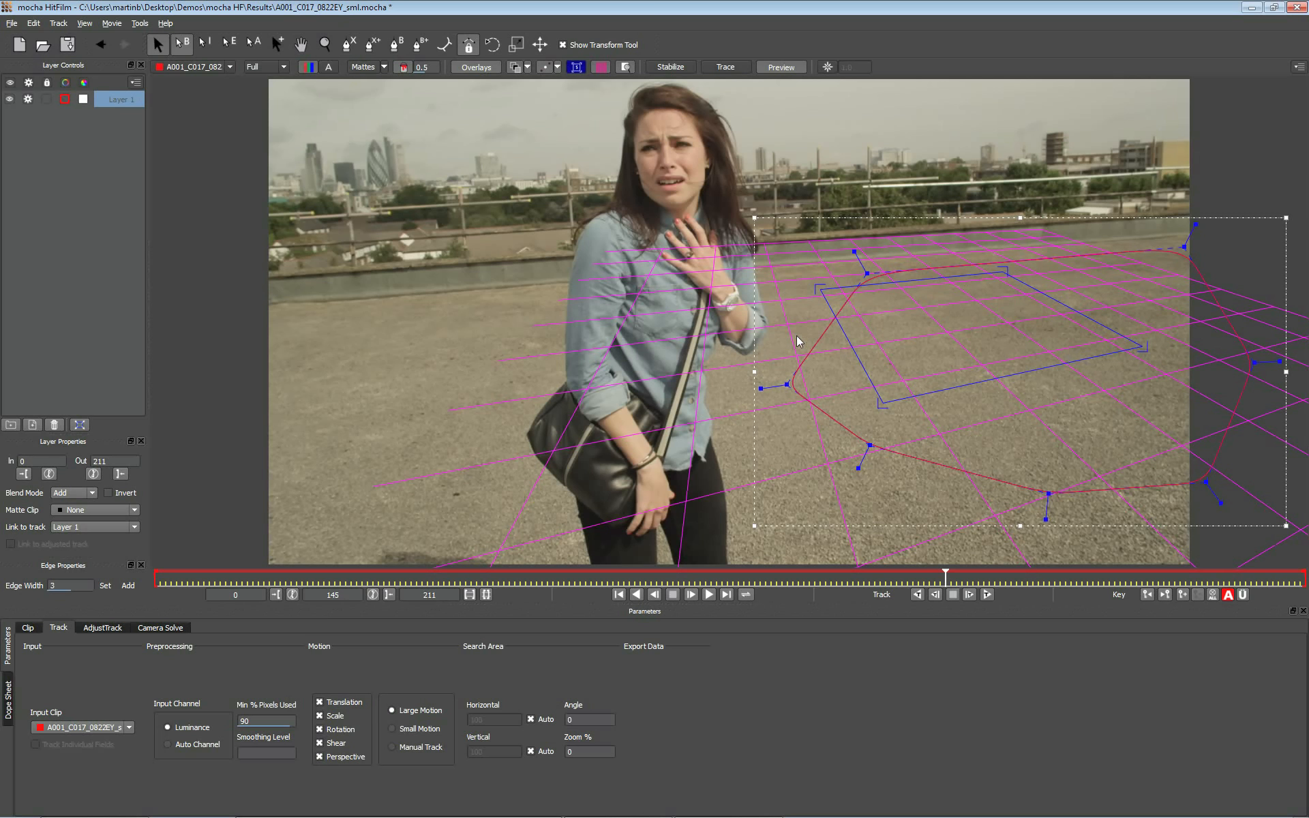
pyautogui.click(1048, 492)
pyautogui.moveTo(946, 576); pyautogui.dragTo(957, 576)
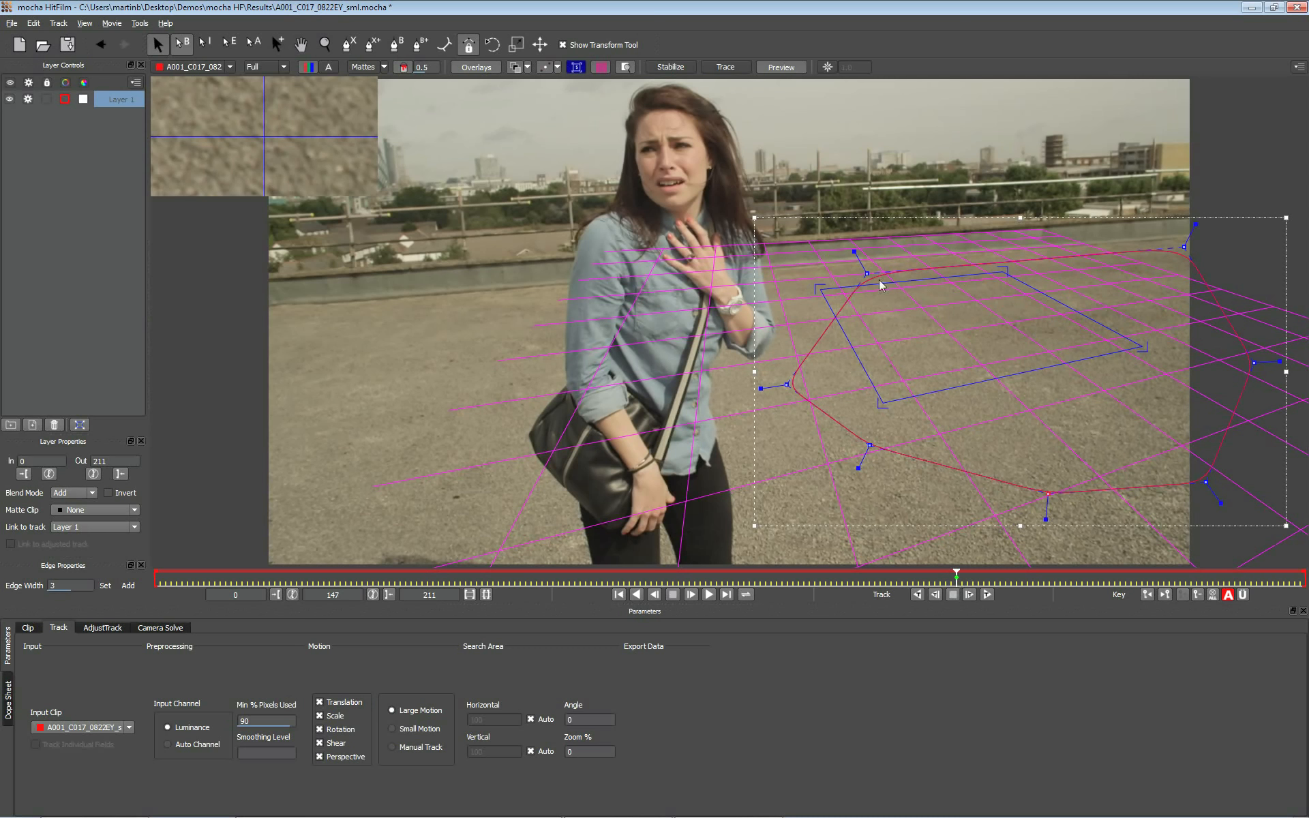
pyautogui.click(987, 594)
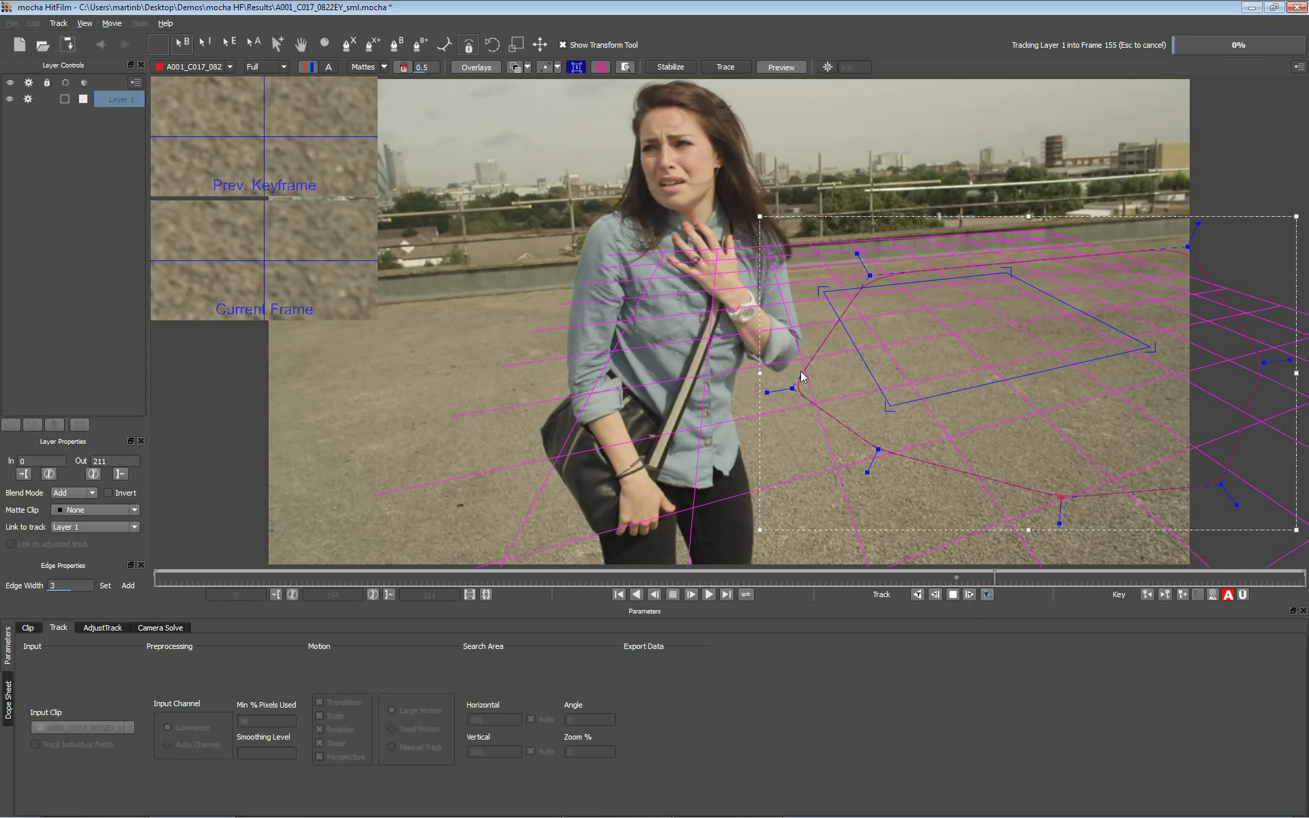
pyautogui.click(951, 596)
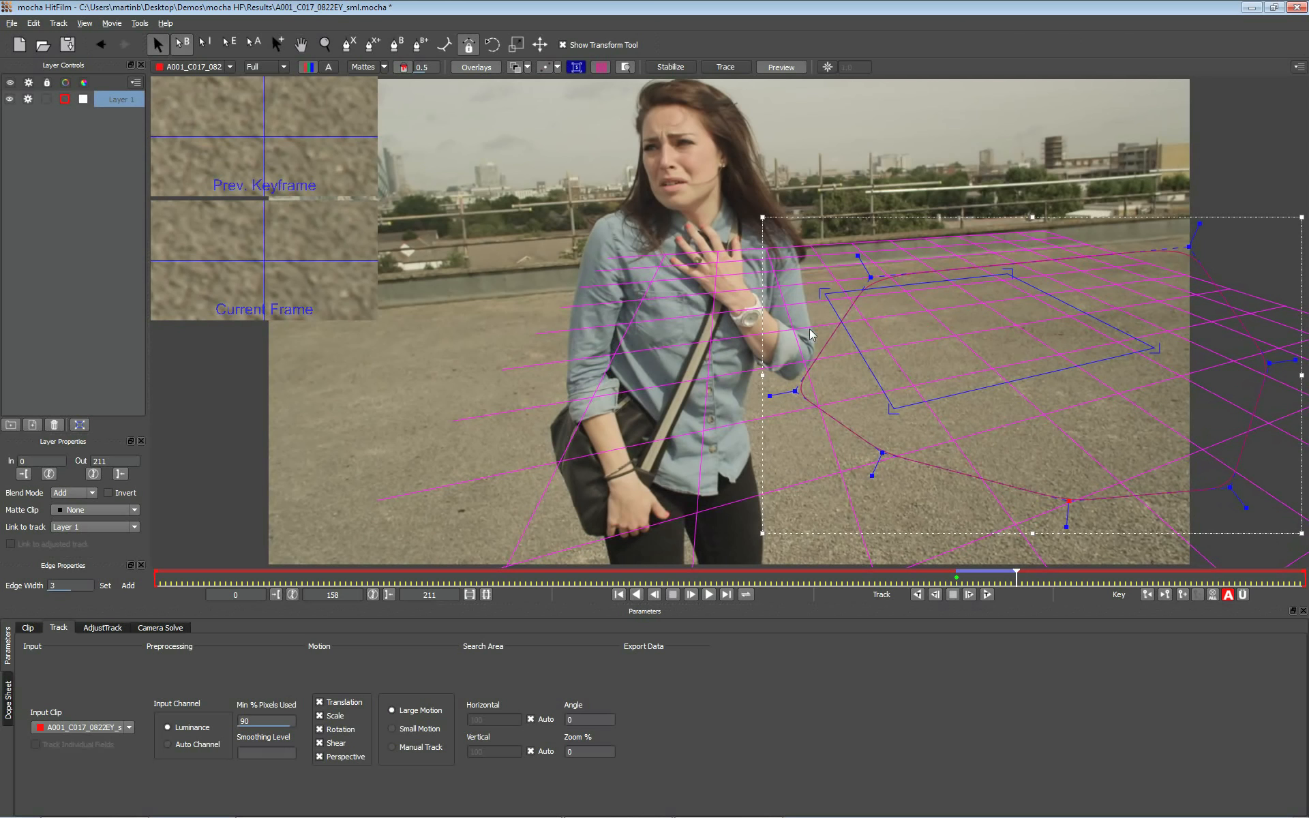
# Move the spline points nearest the woman clear of her at frames 158 and 196, tracking Layer 1 forward to frame 211
pyautogui.moveTo(795, 394); pyautogui.dragTo(918, 334)
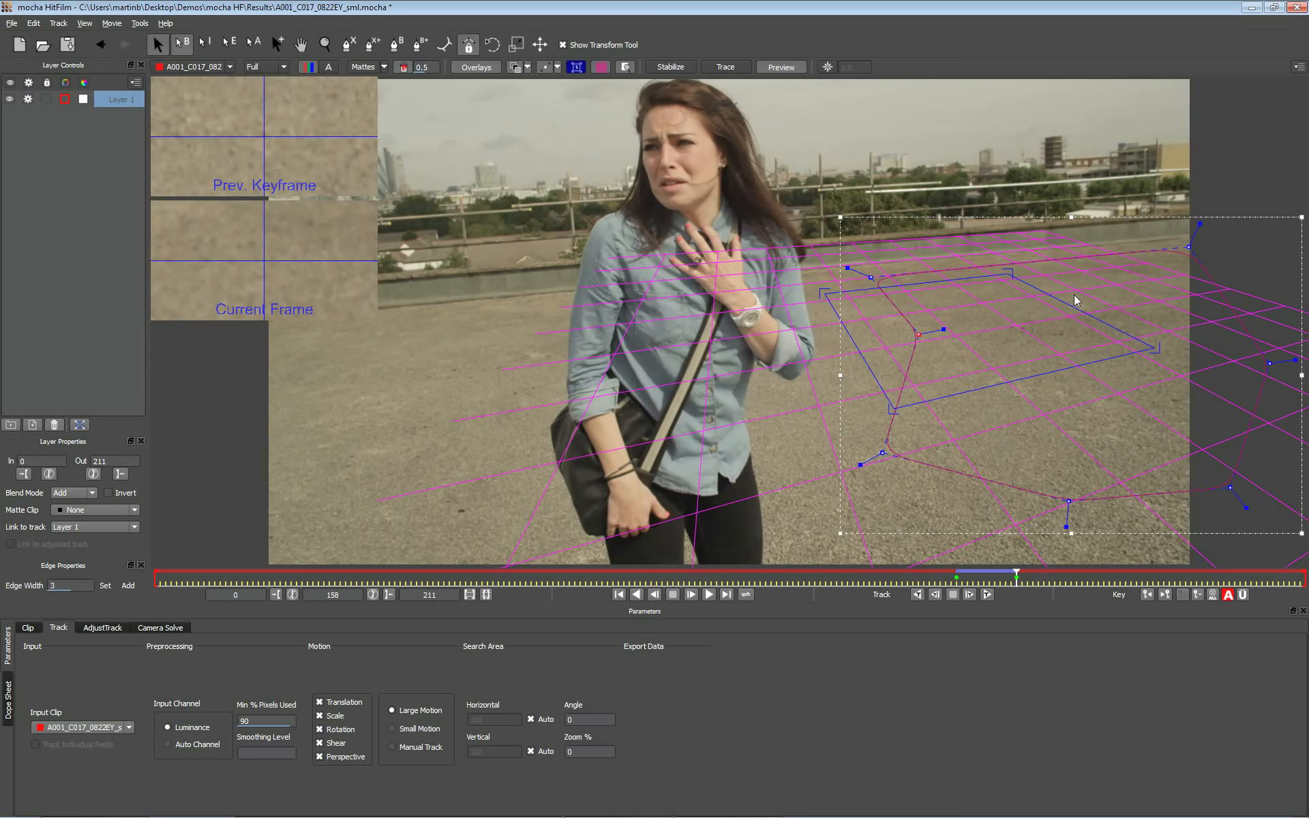
pyautogui.click(986, 593)
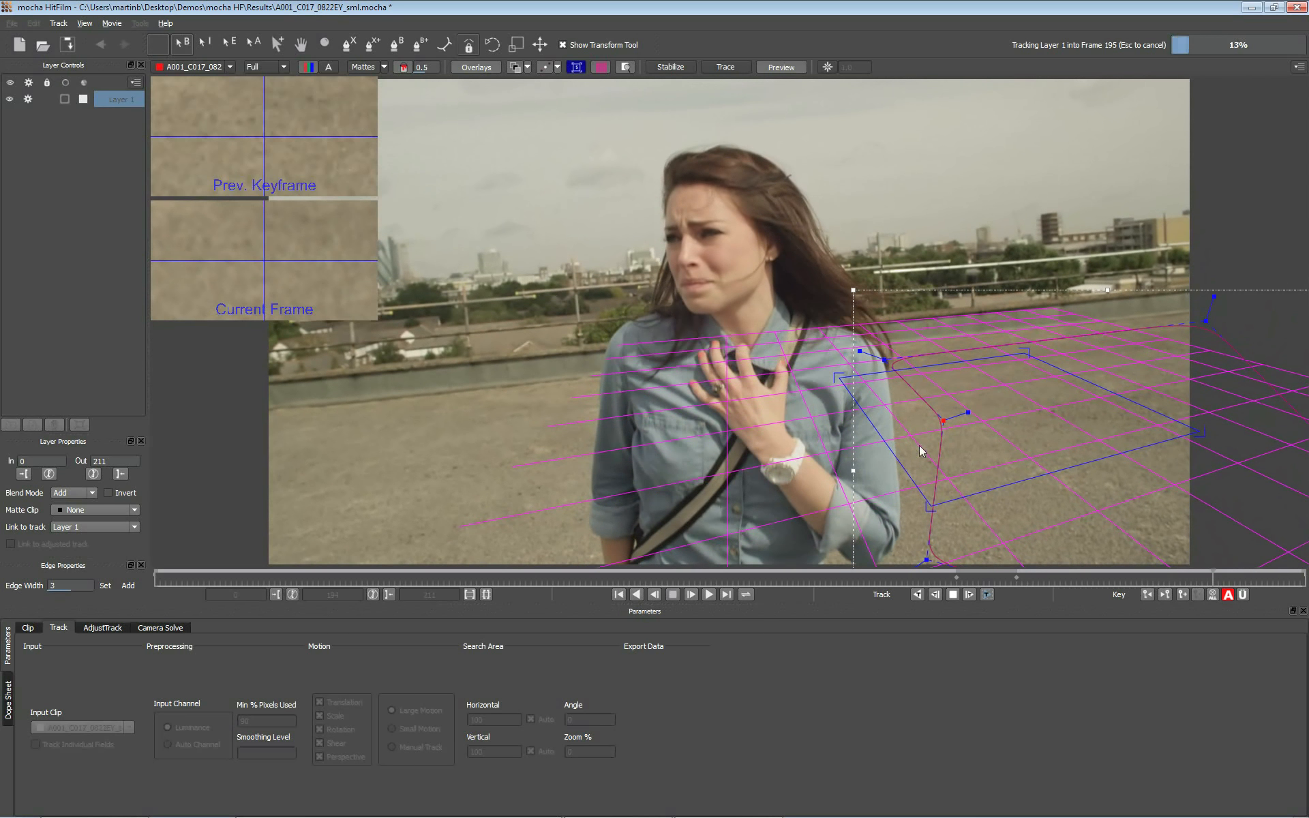
pyautogui.press('Escape')
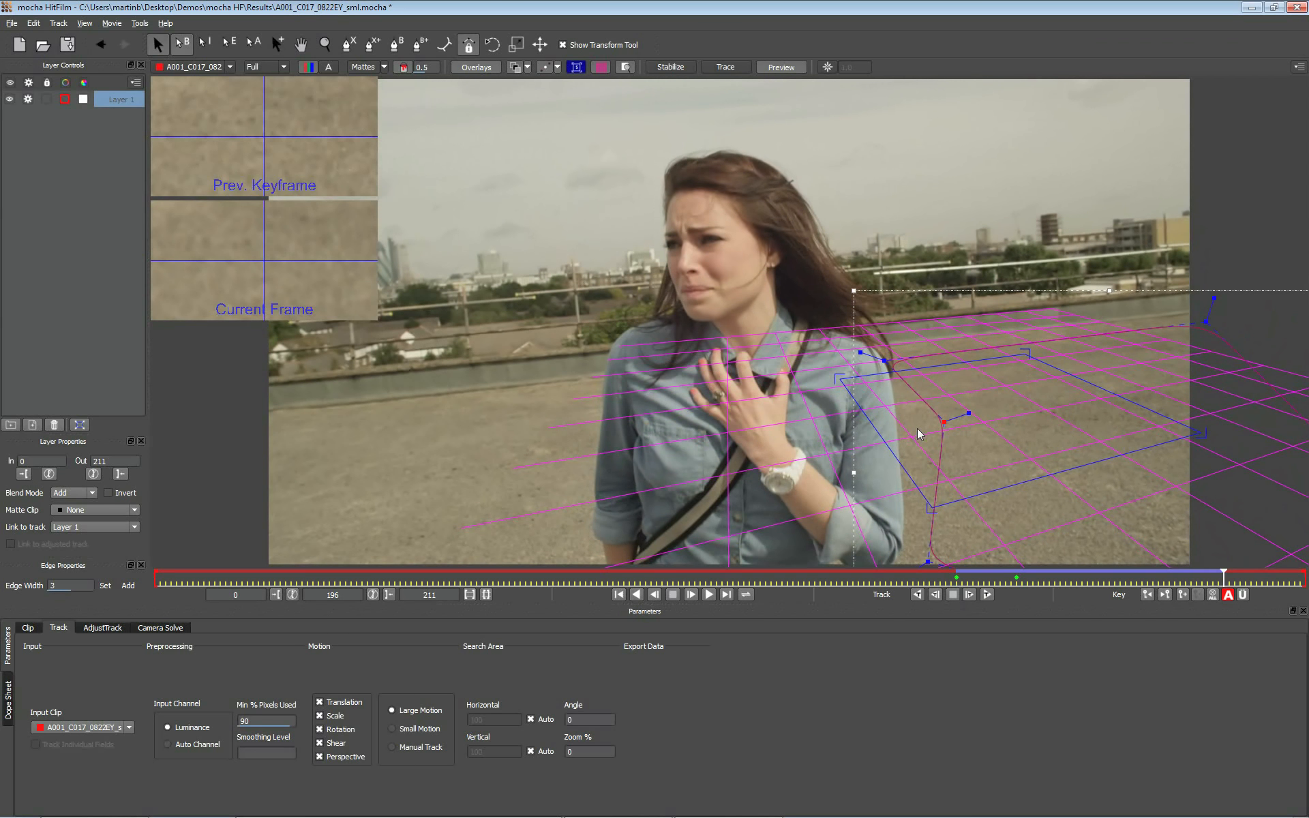
pyautogui.moveTo(885, 359); pyautogui.dragTo(936, 349)
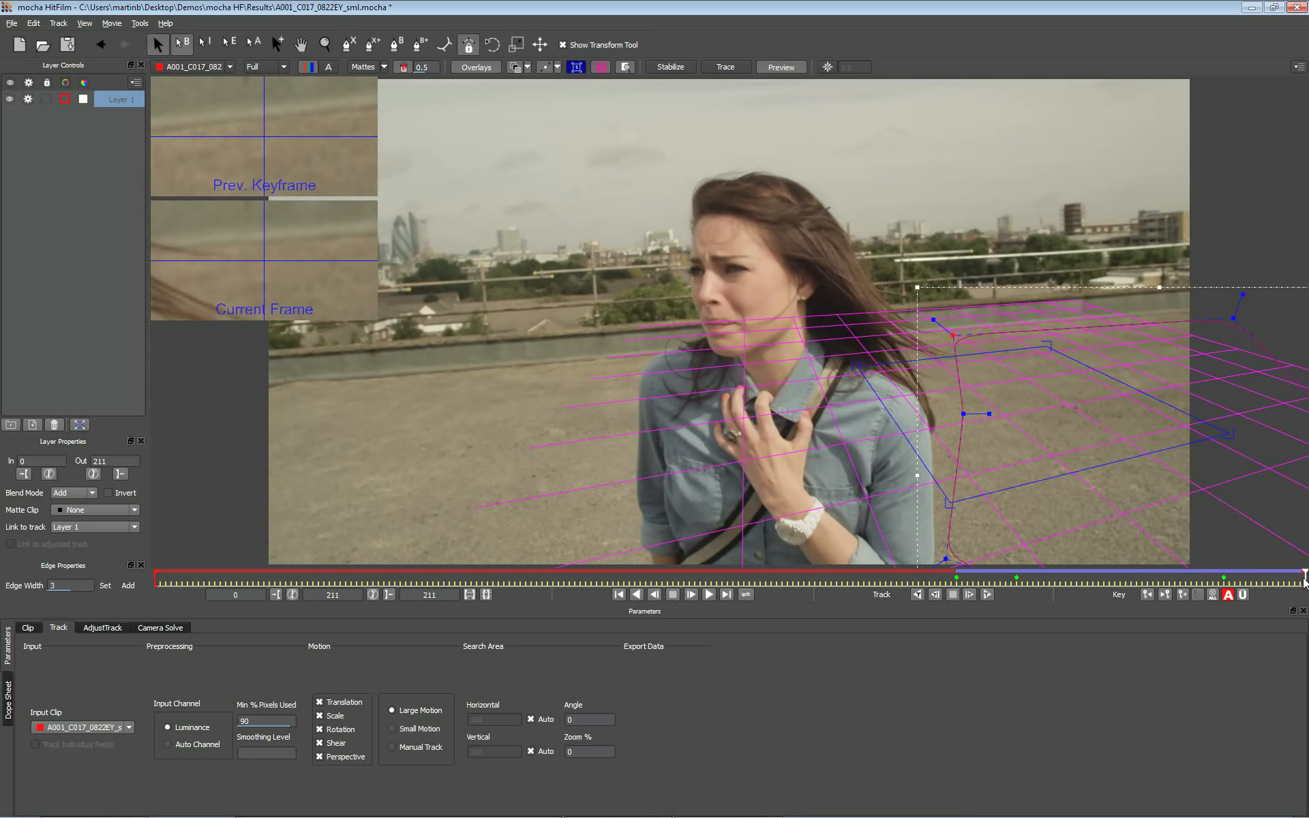
# Return to frame 147 and track Layer 1 backward from there
pyautogui.moveTo(1304, 581); pyautogui.dragTo(954, 595)
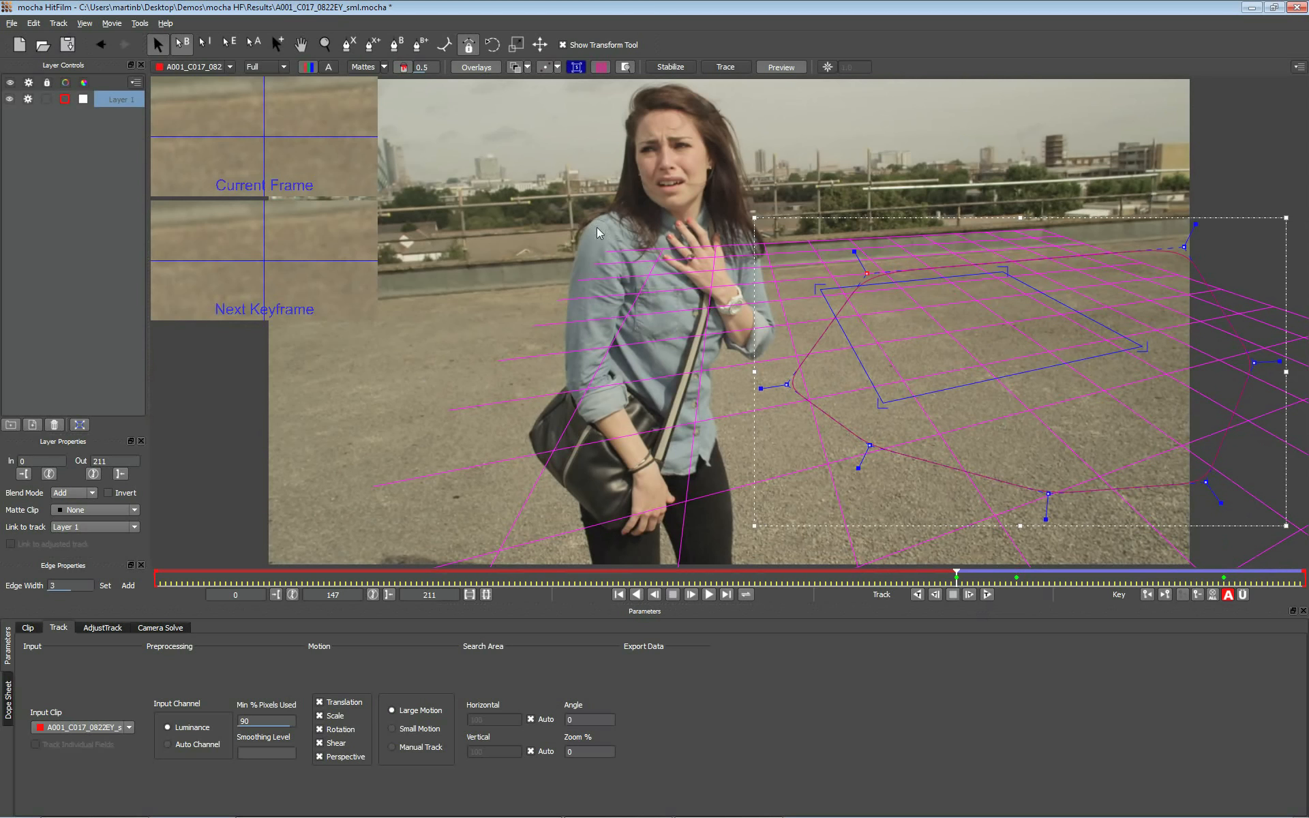
pyautogui.click(918, 595)
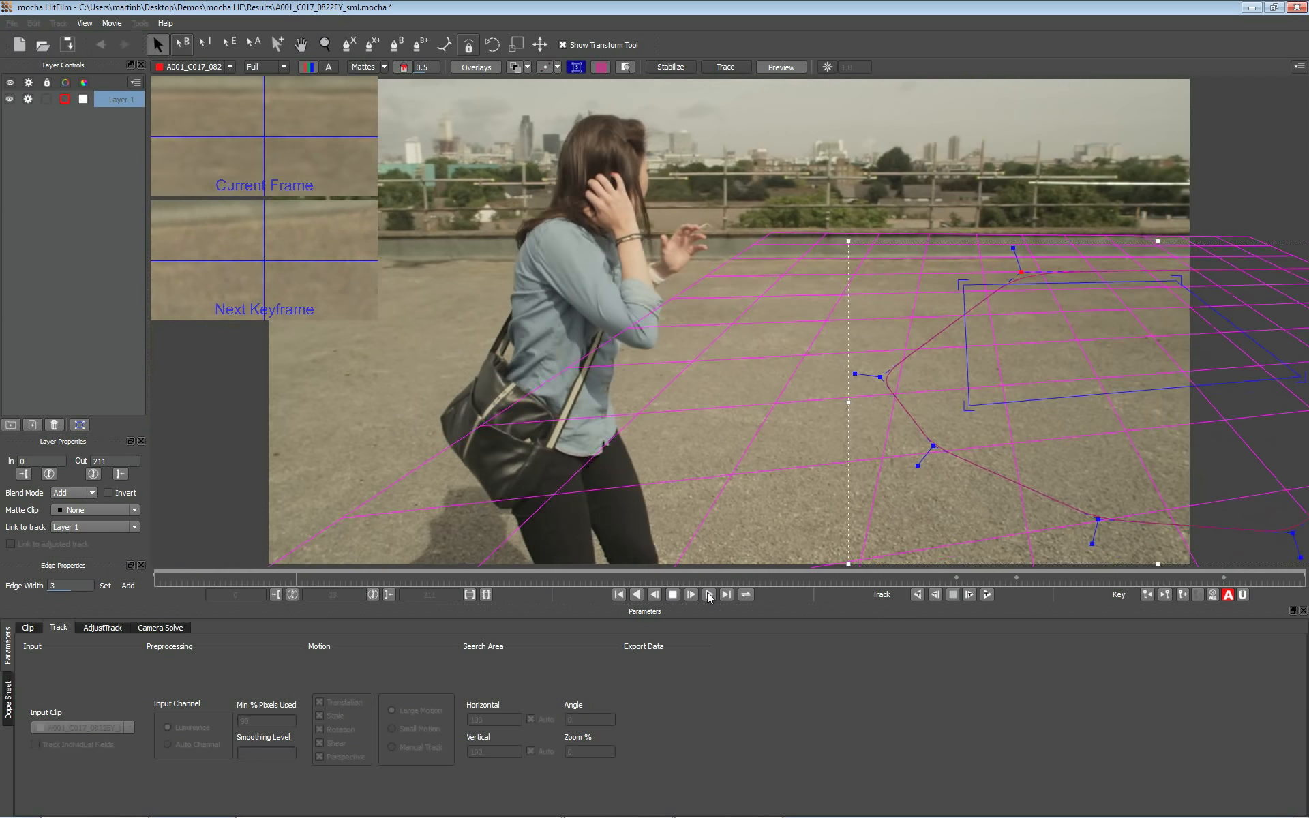
# Scrub the timeline between frames 0 and 211 to check how the planar grid sticks to the rooftop ground
pyautogui.click(709, 596)
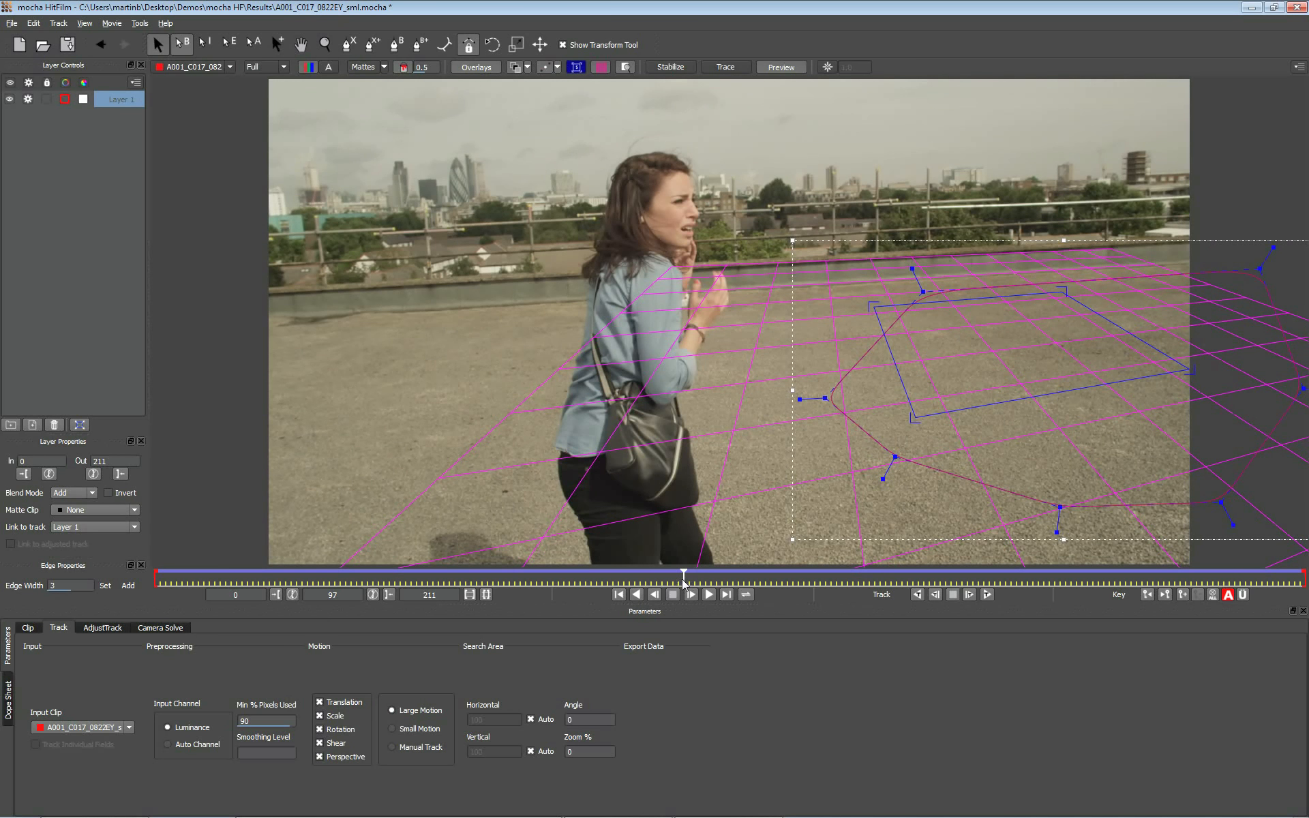
pyautogui.moveTo(682, 578); pyautogui.dragTo(156, 522)
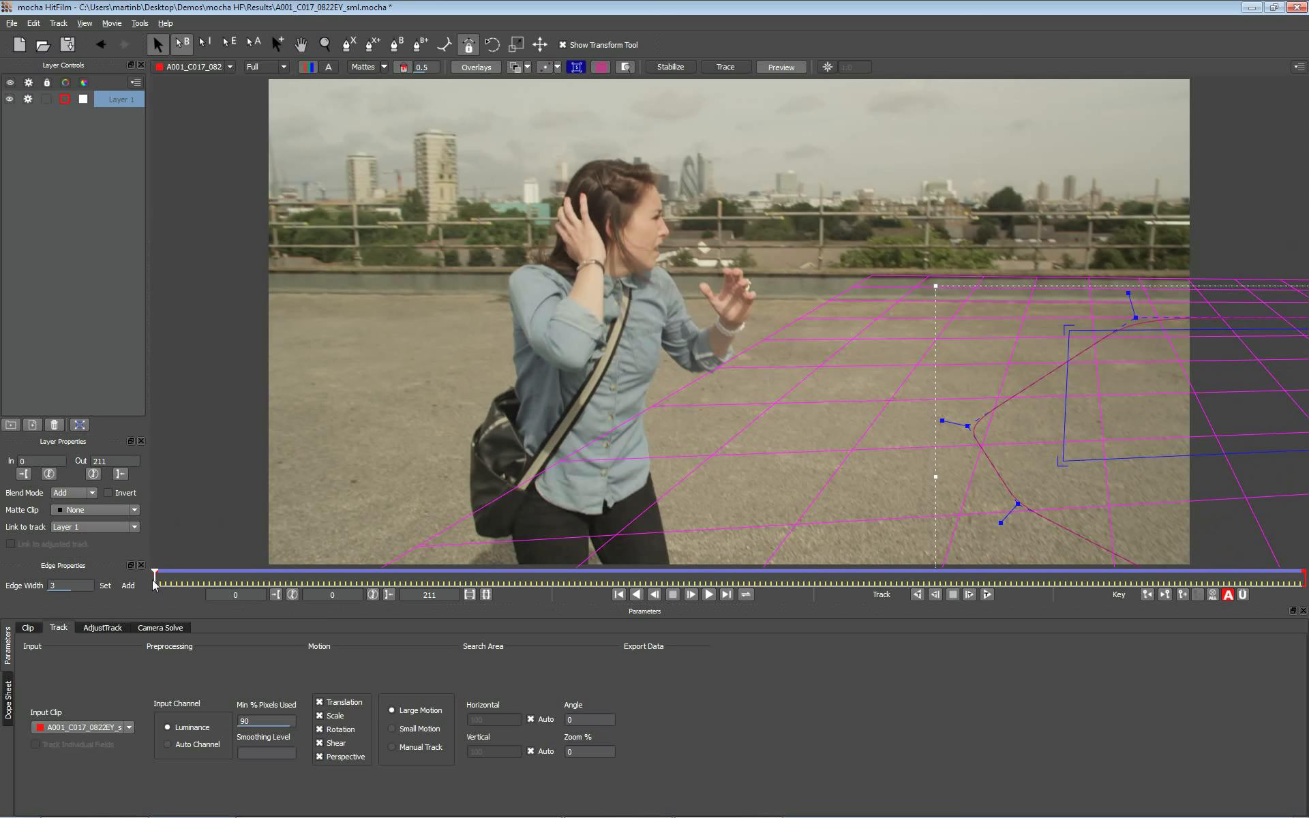
pyautogui.moveTo(155, 585); pyautogui.dragTo(293, 559)
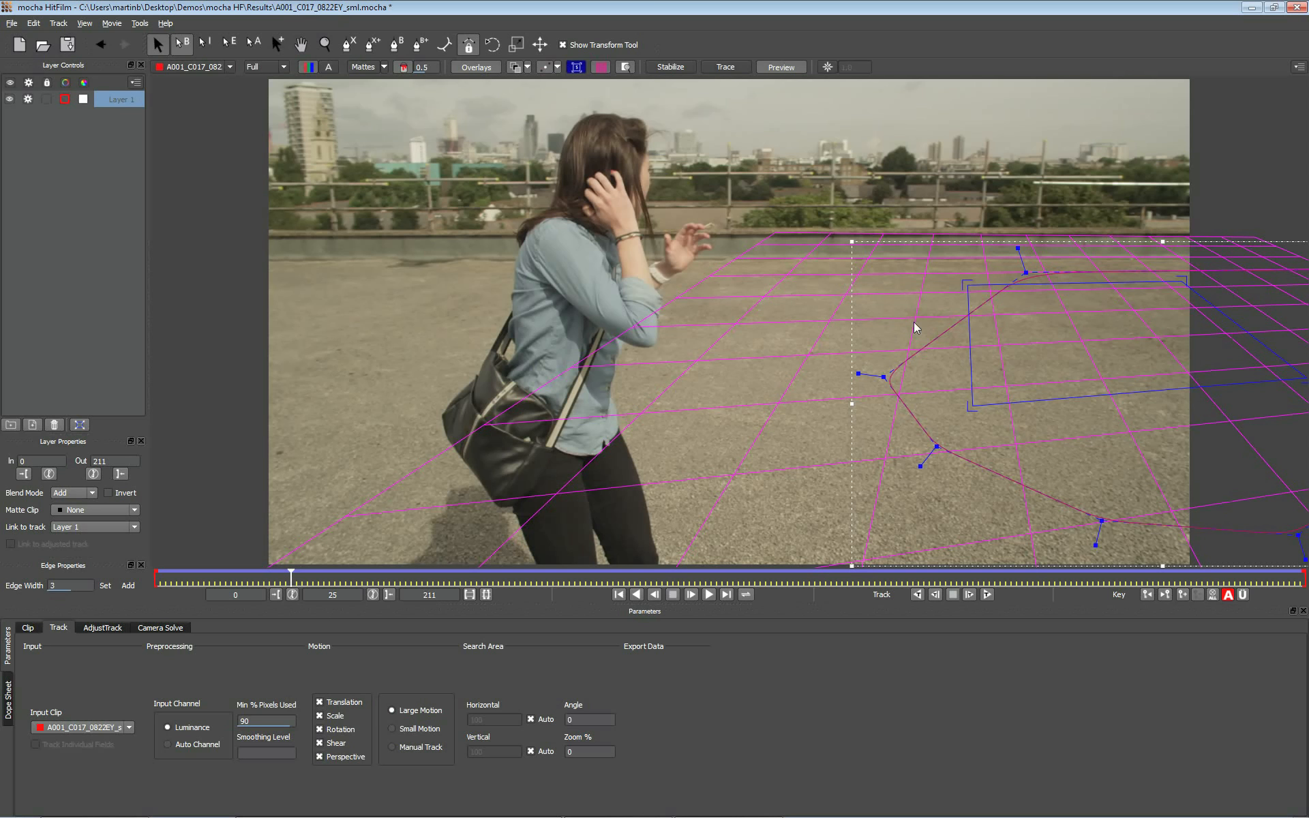
pyautogui.moveTo(291, 579); pyautogui.dragTo(362, 579)
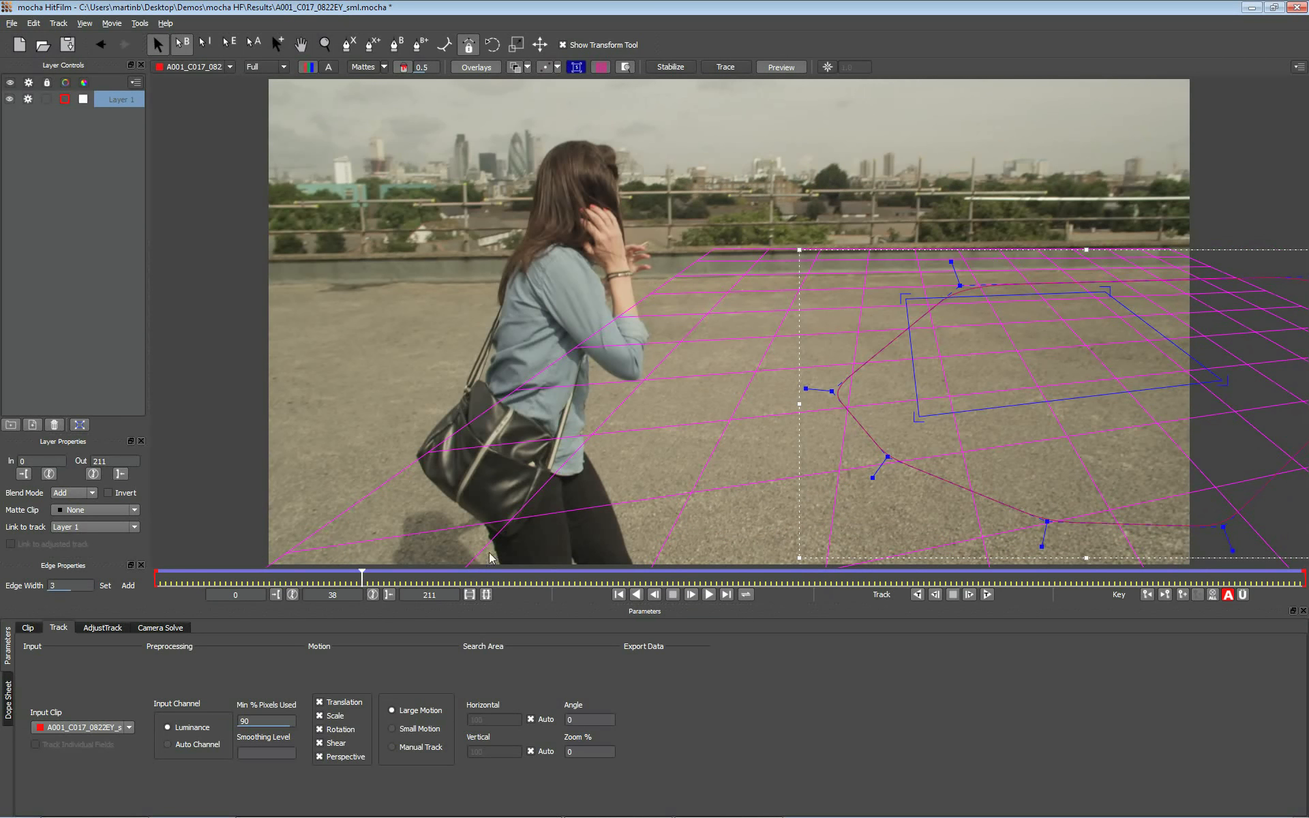
pyautogui.moveTo(365, 580); pyautogui.dragTo(777, 581)
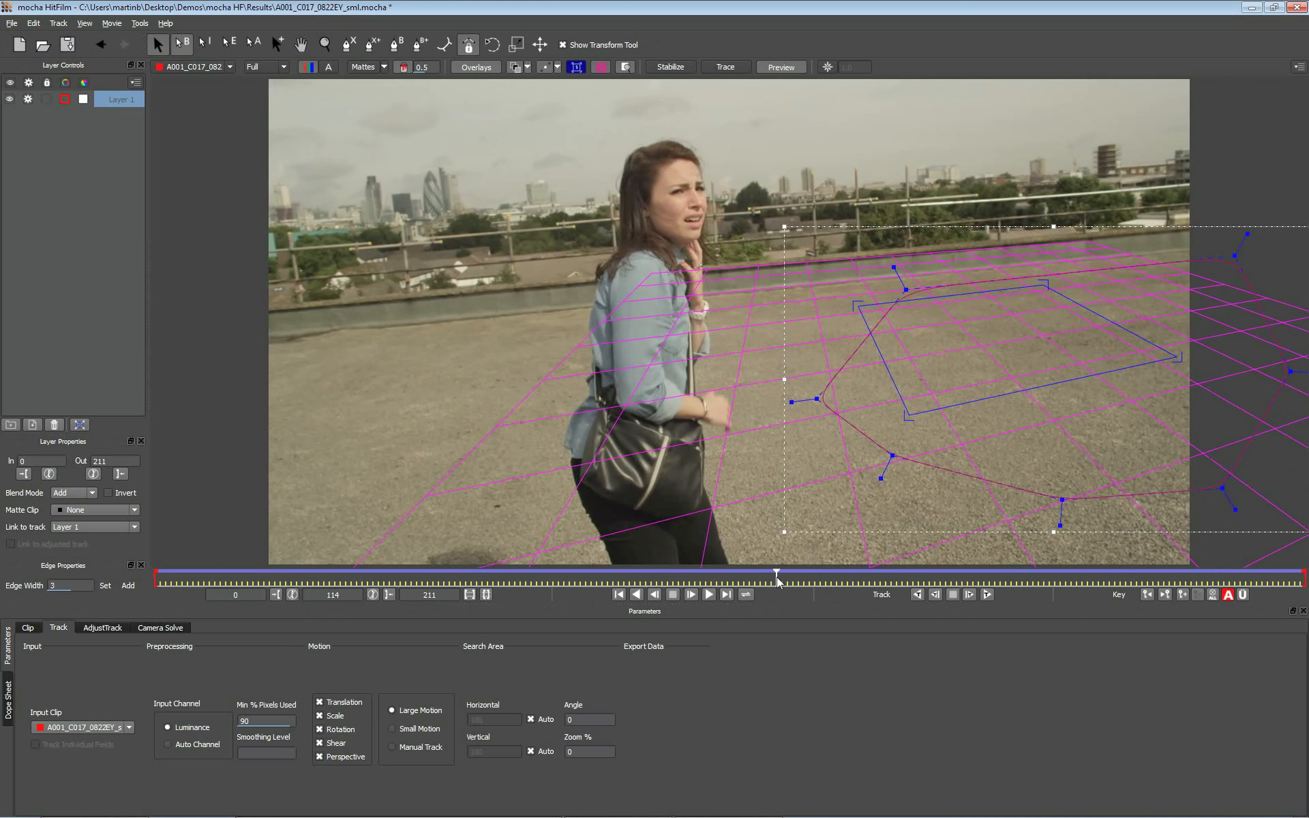
pyautogui.moveTo(777, 581); pyautogui.dragTo(1304, 581)
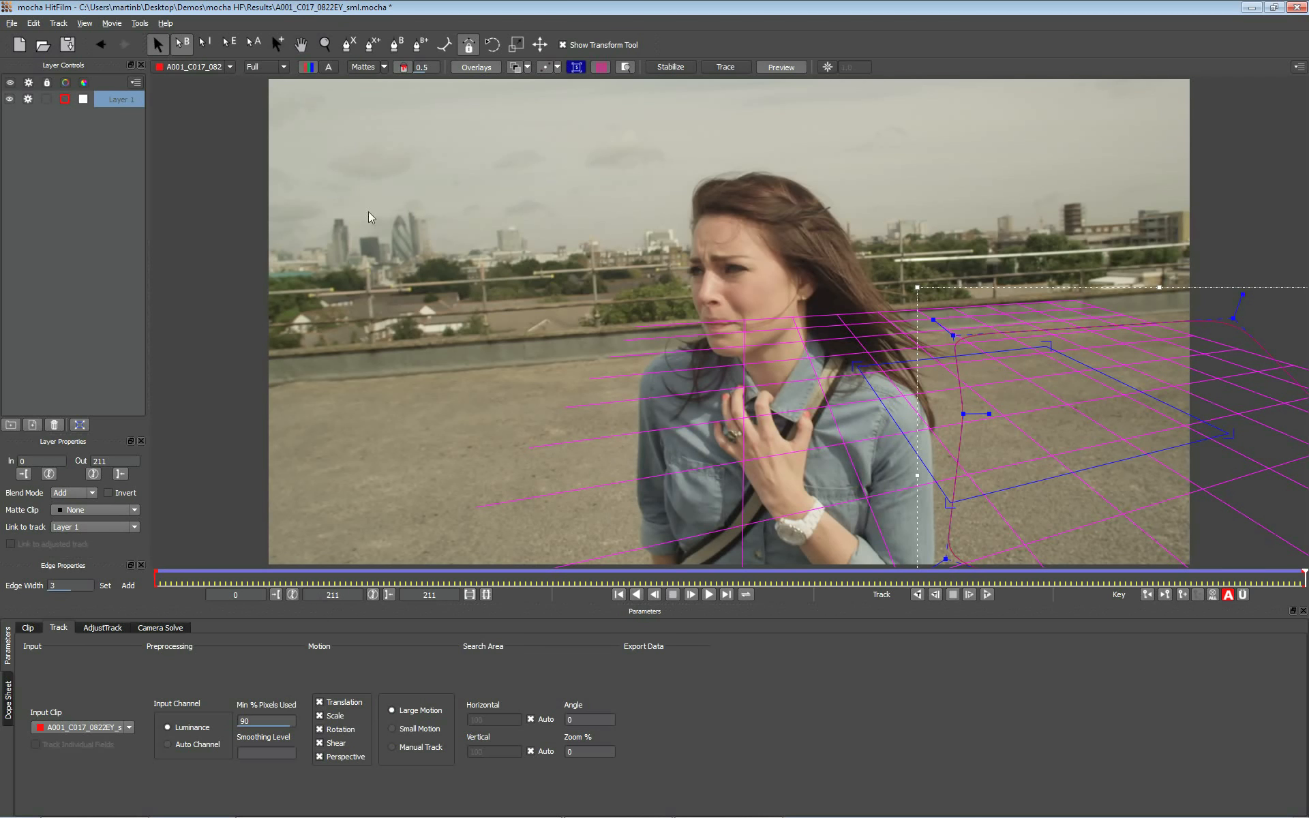
# Rename Layer 1 as ground, turn off its processing, and hide the layer together with the planar grid
pyautogui.doubleClick(114, 101)
pyautogui.press('Return')
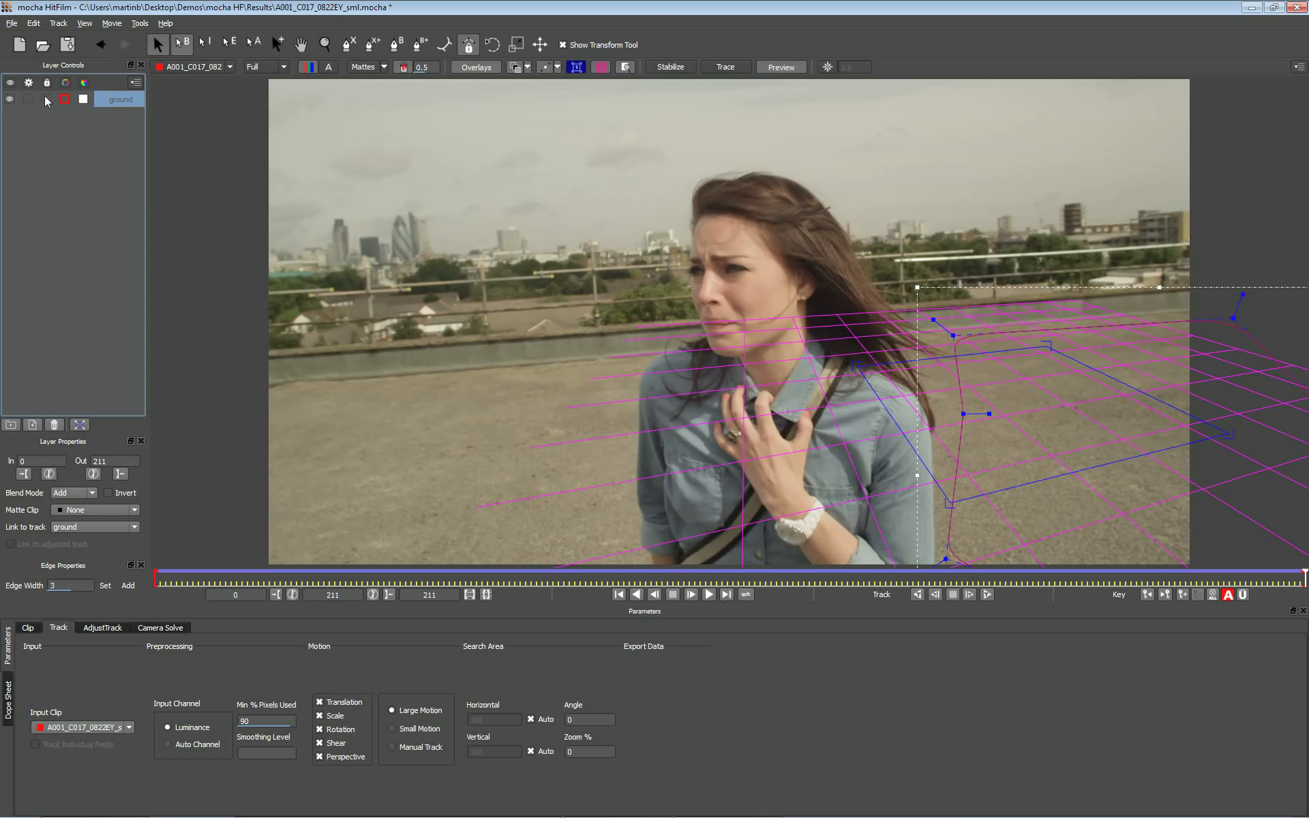
pyautogui.click(9, 99)
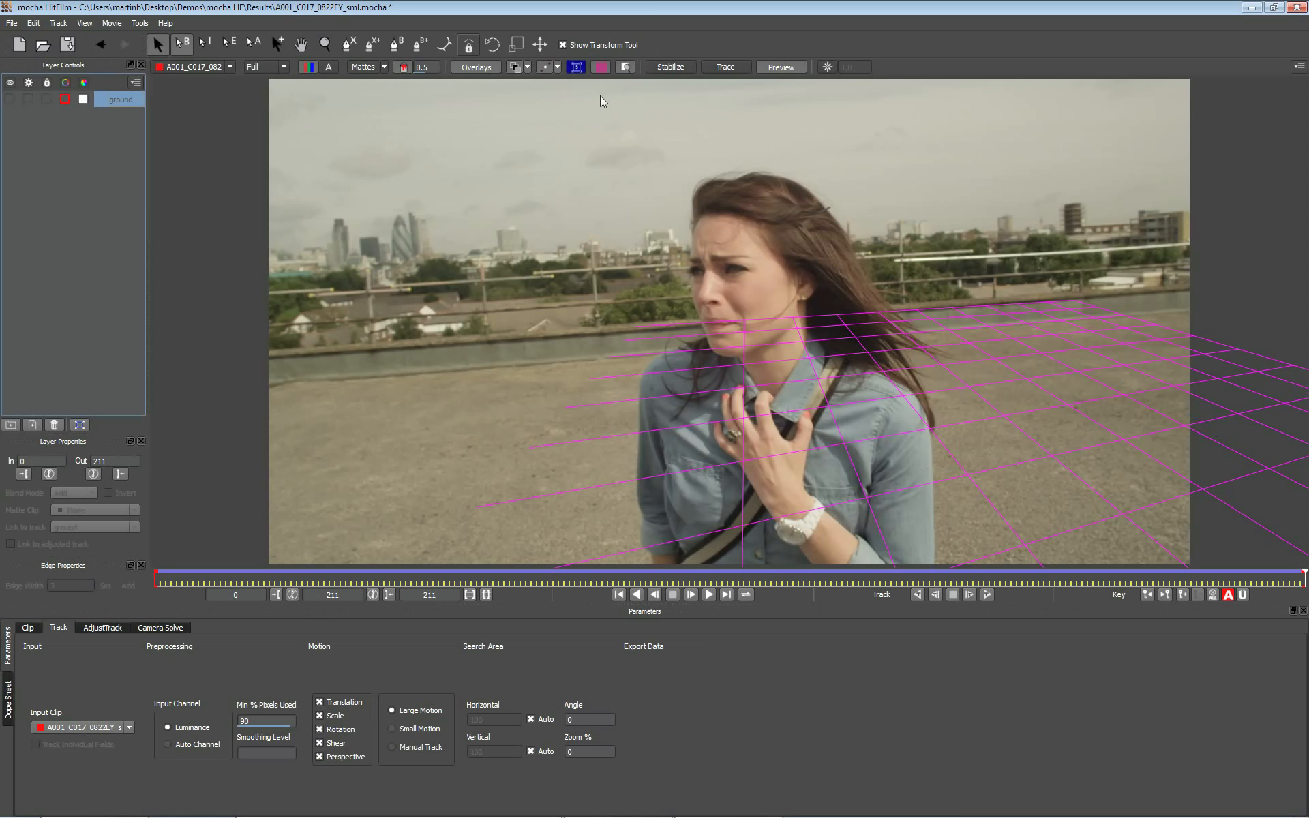
pyautogui.click(599, 67)
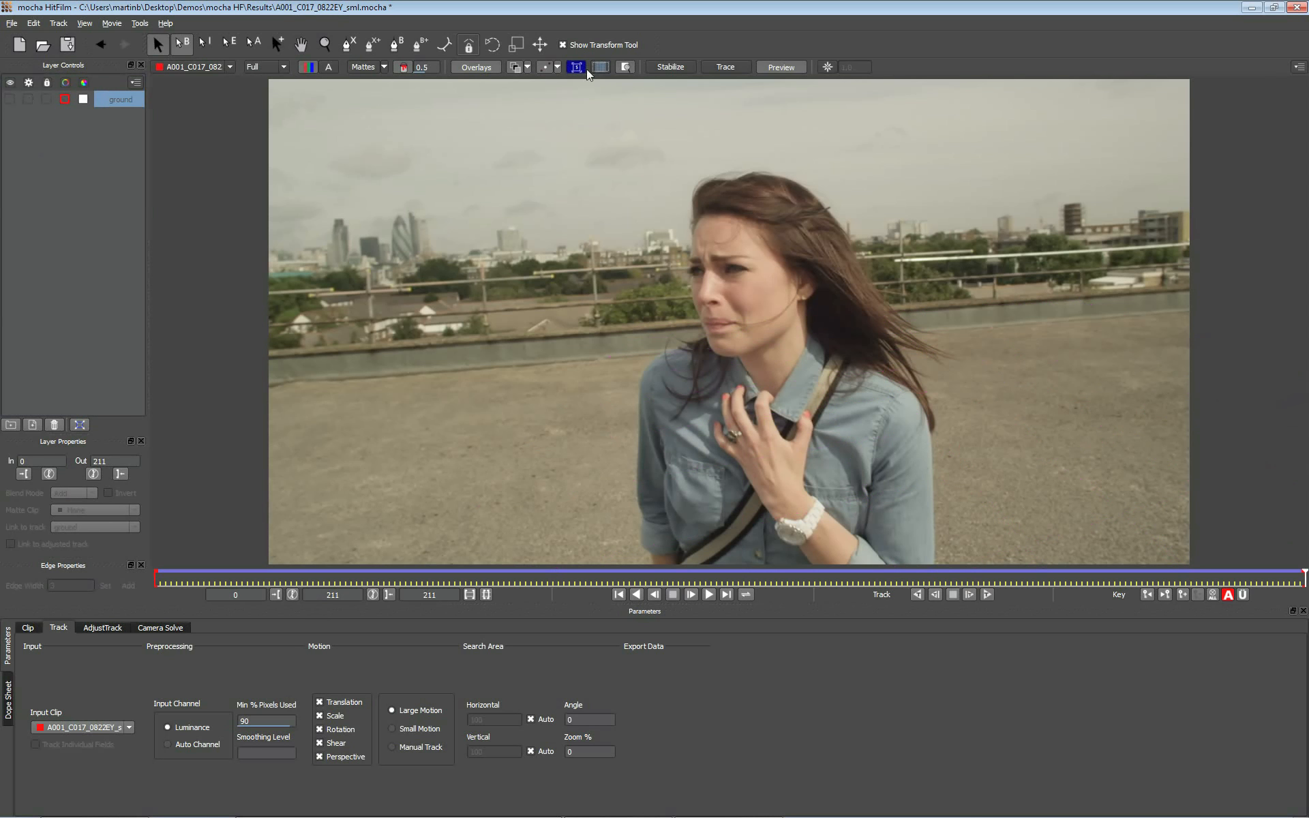
# Draw a closed X-spline loosely around the woman's head and upper body at frame 211
pyautogui.click(345, 48)
pyautogui.click(781, 158)
pyautogui.click(695, 158)
pyautogui.moveTo(680, 191); pyautogui.dragTo(680, 302)
pyautogui.click(676, 332)
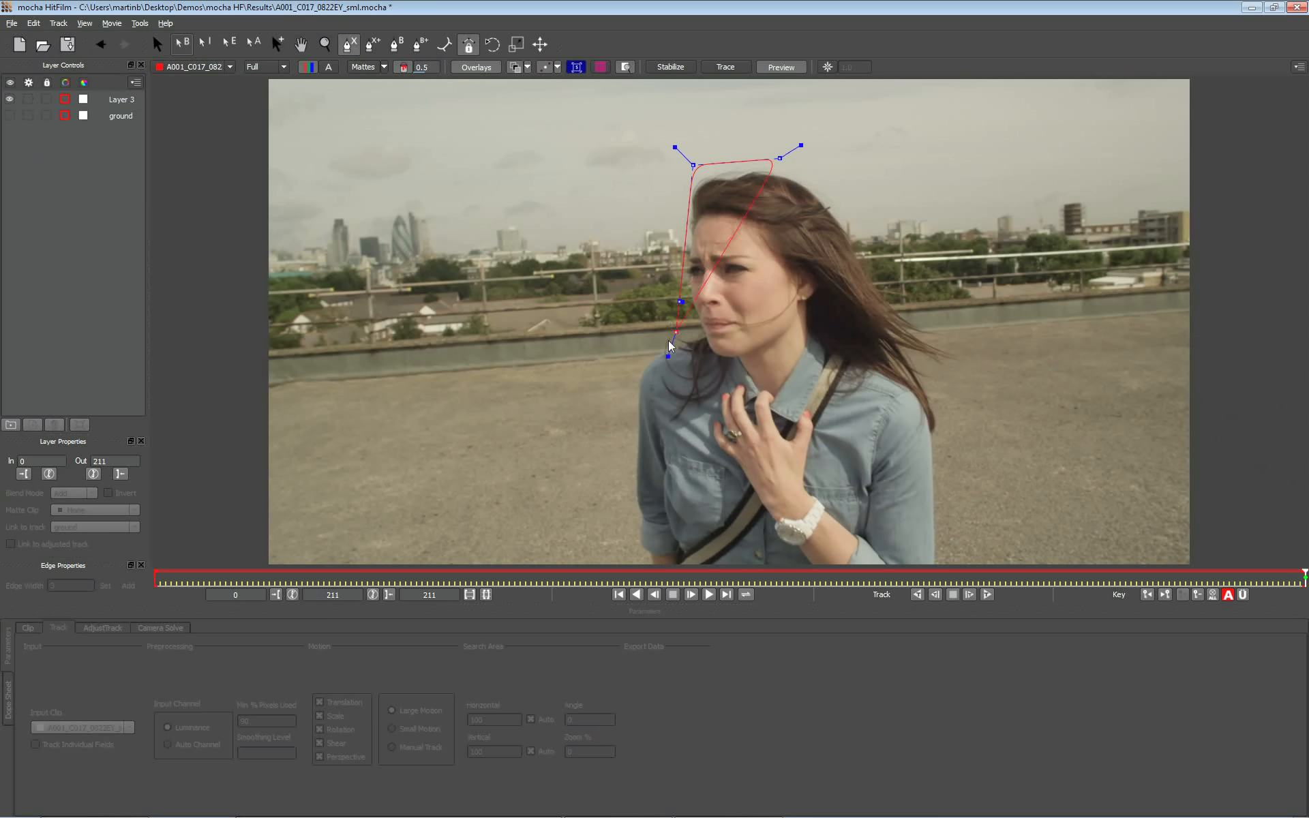
pyautogui.click(631, 354)
pyautogui.click(617, 483)
pyautogui.click(615, 544)
pyautogui.click(752, 557)
pyautogui.click(893, 561)
pyautogui.click(962, 548)
pyautogui.click(946, 443)
pyautogui.click(940, 379)
pyautogui.click(953, 341)
pyautogui.click(858, 170)
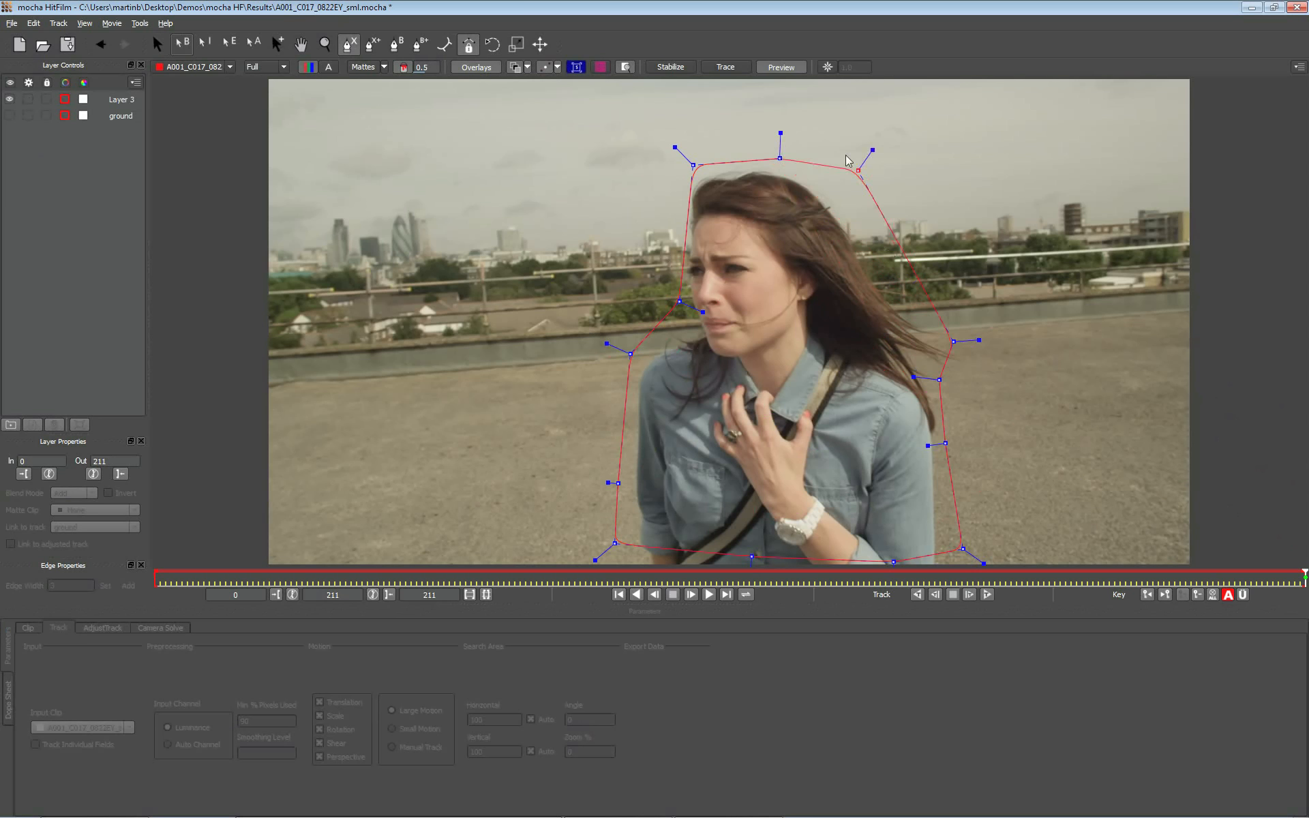
pyautogui.rightClick(845, 167)
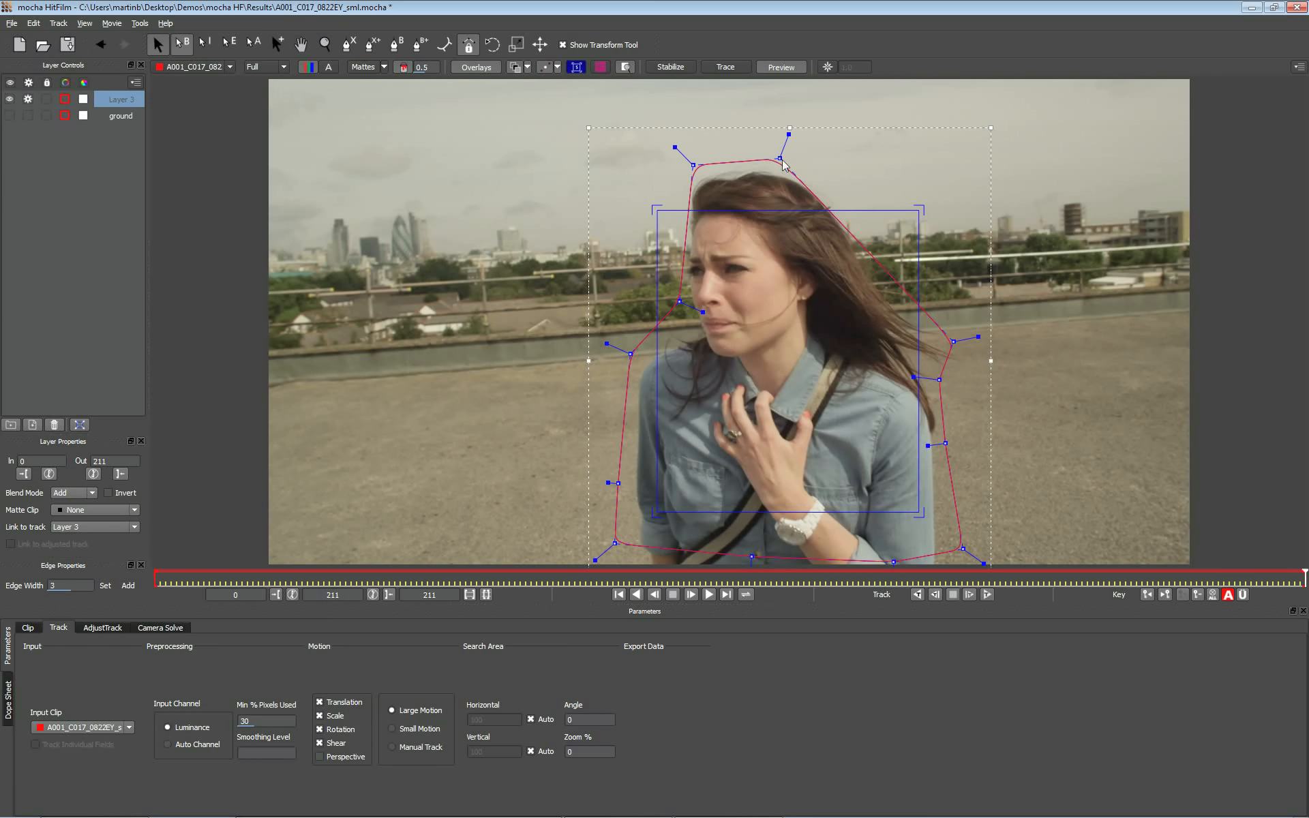
# Adjust the spline points around the woman's head, face and hair so the shape clears her outline at frame 211
pyautogui.moveTo(779, 158); pyautogui.dragTo(814, 156)
pyautogui.moveTo(692, 165); pyautogui.dragTo(685, 165)
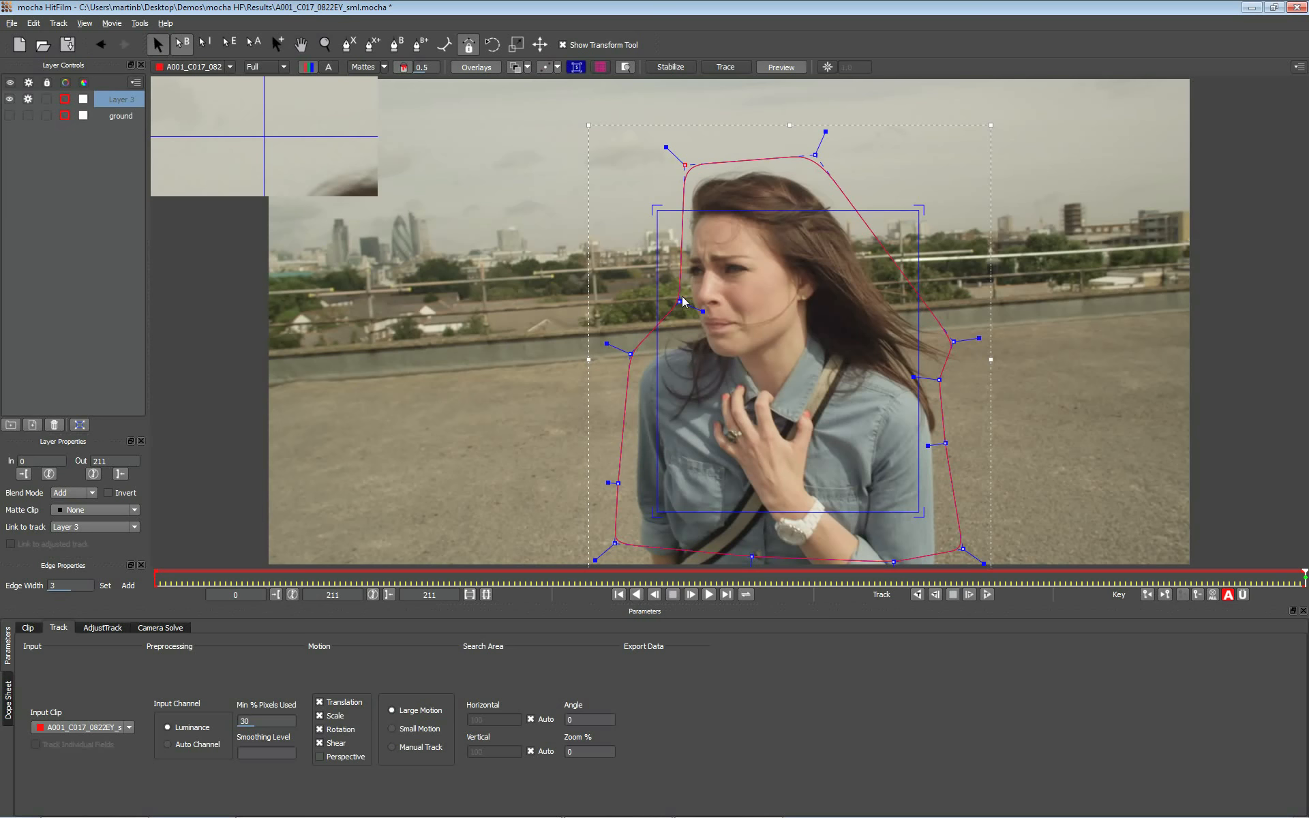
pyautogui.moveTo(679, 300); pyautogui.dragTo(666, 300)
pyautogui.moveTo(815, 156); pyautogui.dragTo(818, 161)
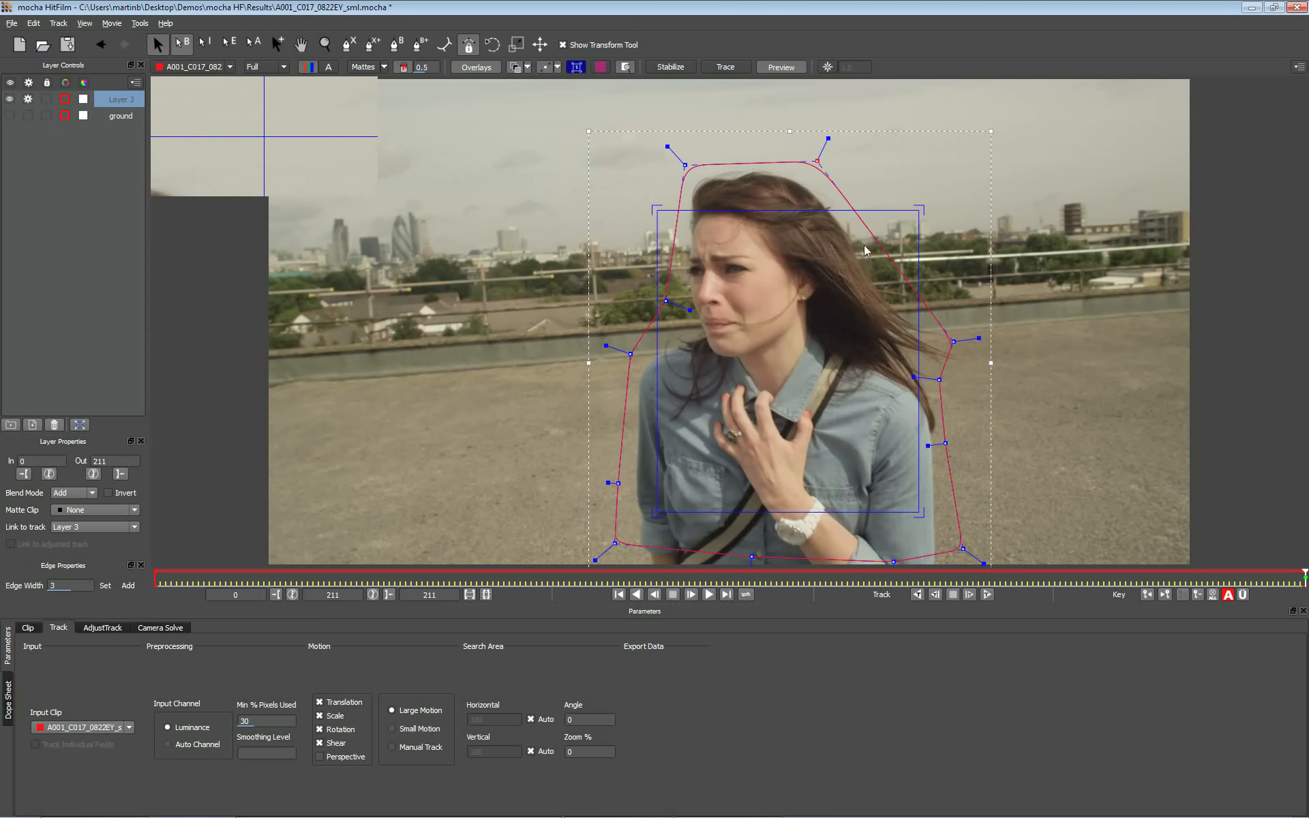
pyautogui.moveTo(666, 301); pyautogui.dragTo(661, 299)
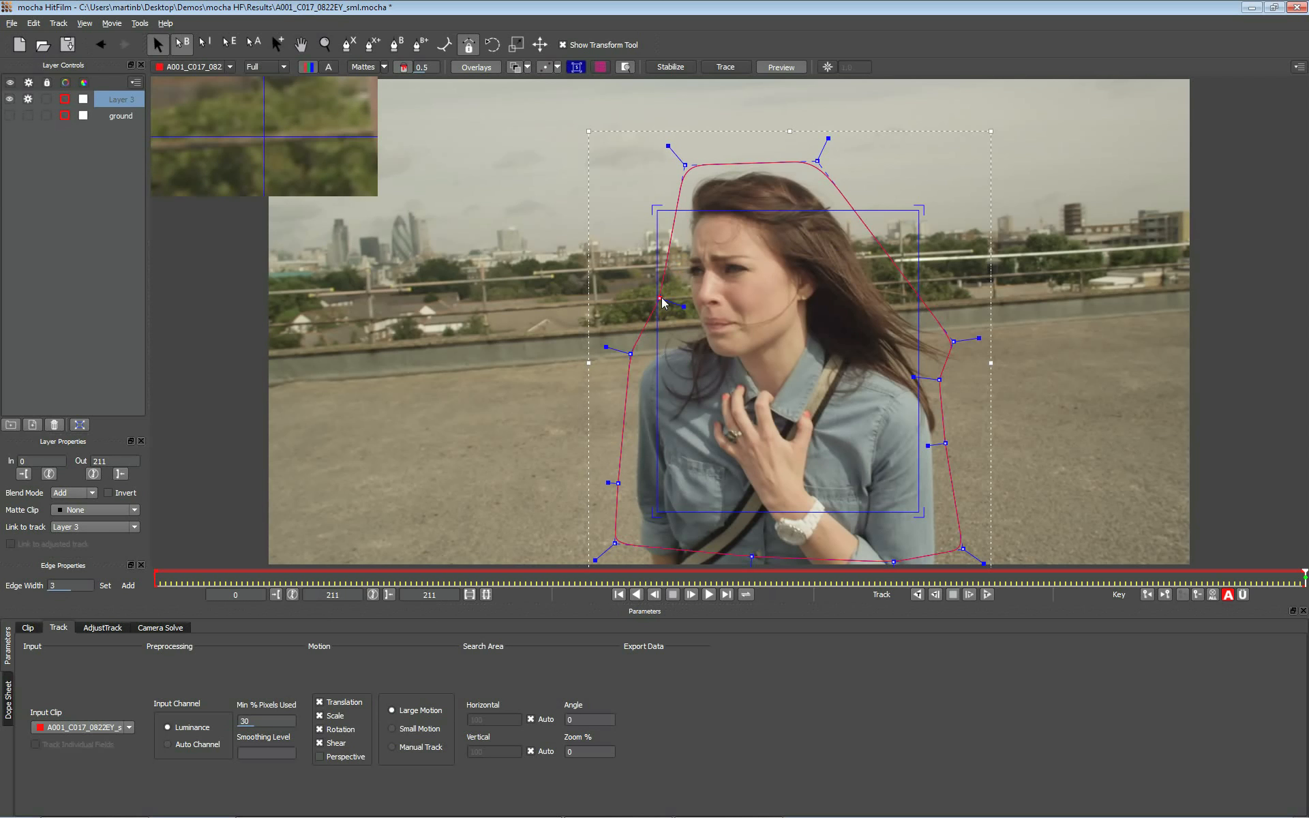
pyautogui.moveTo(939, 379); pyautogui.dragTo(965, 377)
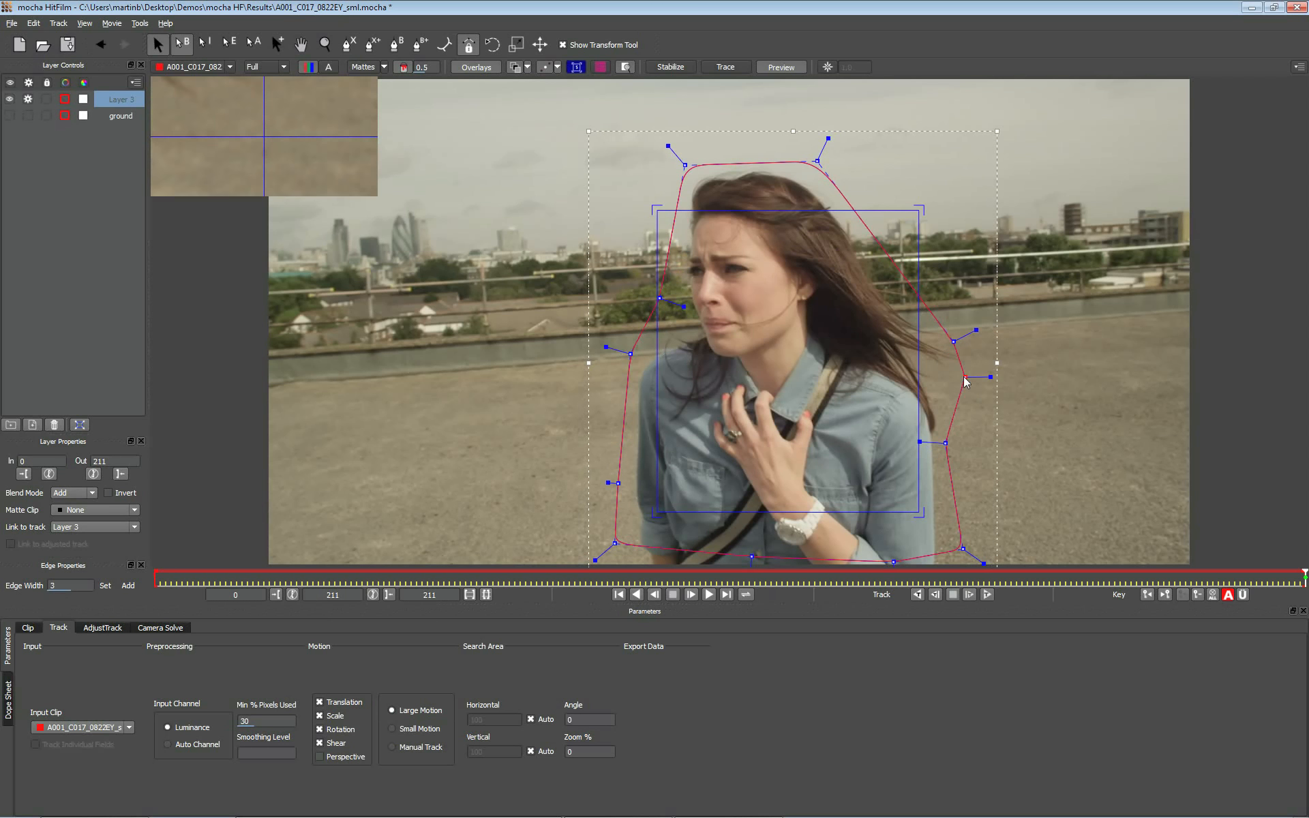
# Limit Layer 3's motion to Translation and Scale and track it backward from frame 211, stopping at frame 188
pyautogui.click(333, 743)
pyautogui.click(334, 729)
pyautogui.click(917, 594)
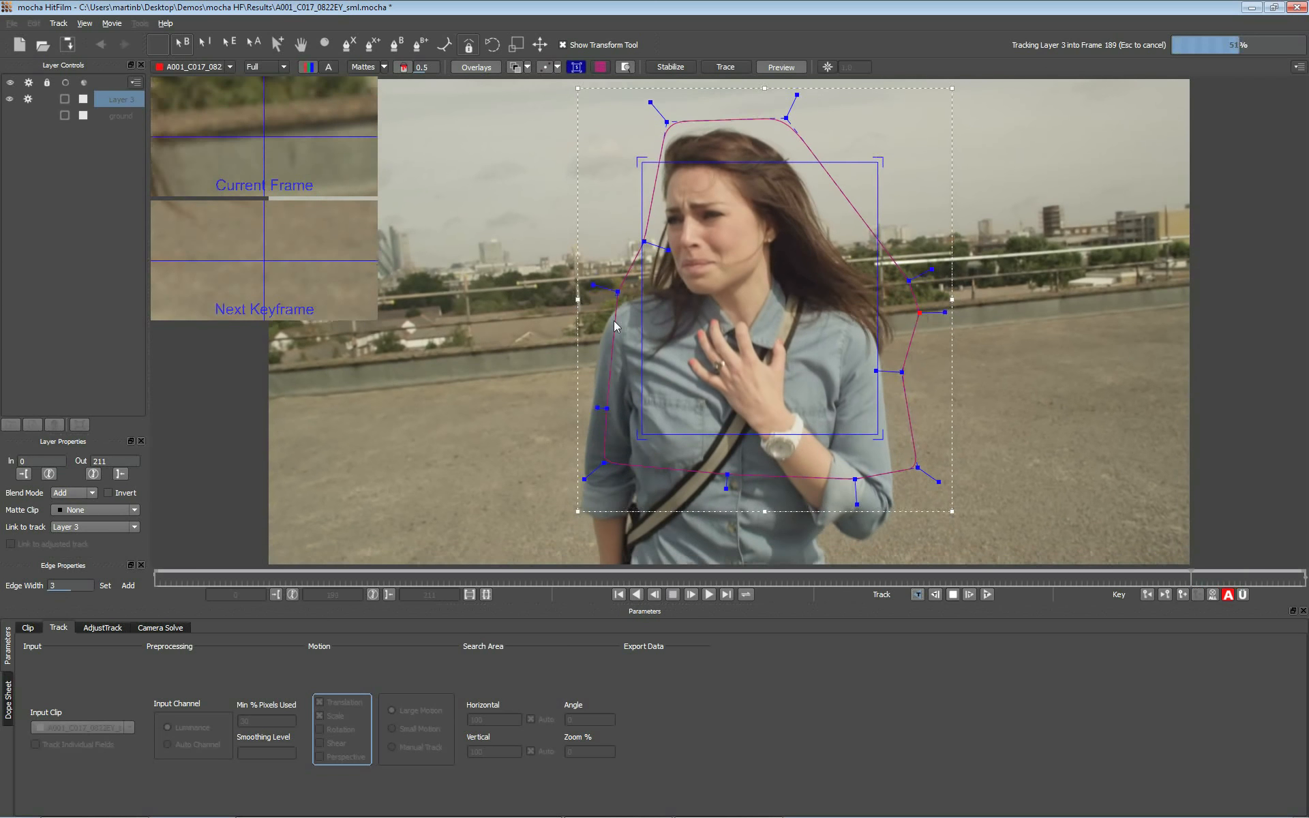
pyautogui.press('Escape')
# Widen the spline beside the woman's shoulder and arm at frame 188 and turn on the selected matte display
pyautogui.moveTo(608, 399); pyautogui.dragTo(569, 463)
pyautogui.moveTo(619, 281); pyautogui.dragTo(605, 281)
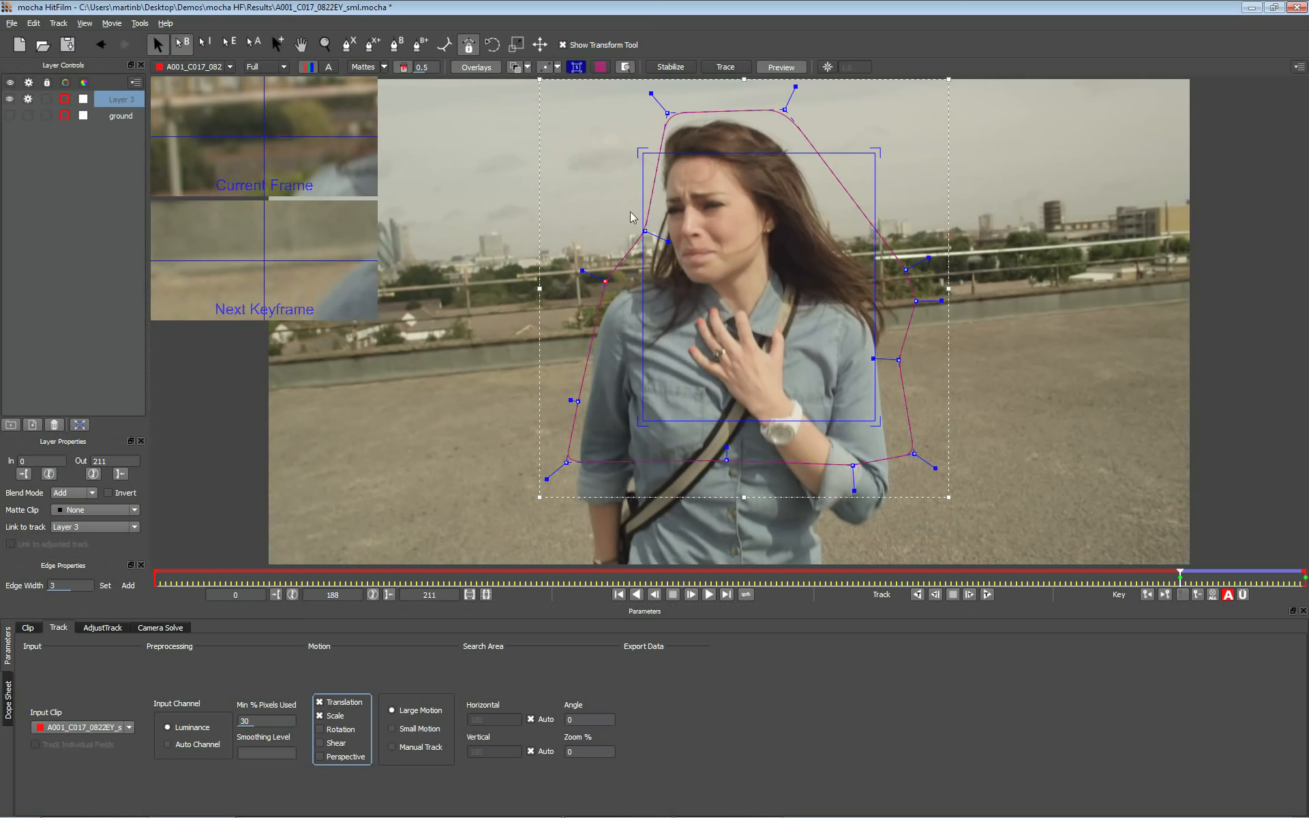
pyautogui.click(383, 67)
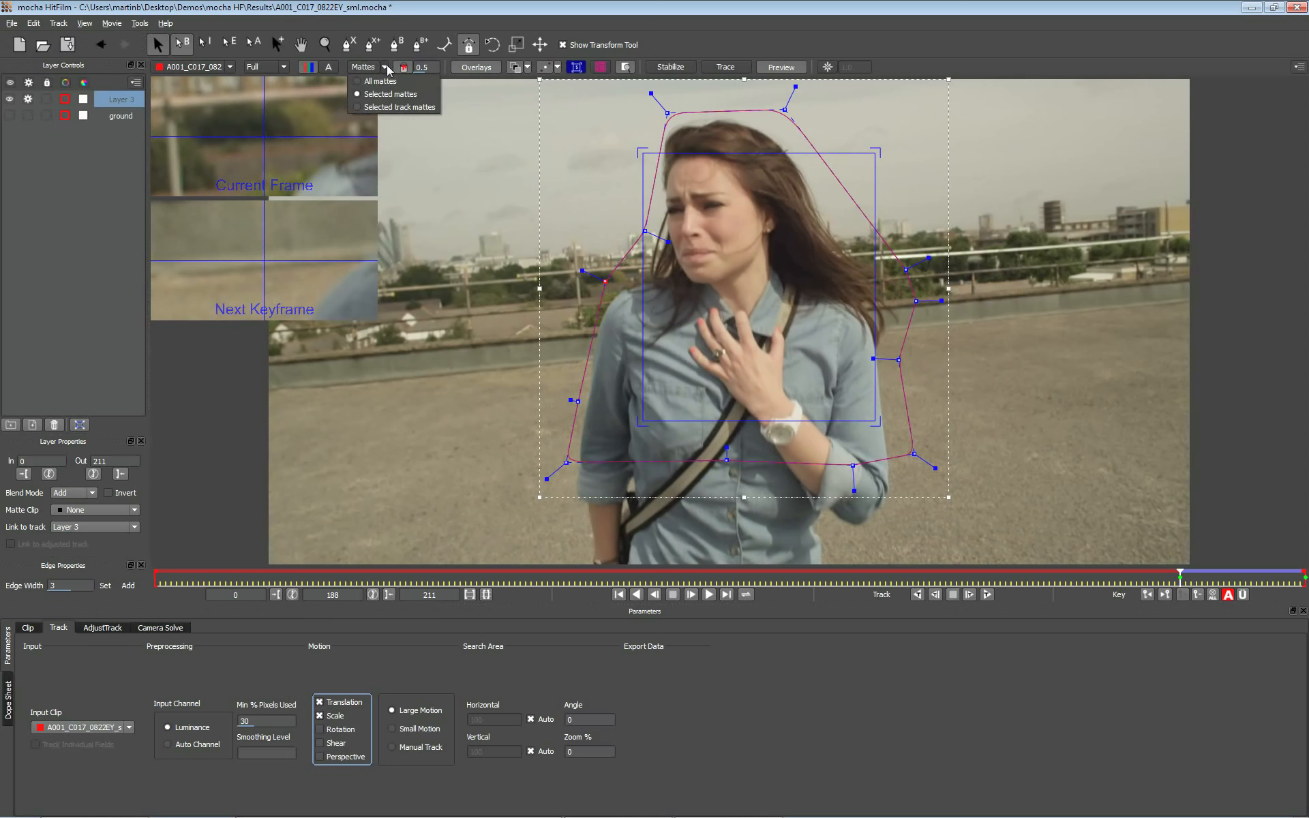
pyautogui.click(372, 68)
pyautogui.click(363, 67)
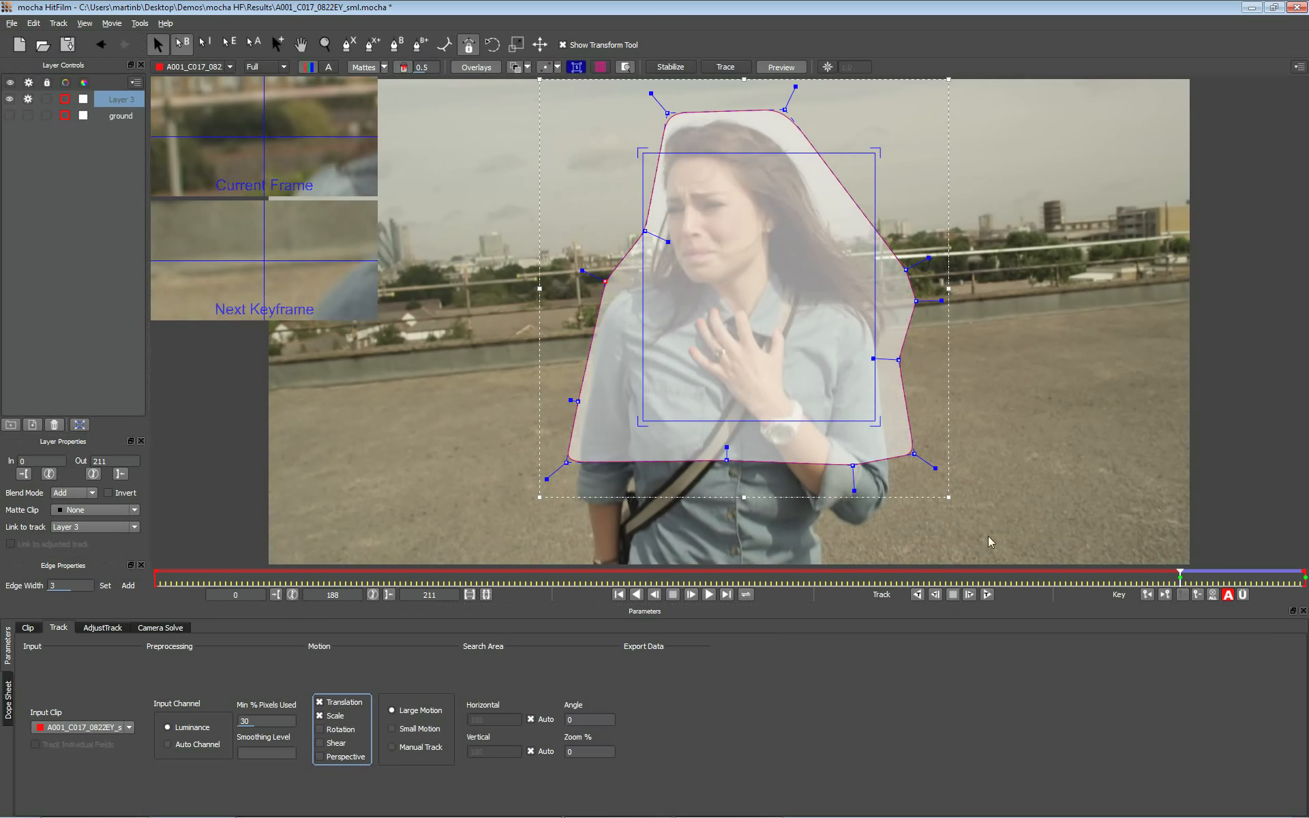
# Track Layer 3 backward to frame 173 and move the spline points beside her face and arm outward
pyautogui.click(917, 594)
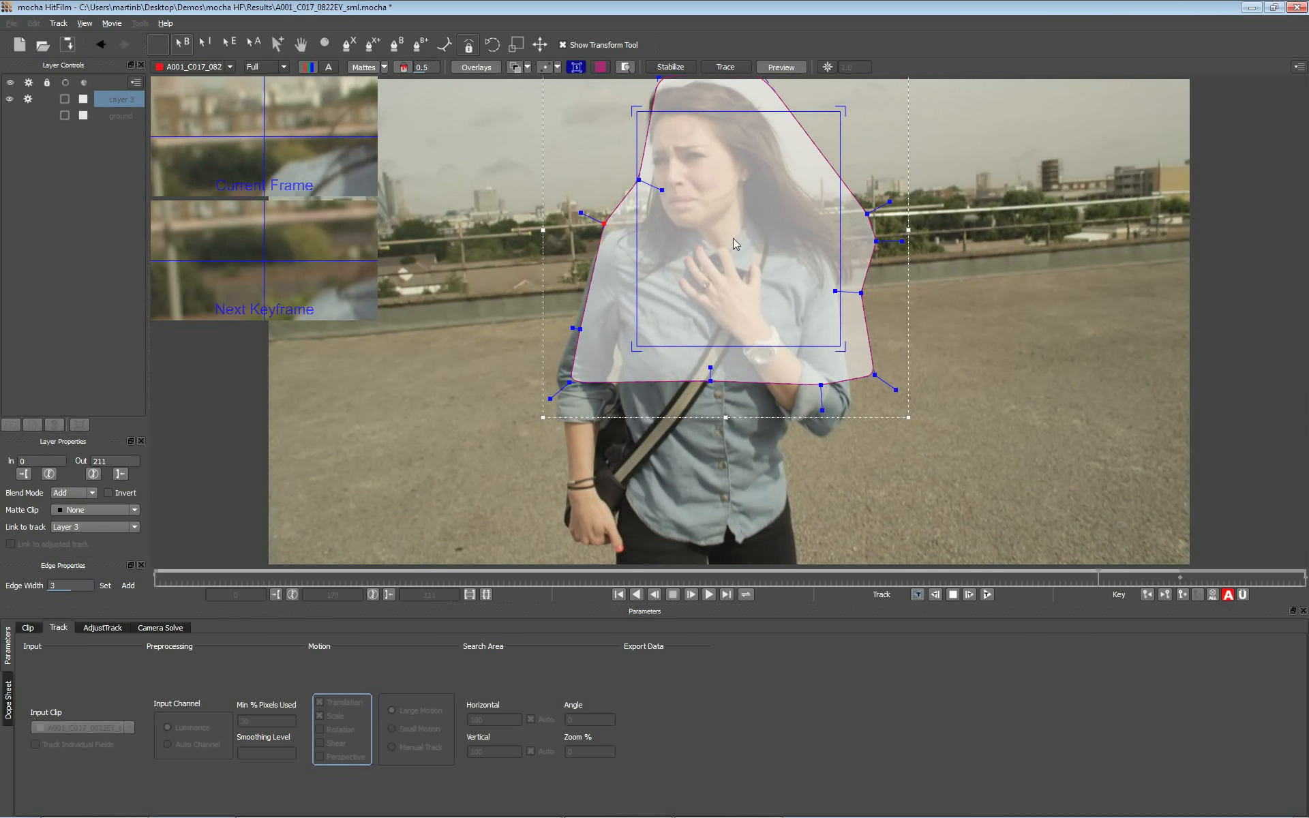
pyautogui.press('x')
pyautogui.moveTo(752, 199); pyautogui.dragTo(746, 297)
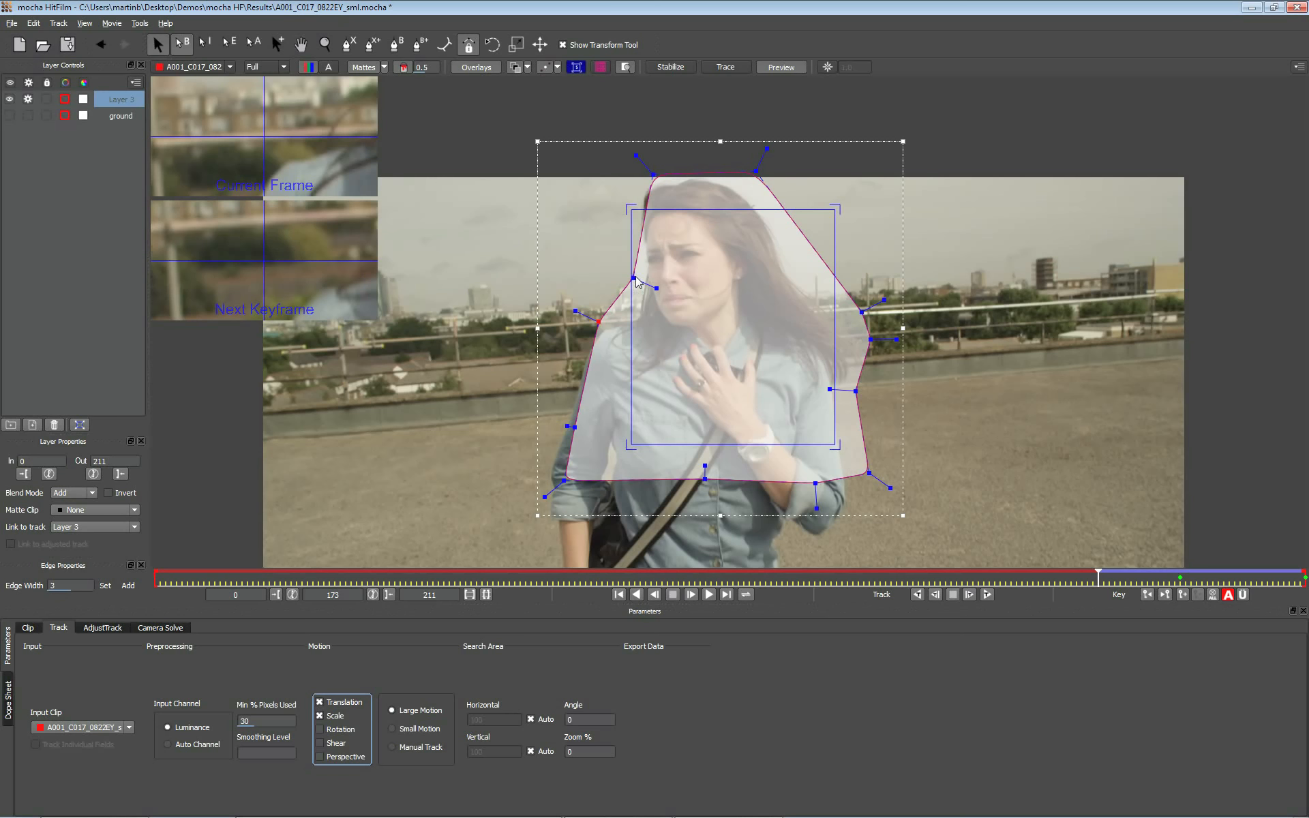
pyautogui.moveTo(634, 279); pyautogui.dragTo(612, 264)
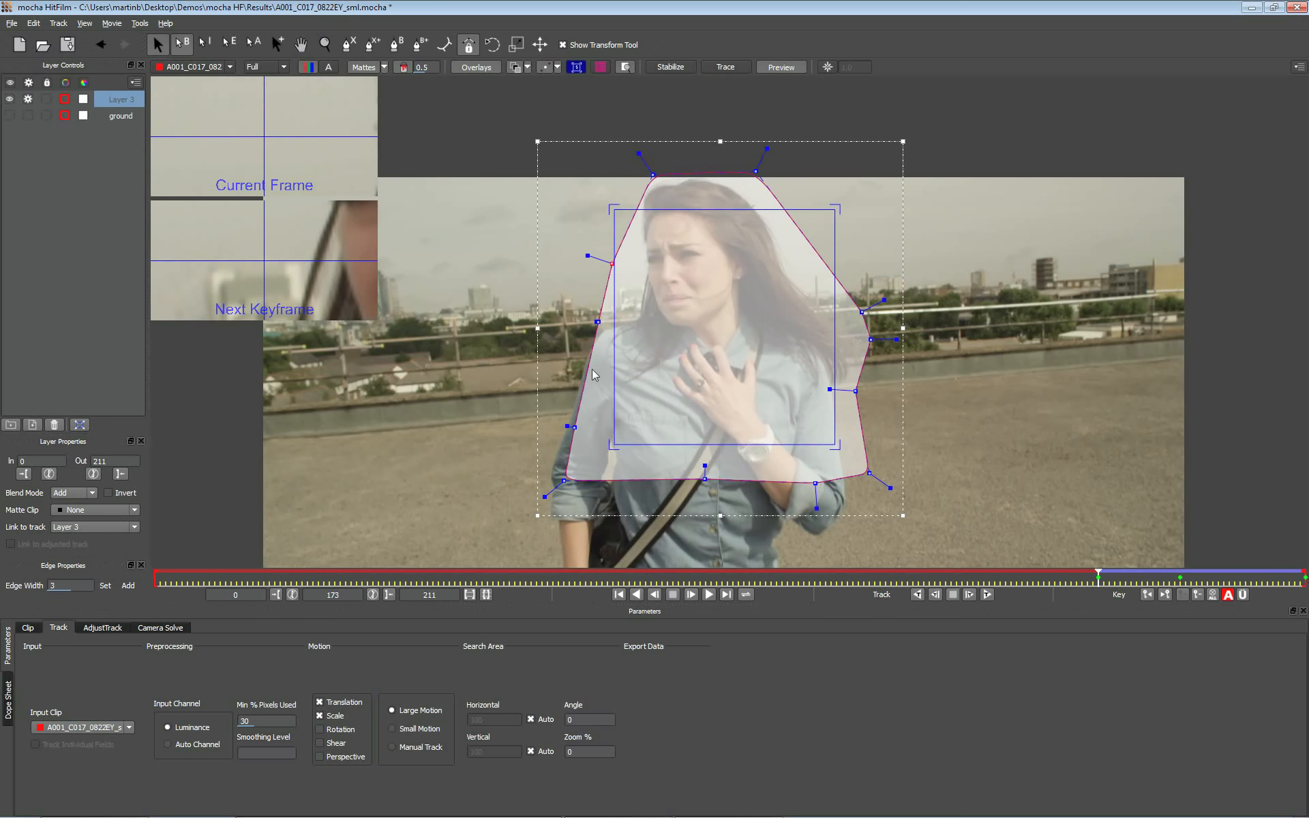
pyautogui.moveTo(574, 428); pyautogui.dragTo(556, 420)
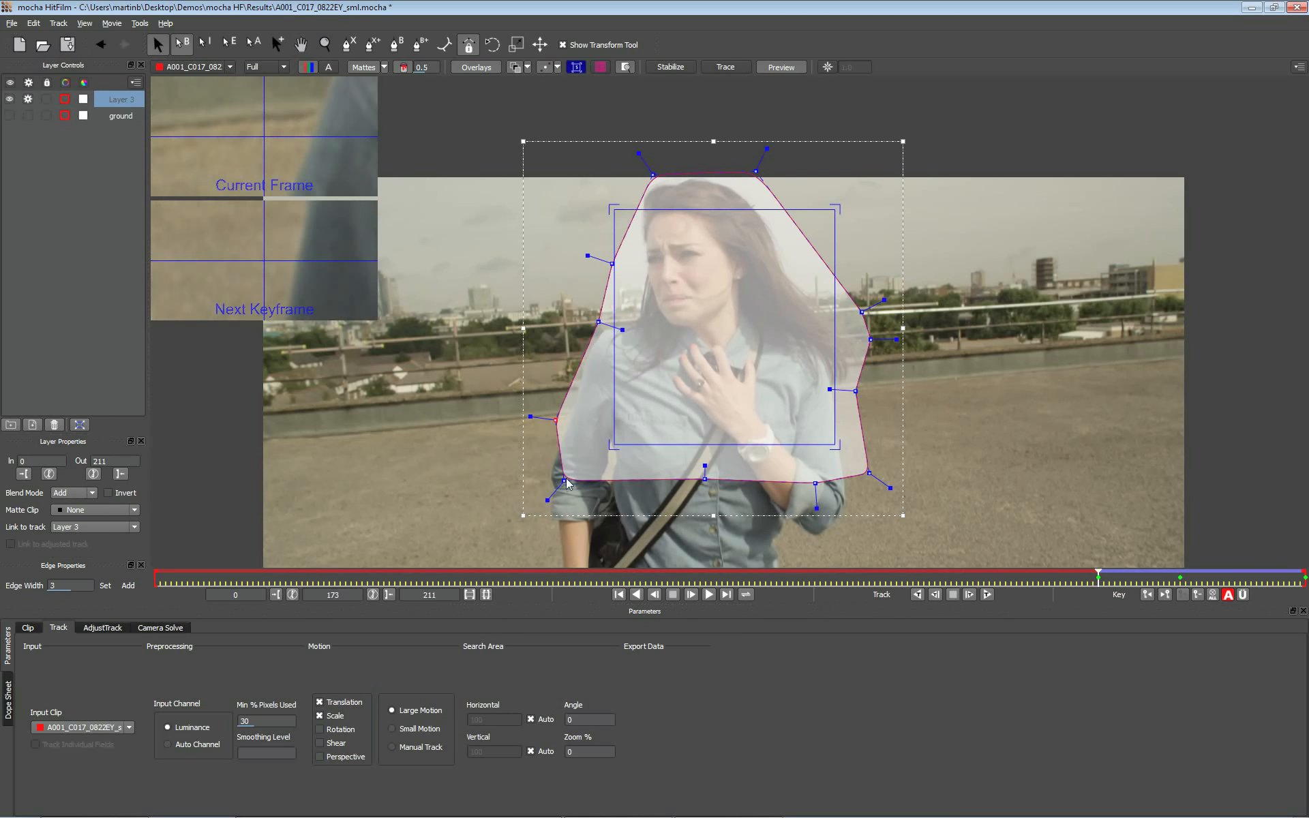
pyautogui.moveTo(563, 480); pyautogui.dragTo(543, 476)
# Adjust the spline beside the woman's hair at frame 161 and continue tracking Layer 3 backward to frame 0
pyautogui.press('z')
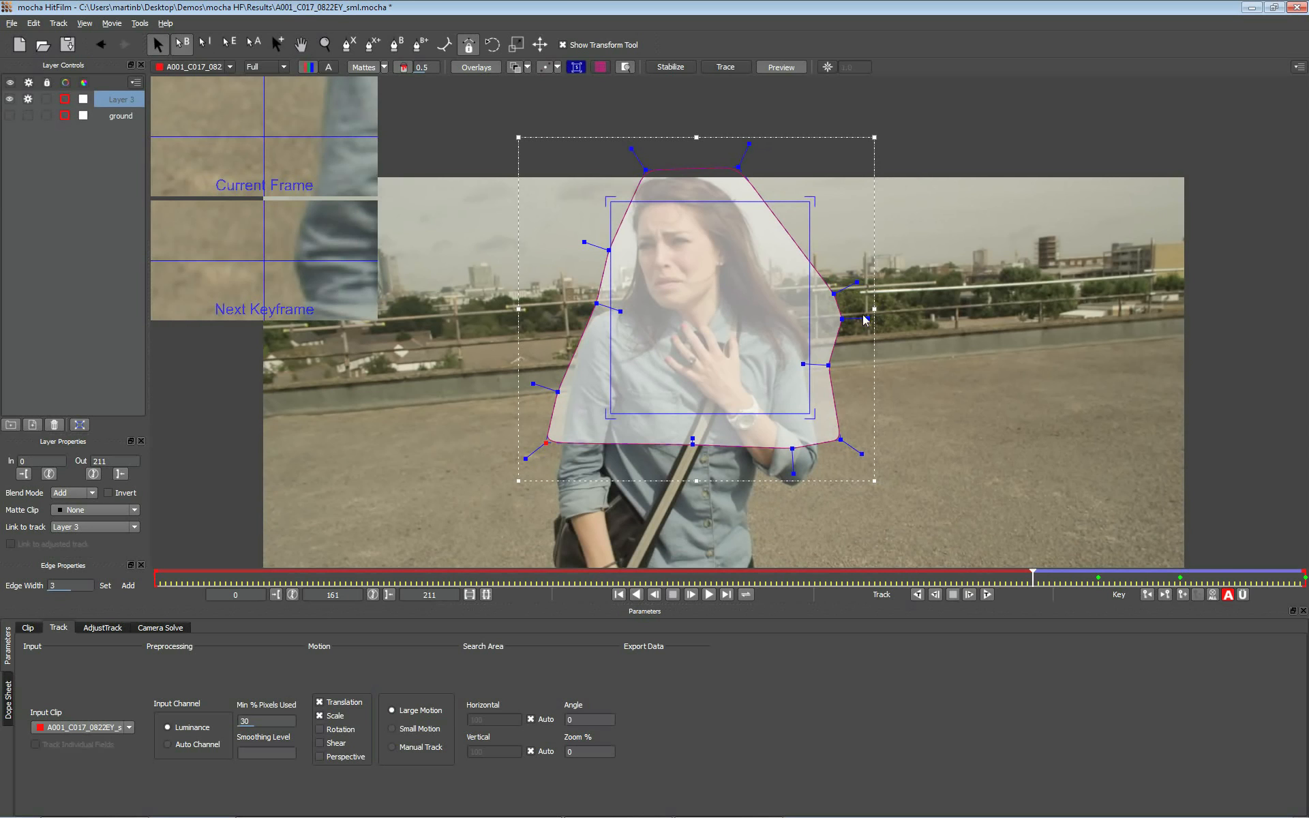
pyautogui.moveTo(874, 312); pyautogui.dragTo(857, 310)
pyautogui.click(918, 594)
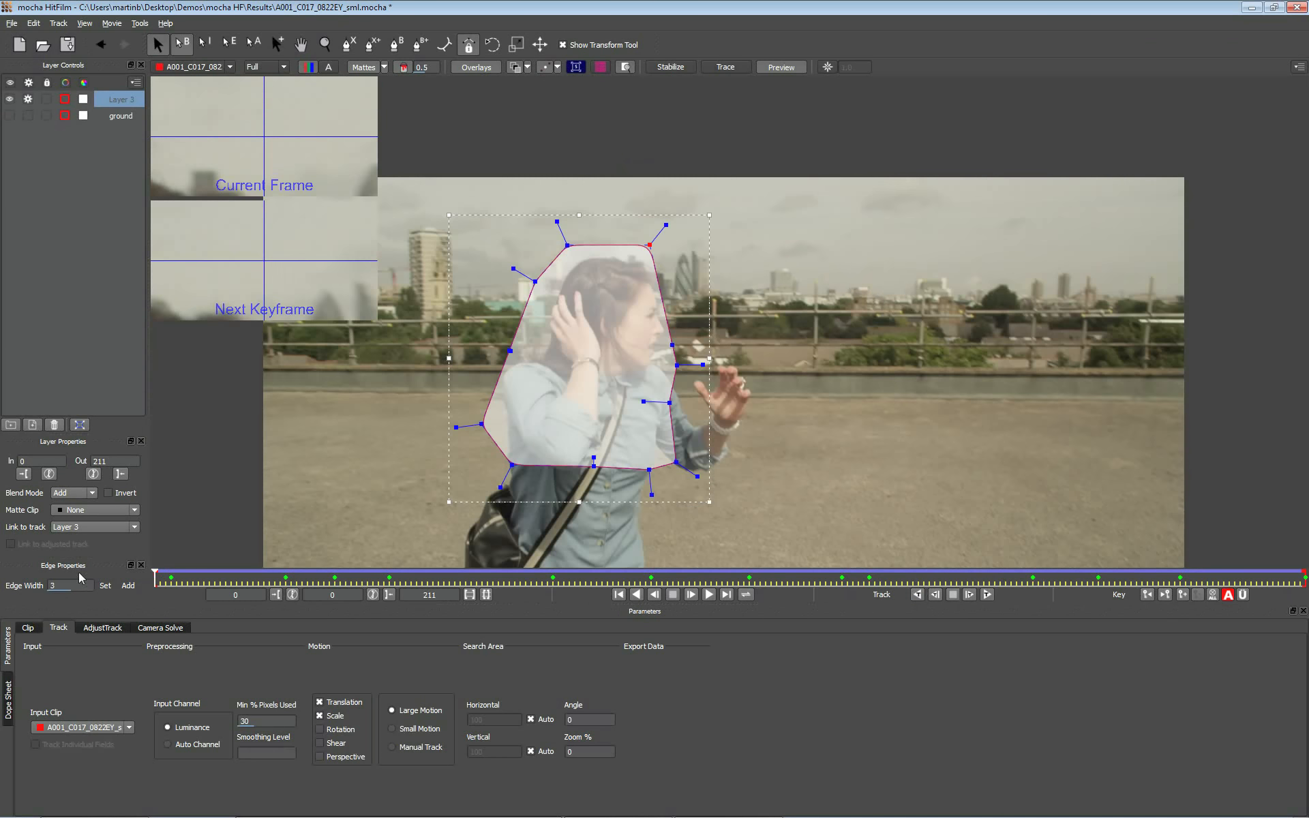
pyautogui.moveTo(157, 580)
pyautogui.mouseDown()
pyautogui.moveTo(1055, 518)
pyautogui.moveTo(1274, 514)
pyautogui.moveTo(232, 554)
pyautogui.moveTo(1283, 535)
pyautogui.moveTo(157, 552)
pyautogui.mouseUp()
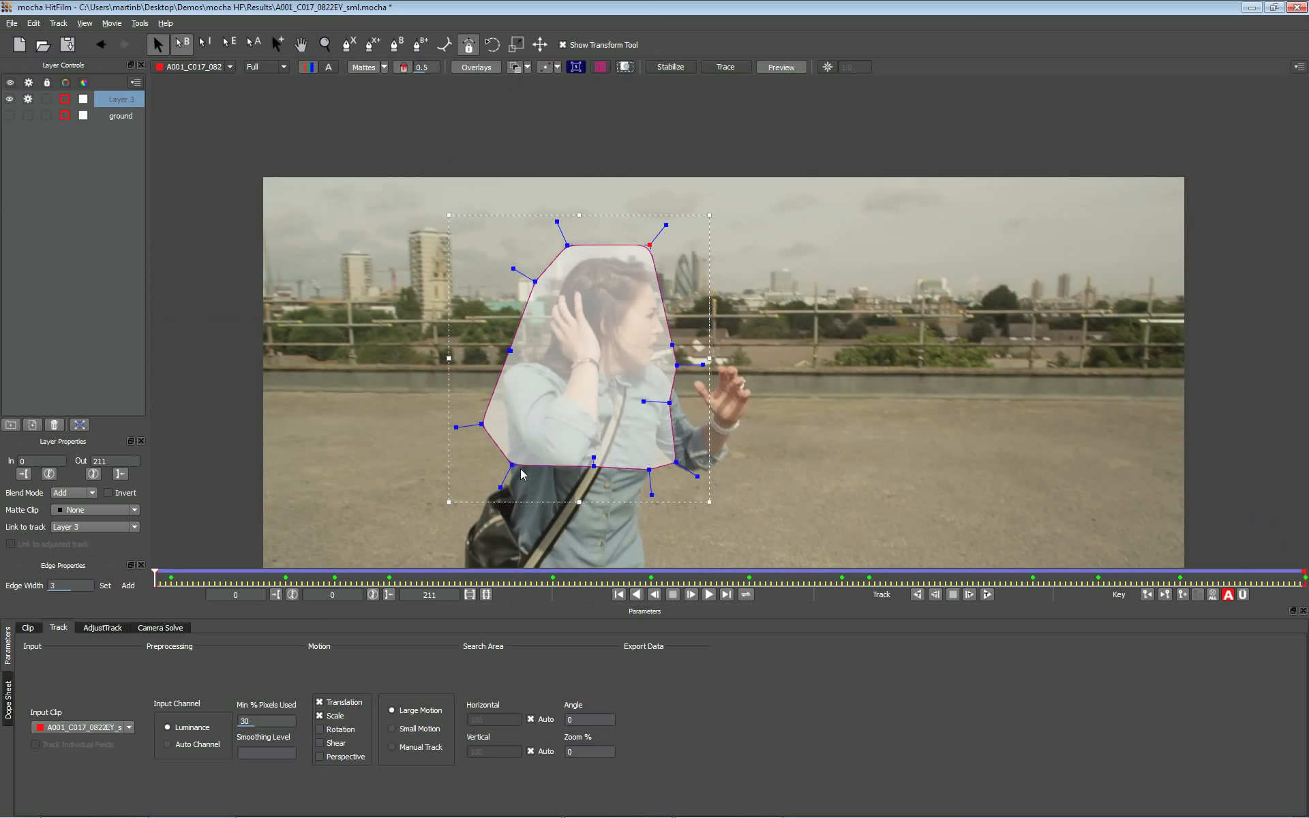
# Rename Layer 3 as FG mask
pyautogui.doubleClick(118, 99)
pyautogui.write('FG mask')
pyautogui.press('Return')
# Set the FG mask layer's matte colour to purple (RGB 140, 24, 255) and lock the layer
pyautogui.click(83, 99)
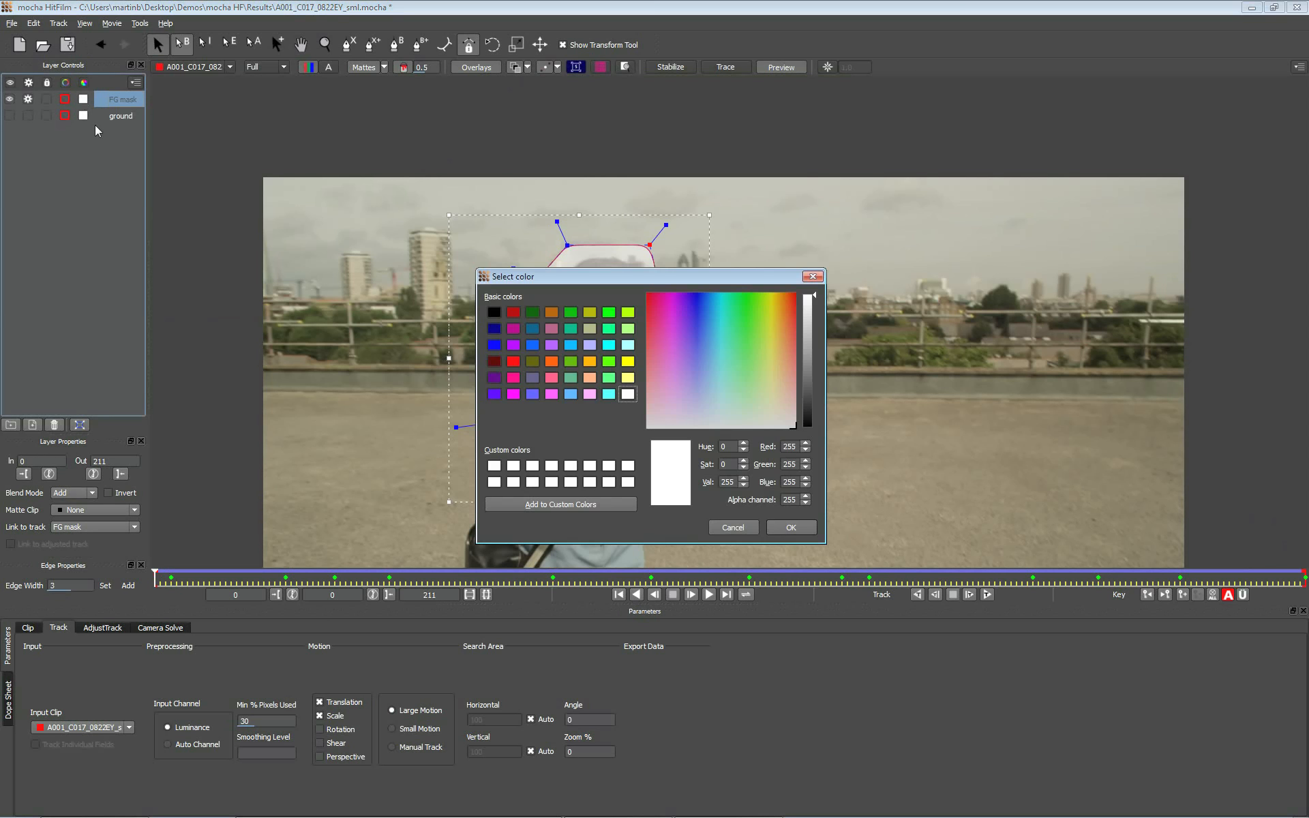
pyautogui.click(684, 306)
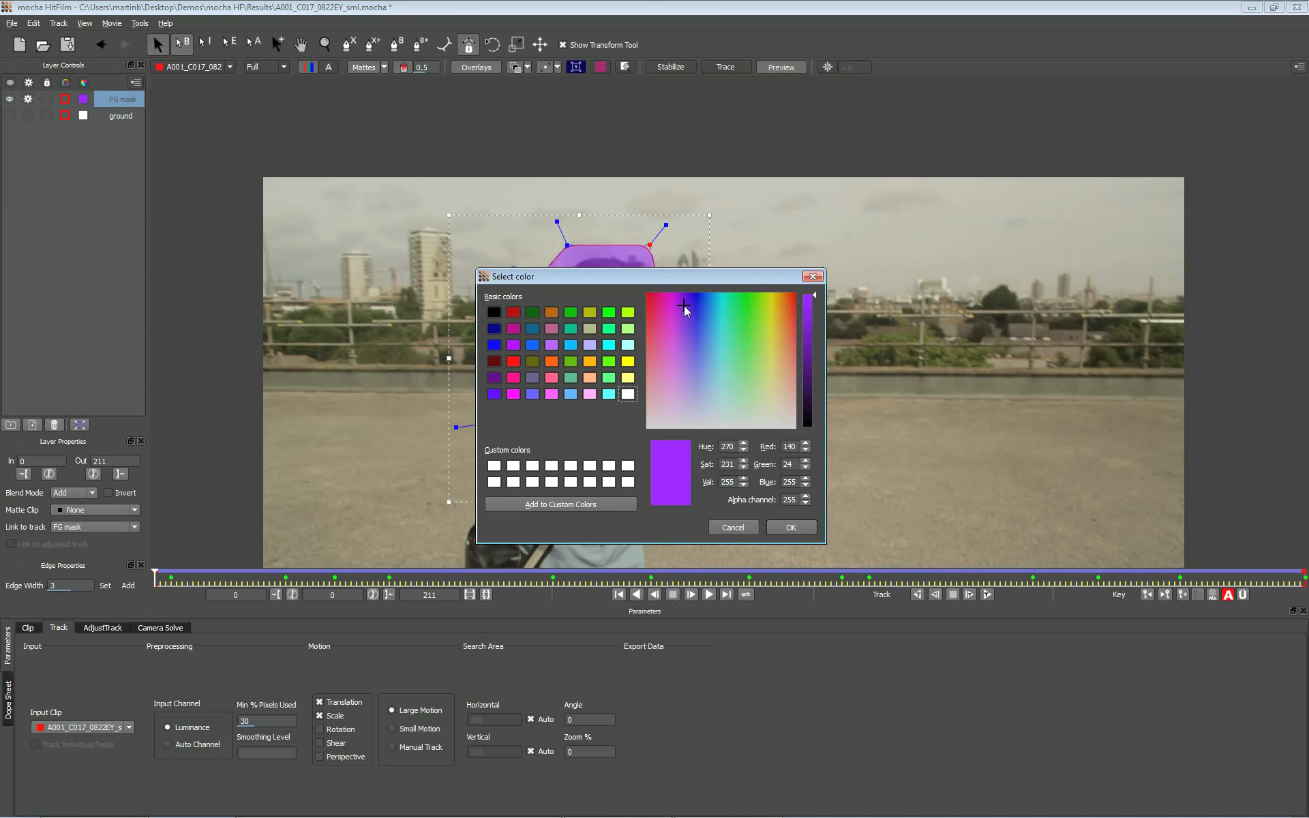
pyautogui.click(789, 527)
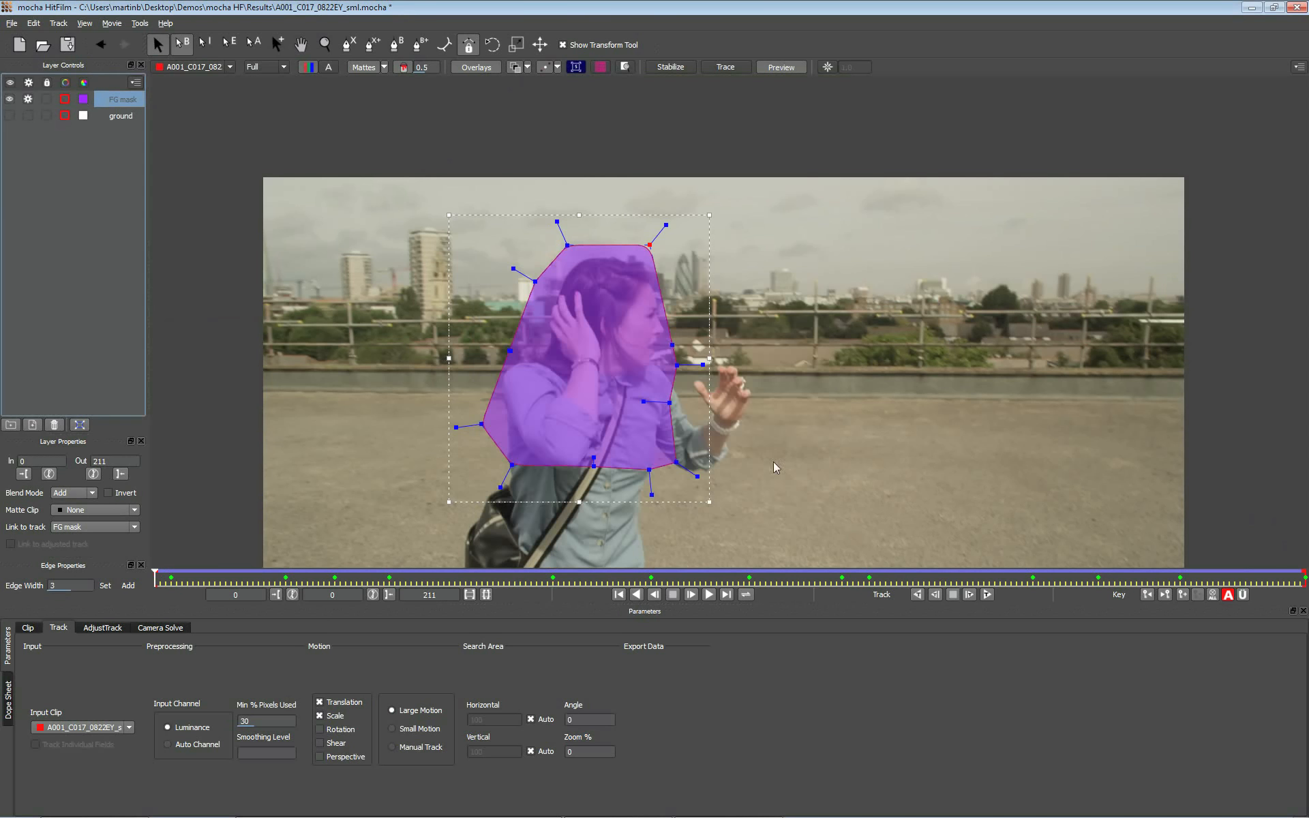
pyautogui.click(46, 99)
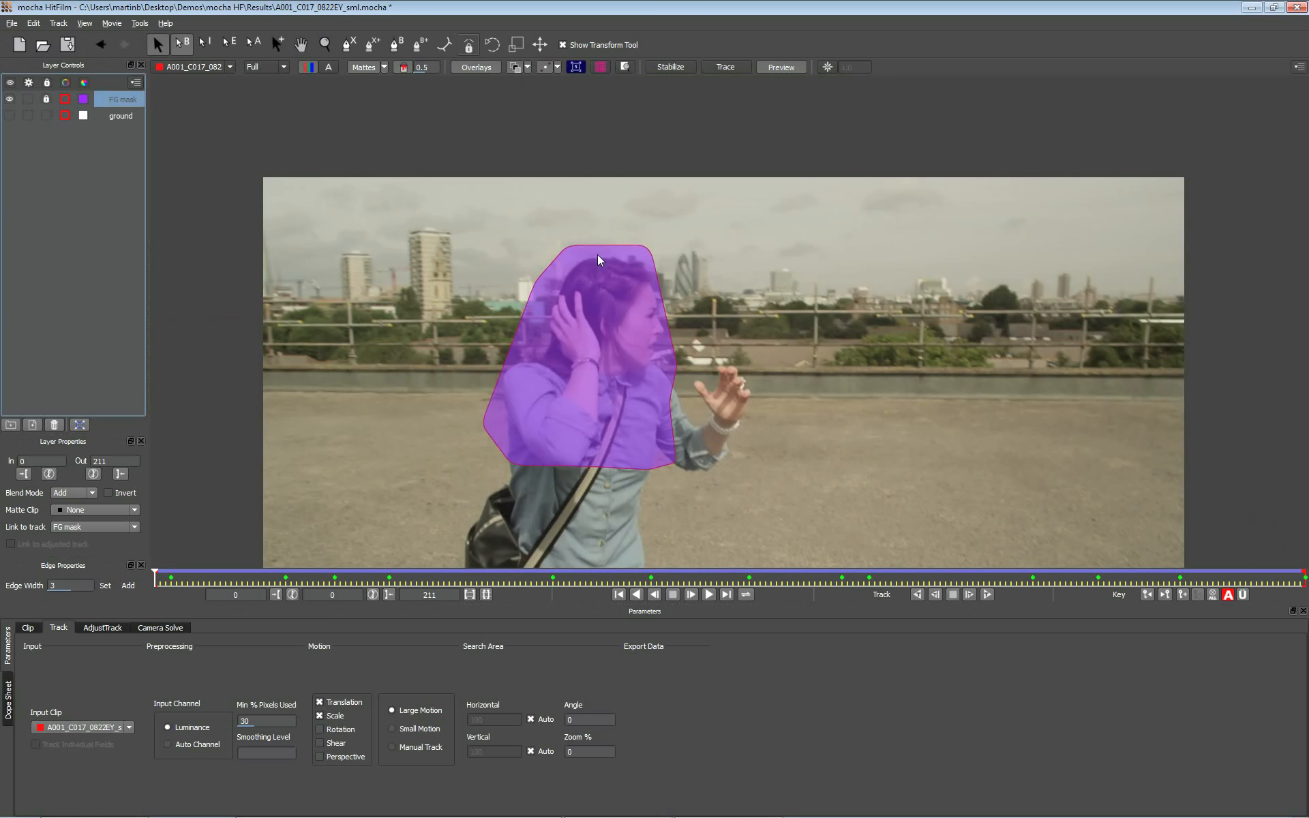
# Draw an X-spline around the sky and distant buildings beside the woman's face, following the rooftops along its lower edge
pyautogui.click(353, 49)
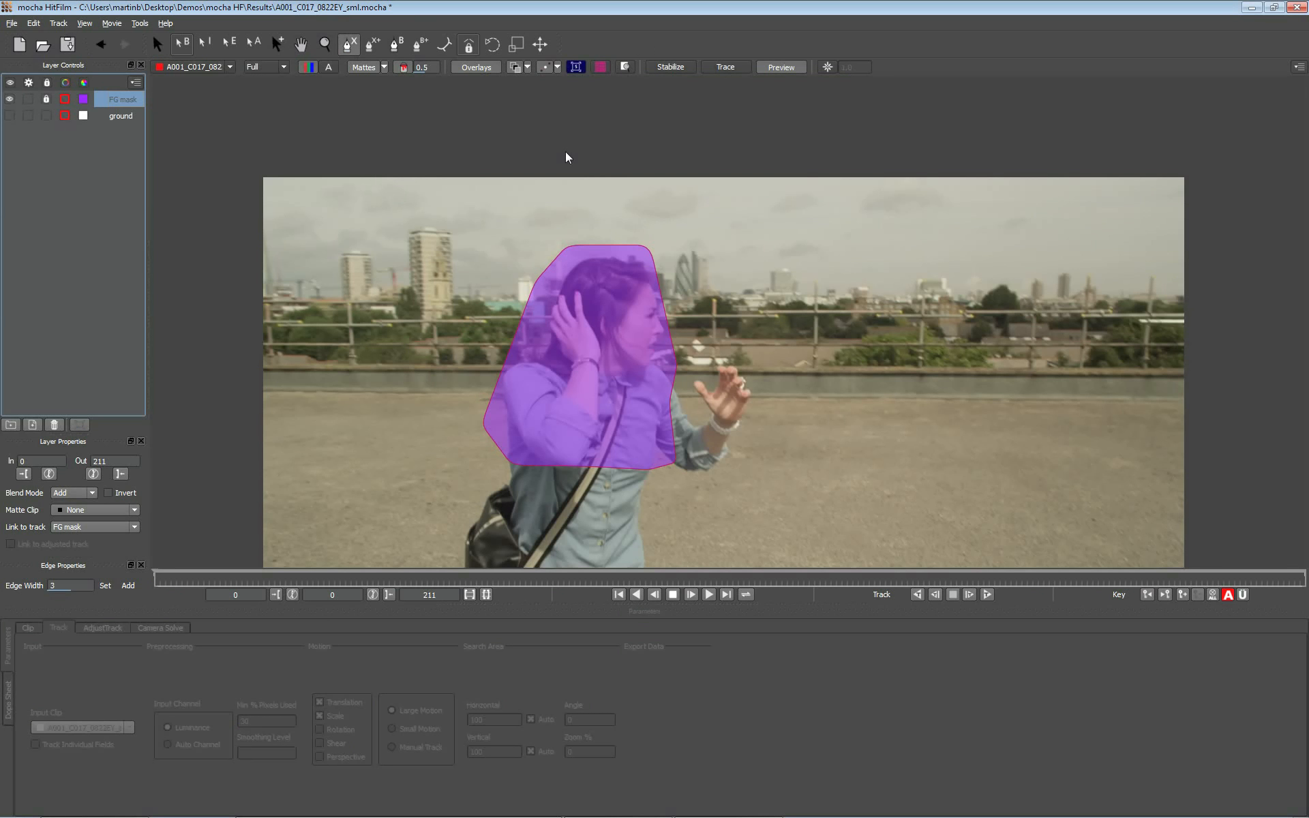
pyautogui.click(710, 192)
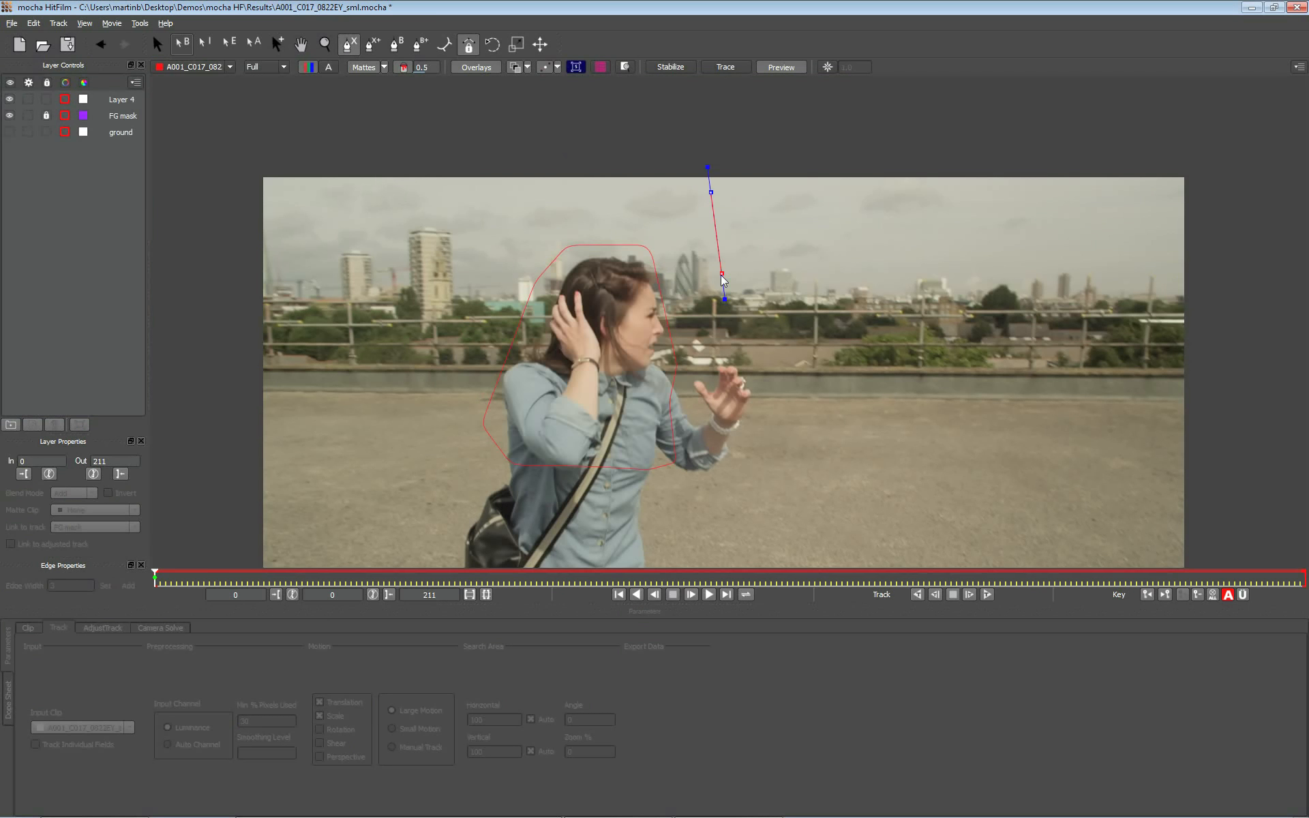
pyautogui.click(730, 296)
pyautogui.click(795, 301)
pyautogui.click(802, 268)
pyautogui.click(841, 304)
pyautogui.click(914, 298)
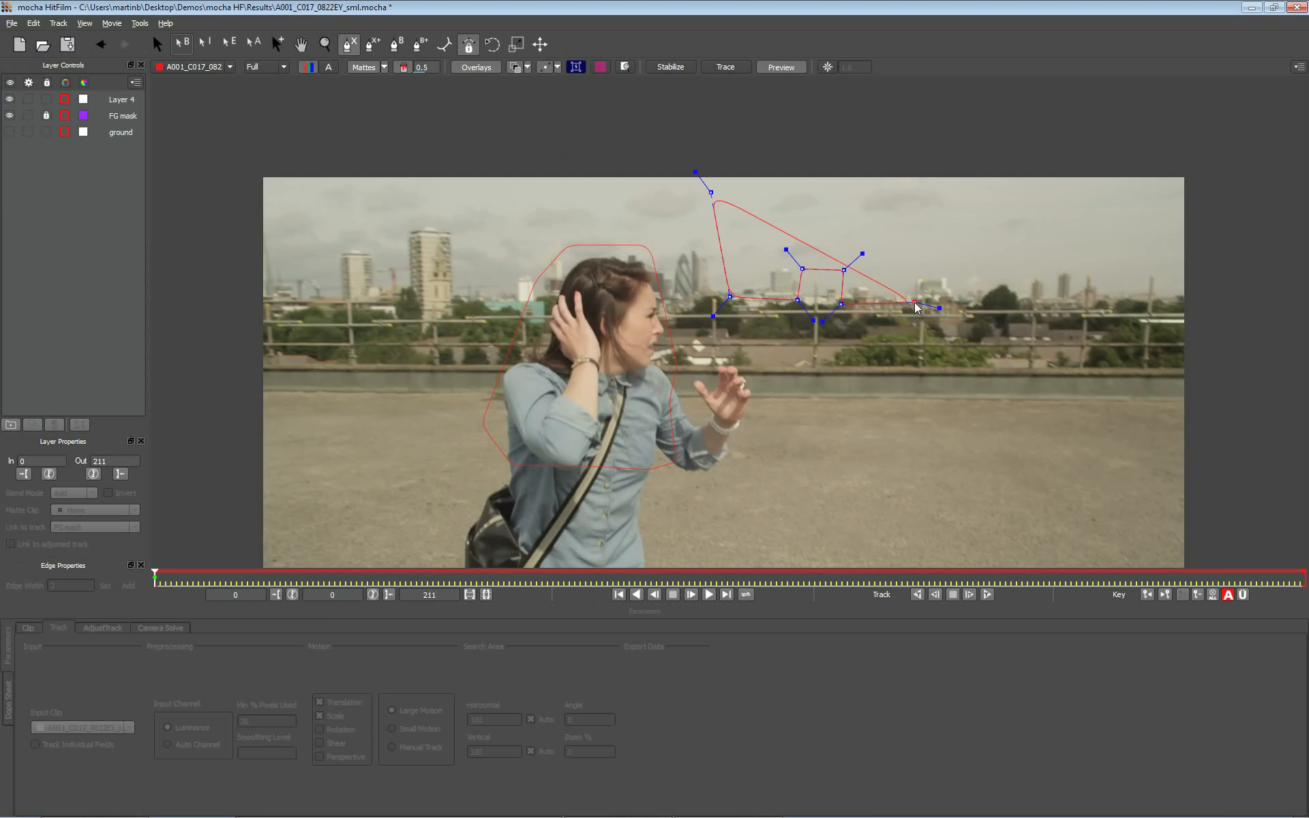
pyautogui.click(915, 269)
pyautogui.click(950, 274)
pyautogui.click(940, 276)
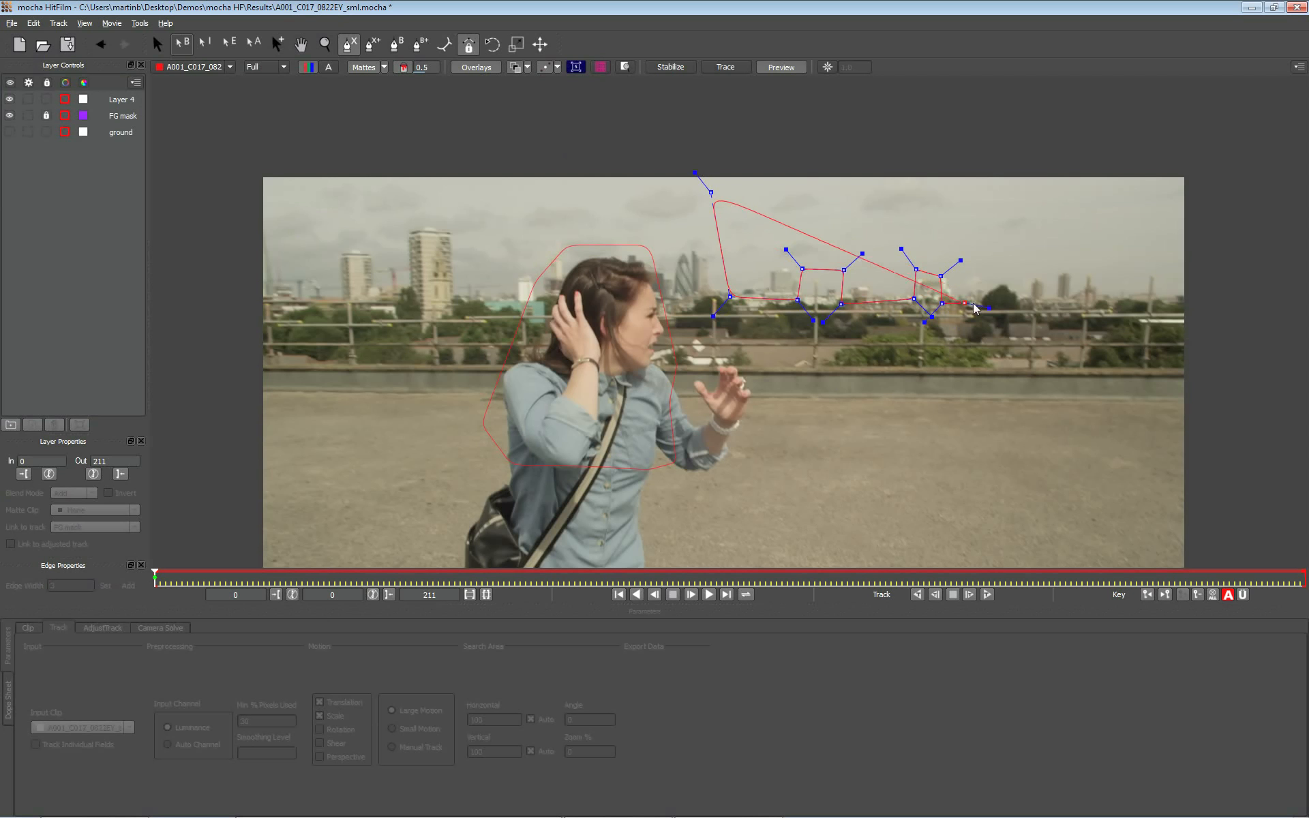
pyautogui.click(942, 303)
pyautogui.click(988, 285)
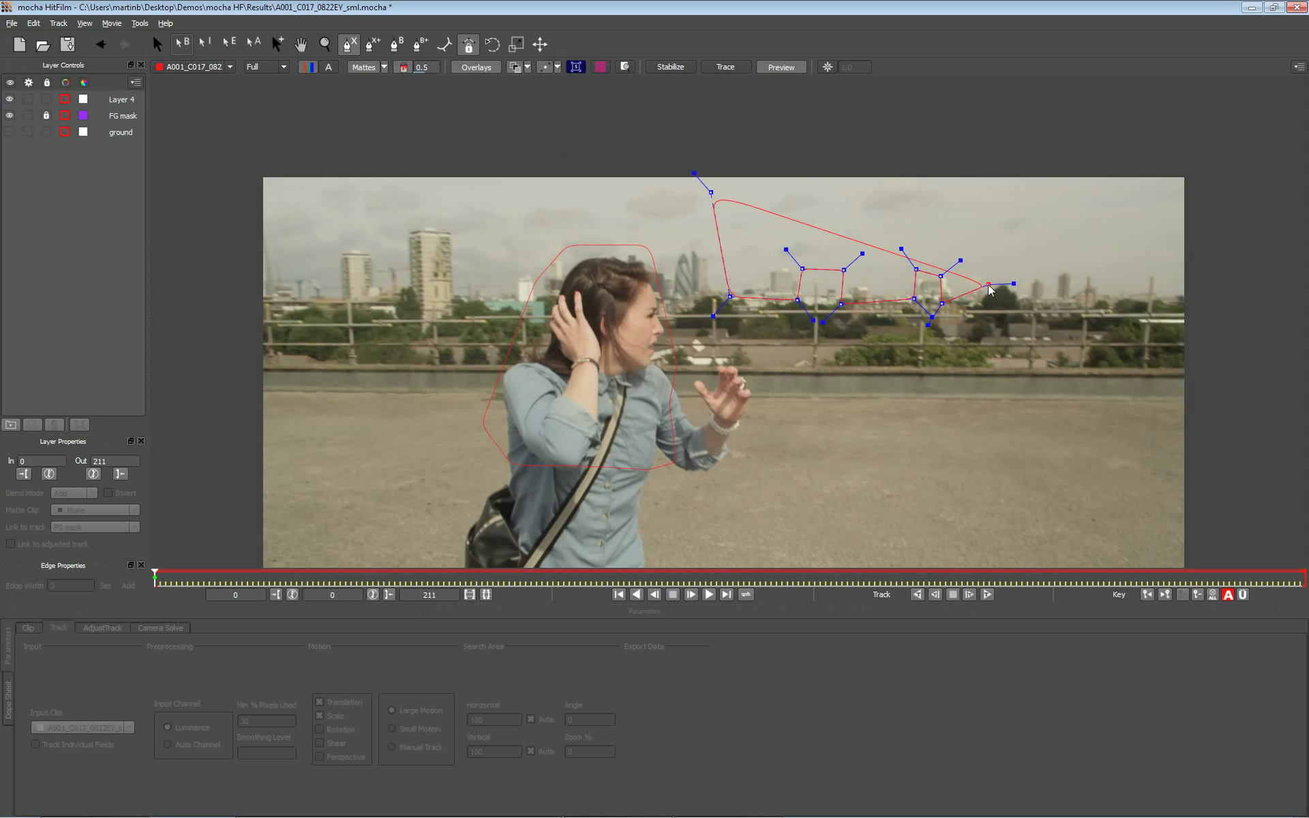
pyautogui.click(1016, 271)
pyautogui.click(1036, 296)
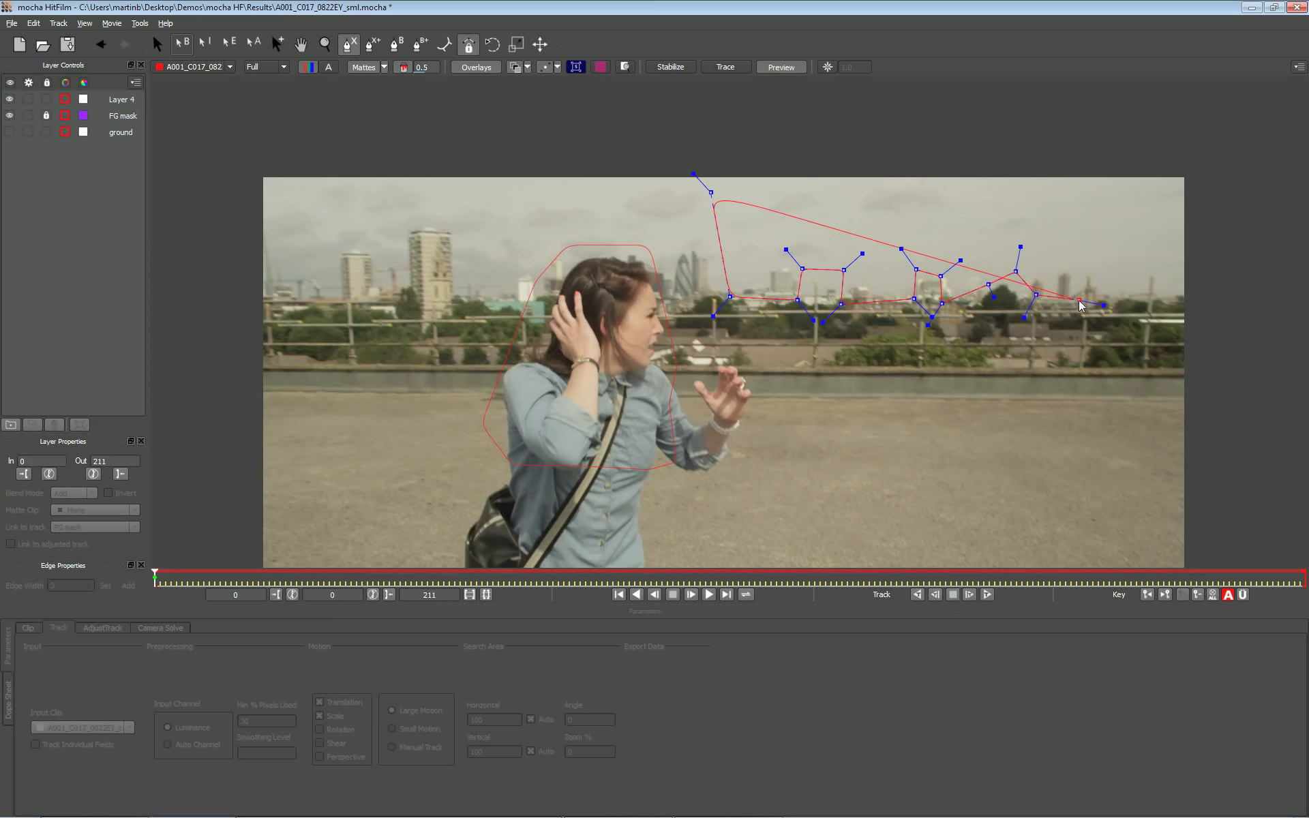
pyautogui.click(1079, 297)
pyautogui.rightClick(1078, 192)
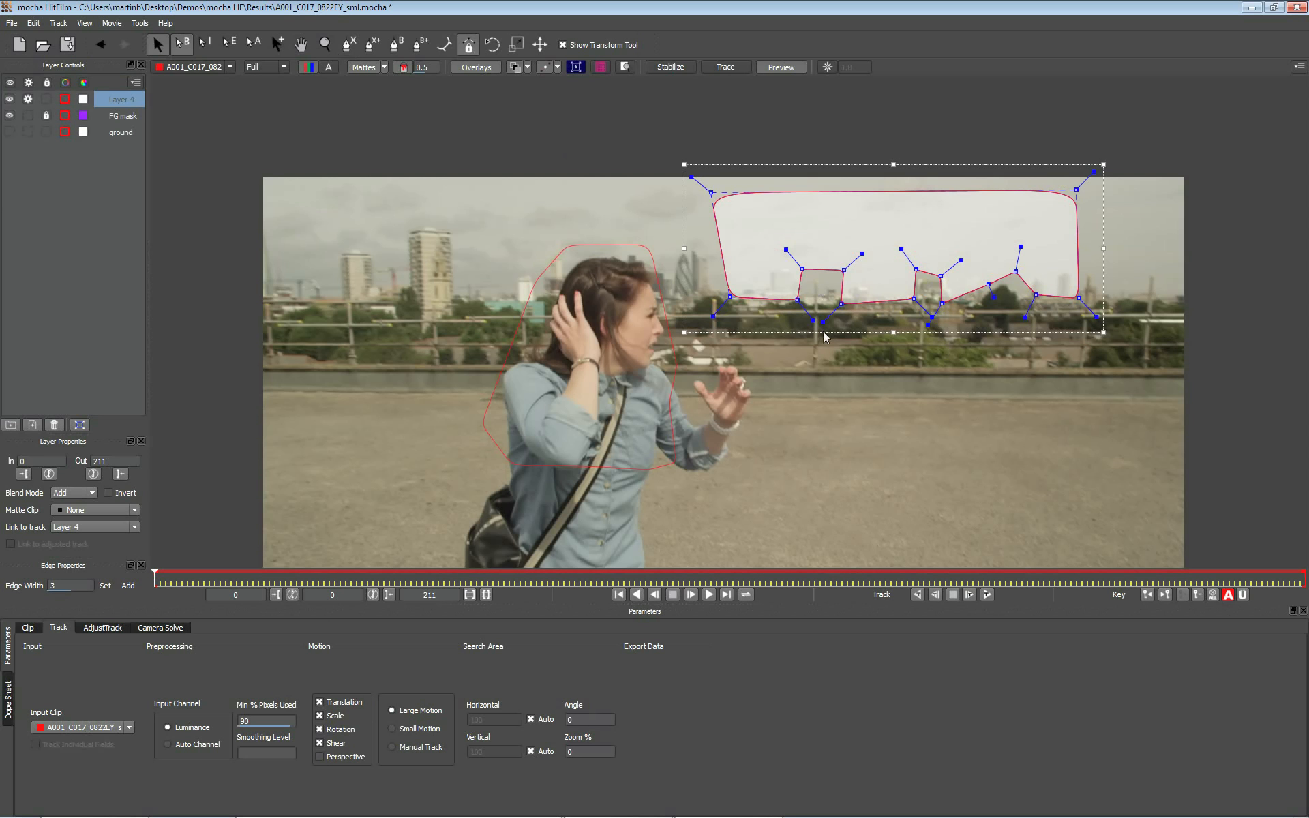
# Reshape the skyline spline's lower points around the buildings and stretch its upper edge beyond the top of the frame
pyautogui.moveTo(798, 301); pyautogui.dragTo(942, 288)
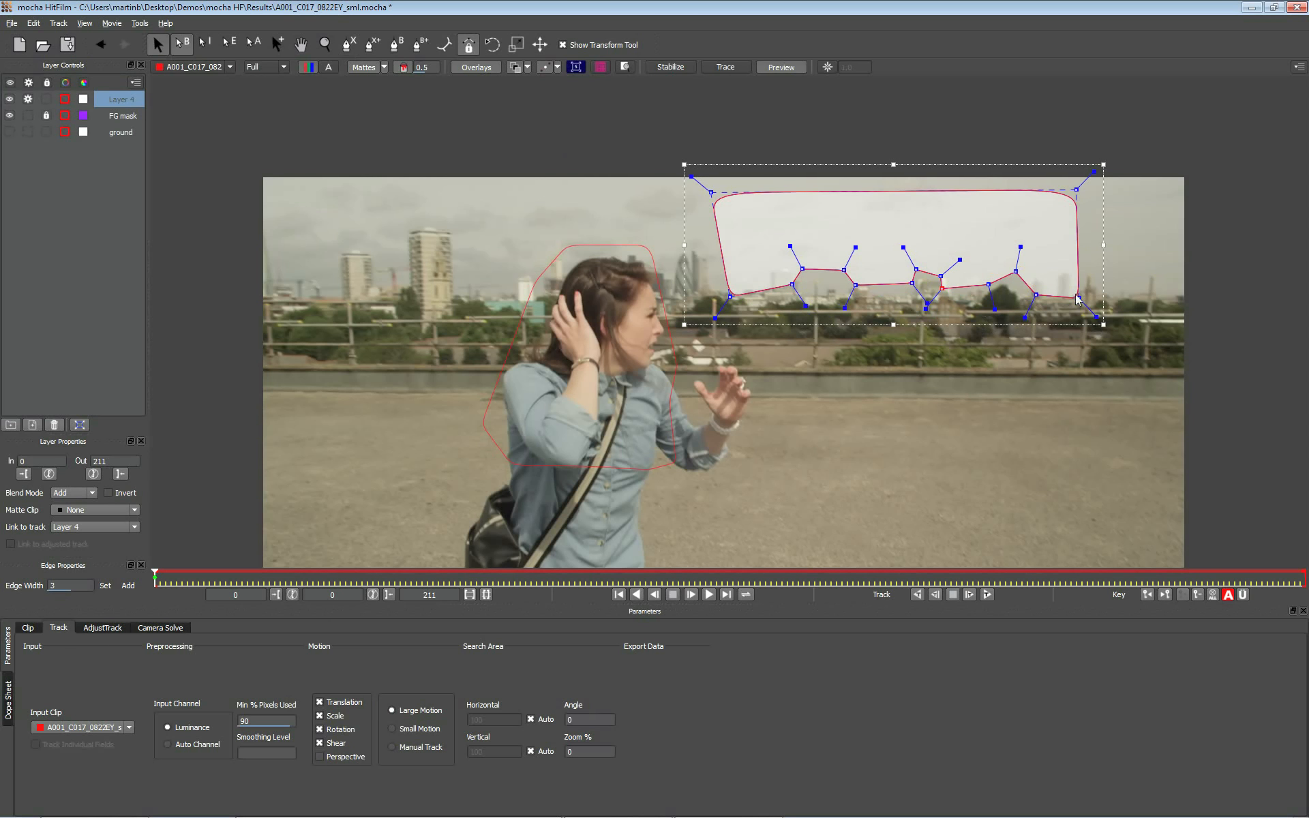
pyautogui.moveTo(1036, 295); pyautogui.dragTo(1078, 291)
pyautogui.moveTo(894, 165); pyautogui.dragTo(893, 125)
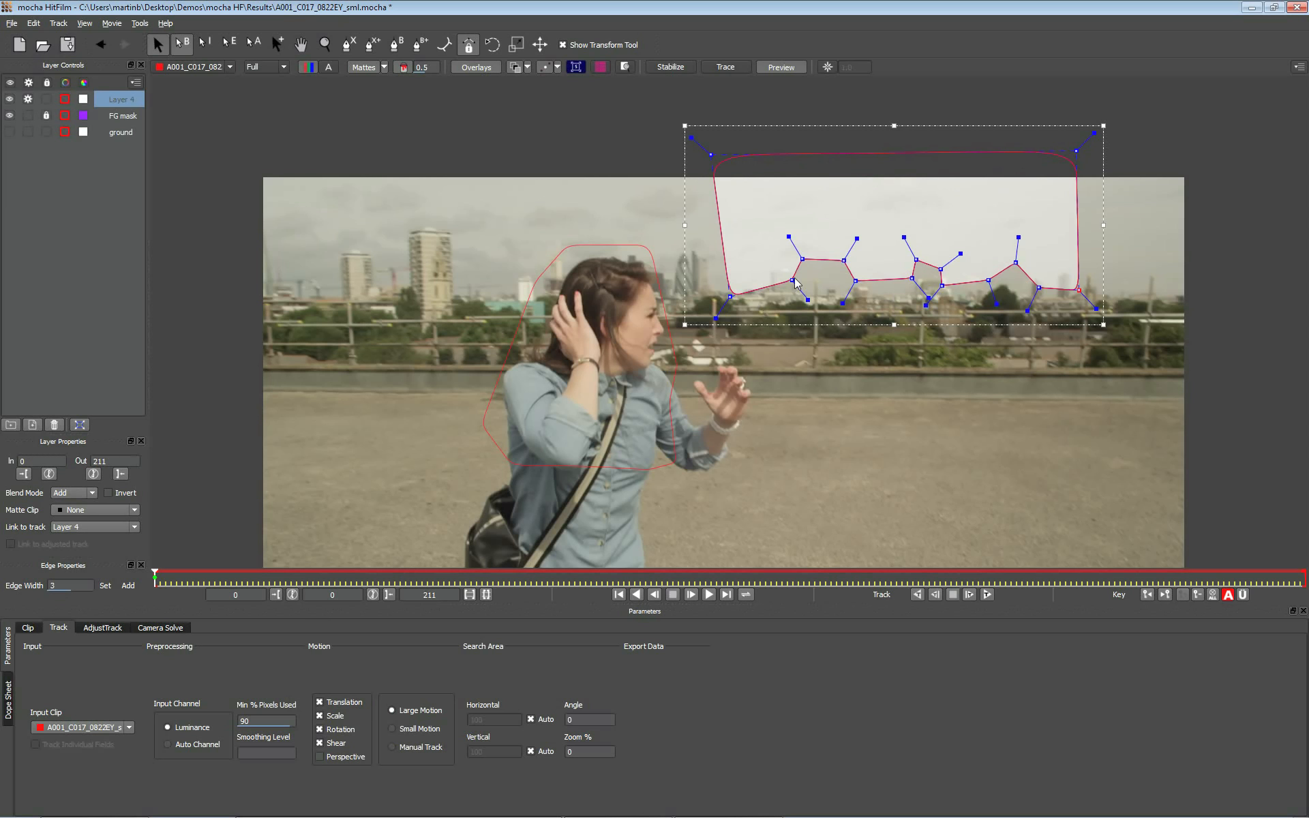
pyautogui.moveTo(792, 279); pyautogui.dragTo(910, 296)
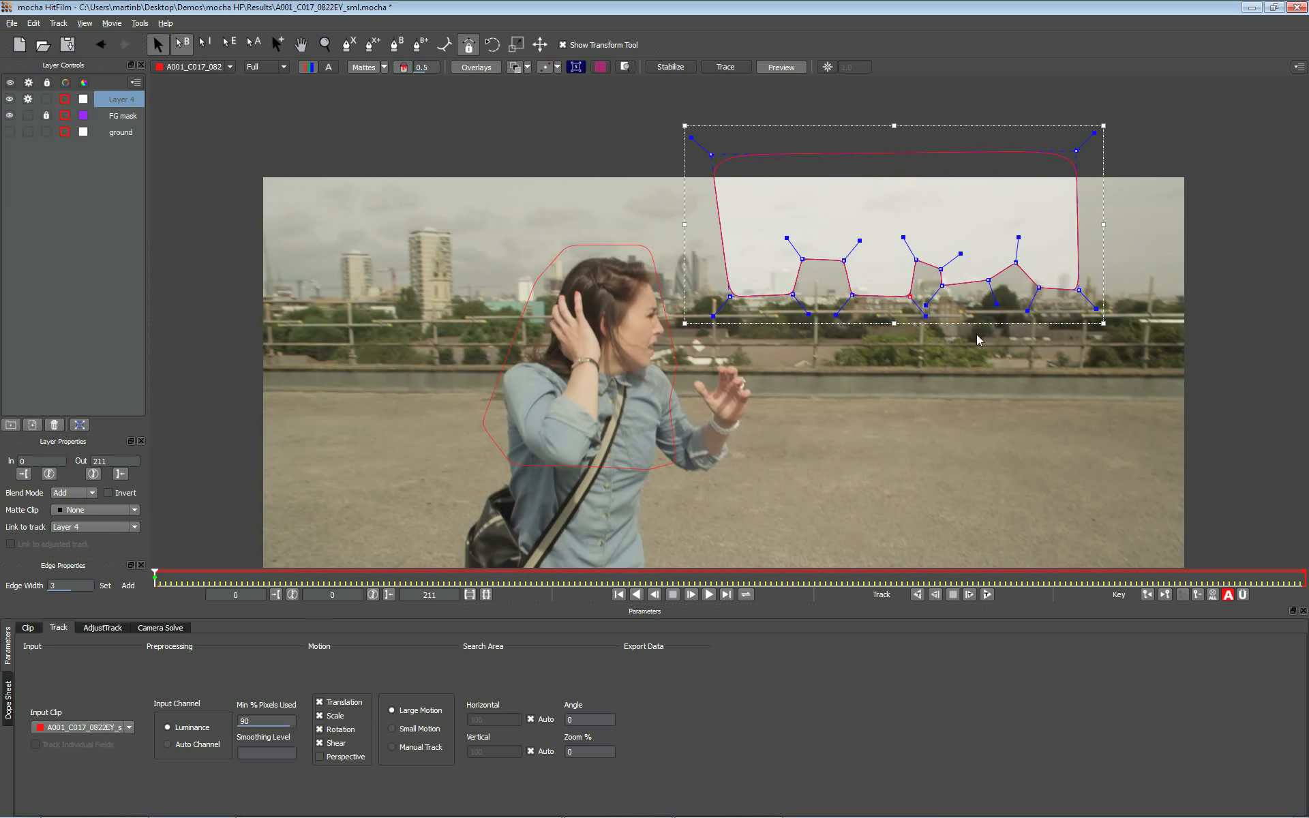
# Show the planar surface and grid overlays and rename Layer 4 as skyline
pyautogui.click(576, 66)
pyautogui.click(600, 66)
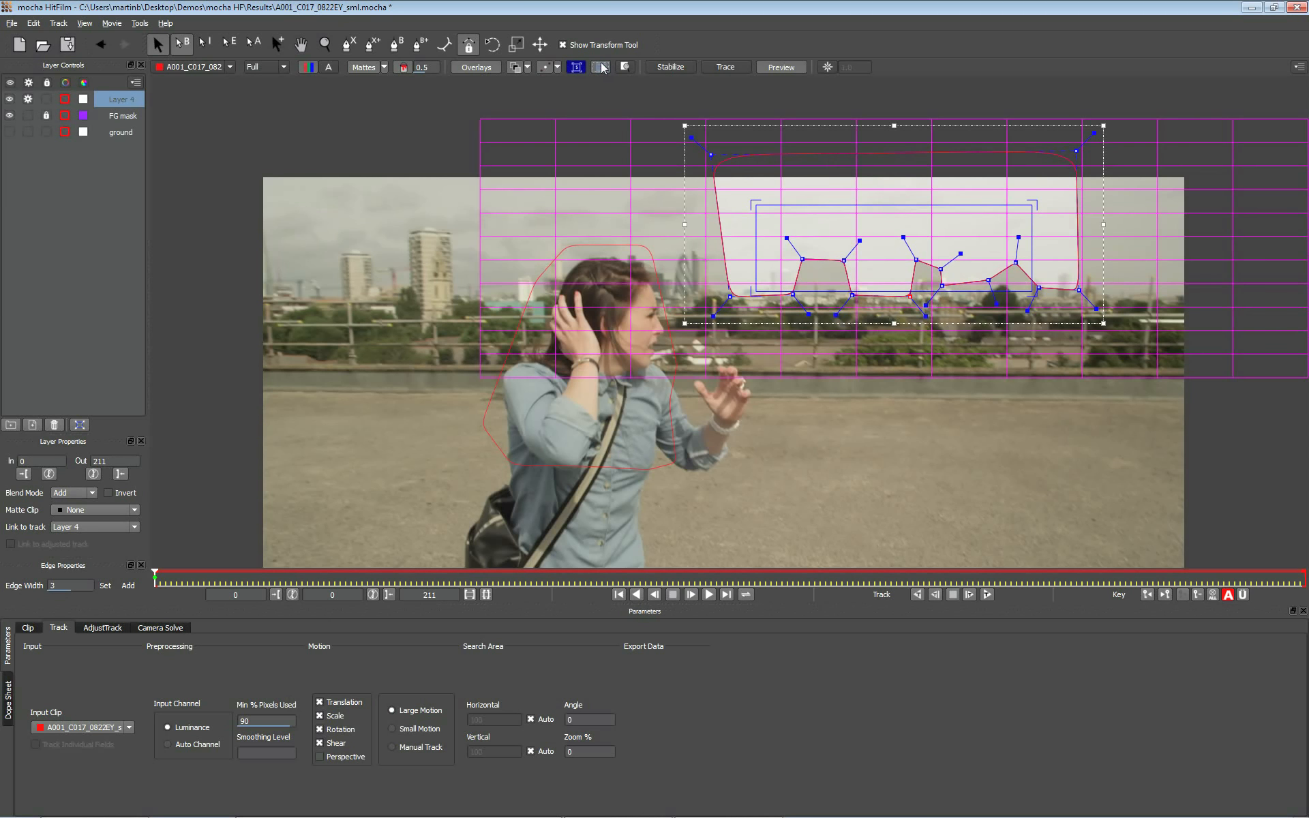
pyautogui.doubleClick(119, 99)
pyautogui.press('Return')
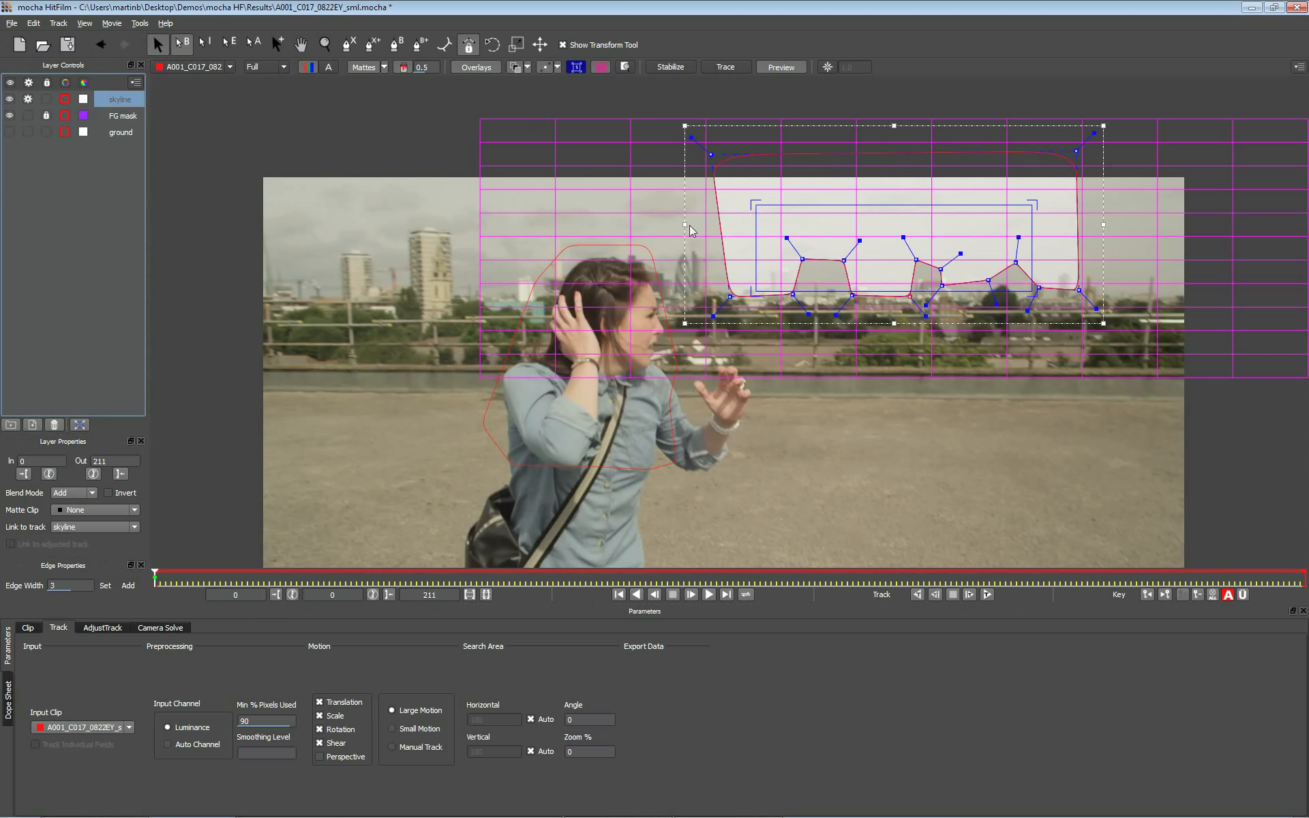
# Widen the skyline spline toward the woman's face and move the skyline layer below the FG mask and ground layers
pyautogui.moveTo(685, 225); pyautogui.dragTo(619, 216)
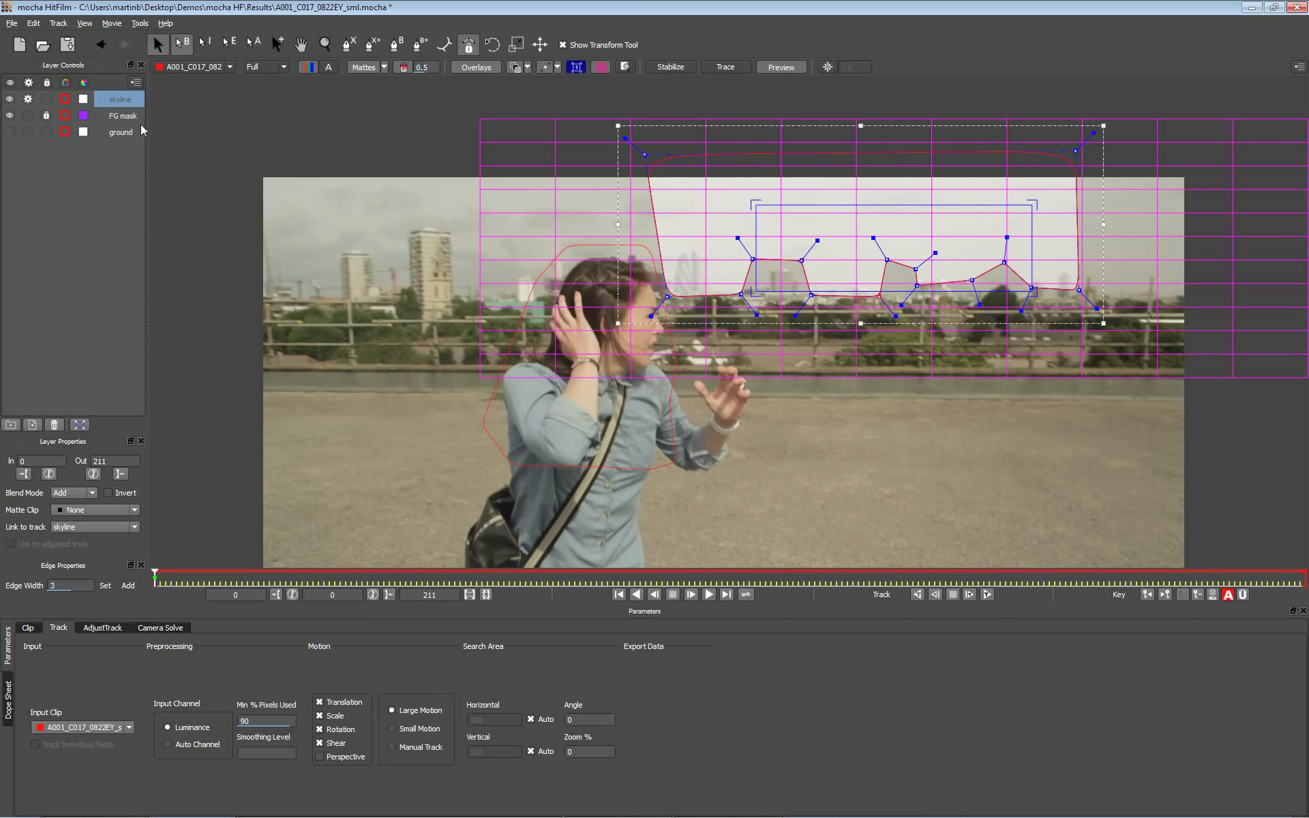
pyautogui.moveTo(114, 100)
pyautogui.mouseDown()
pyautogui.moveTo(110, 126)
pyautogui.moveTo(116, 117)
pyautogui.mouseUp()
pyautogui.click(117, 101)
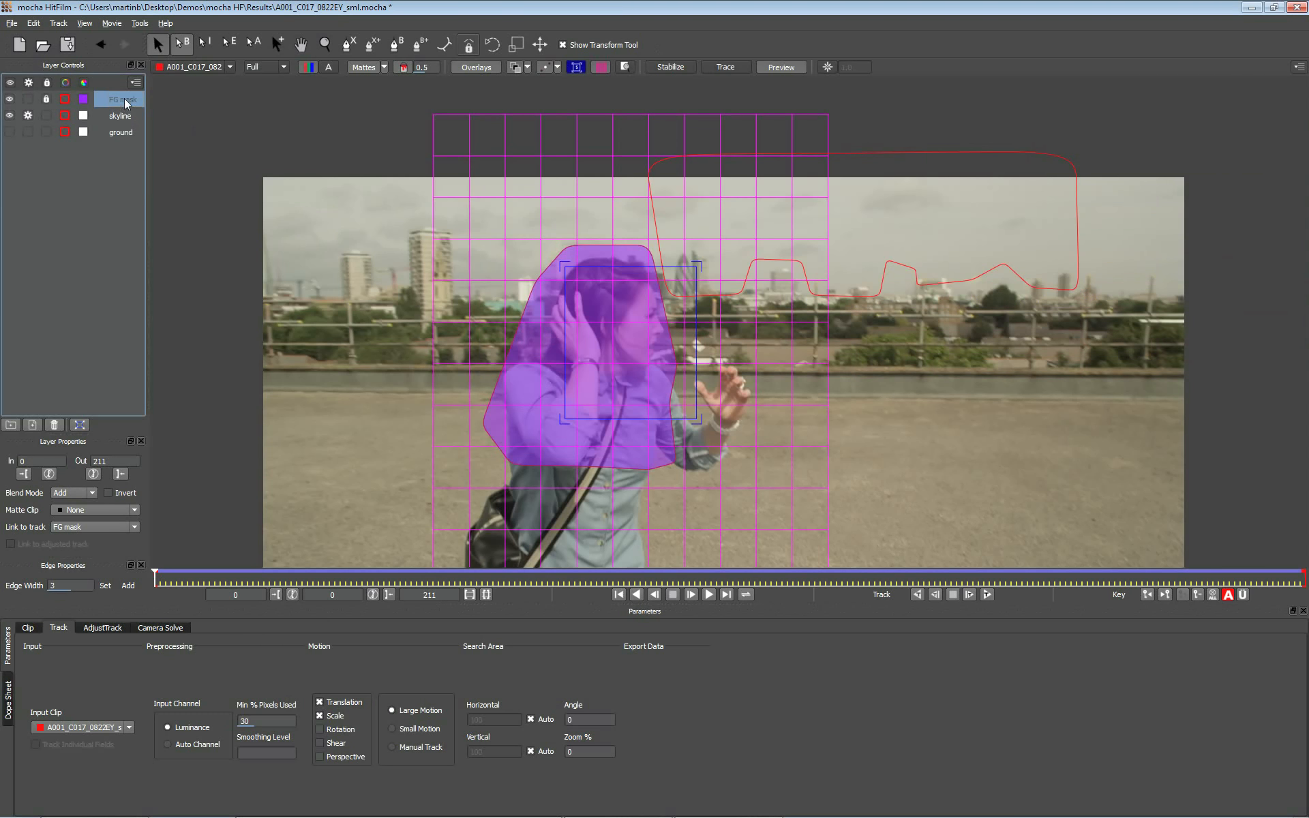
pyautogui.click(120, 133)
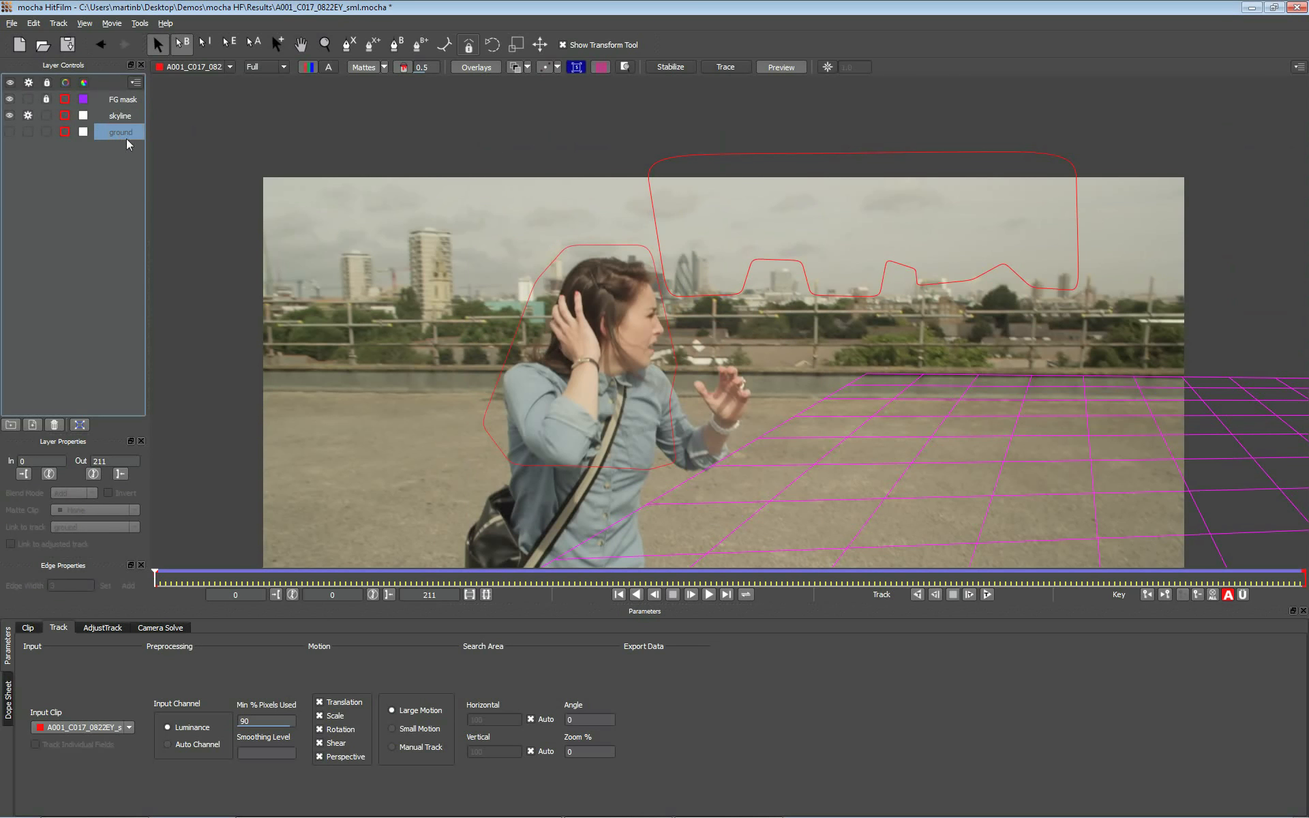
pyautogui.click(100, 166)
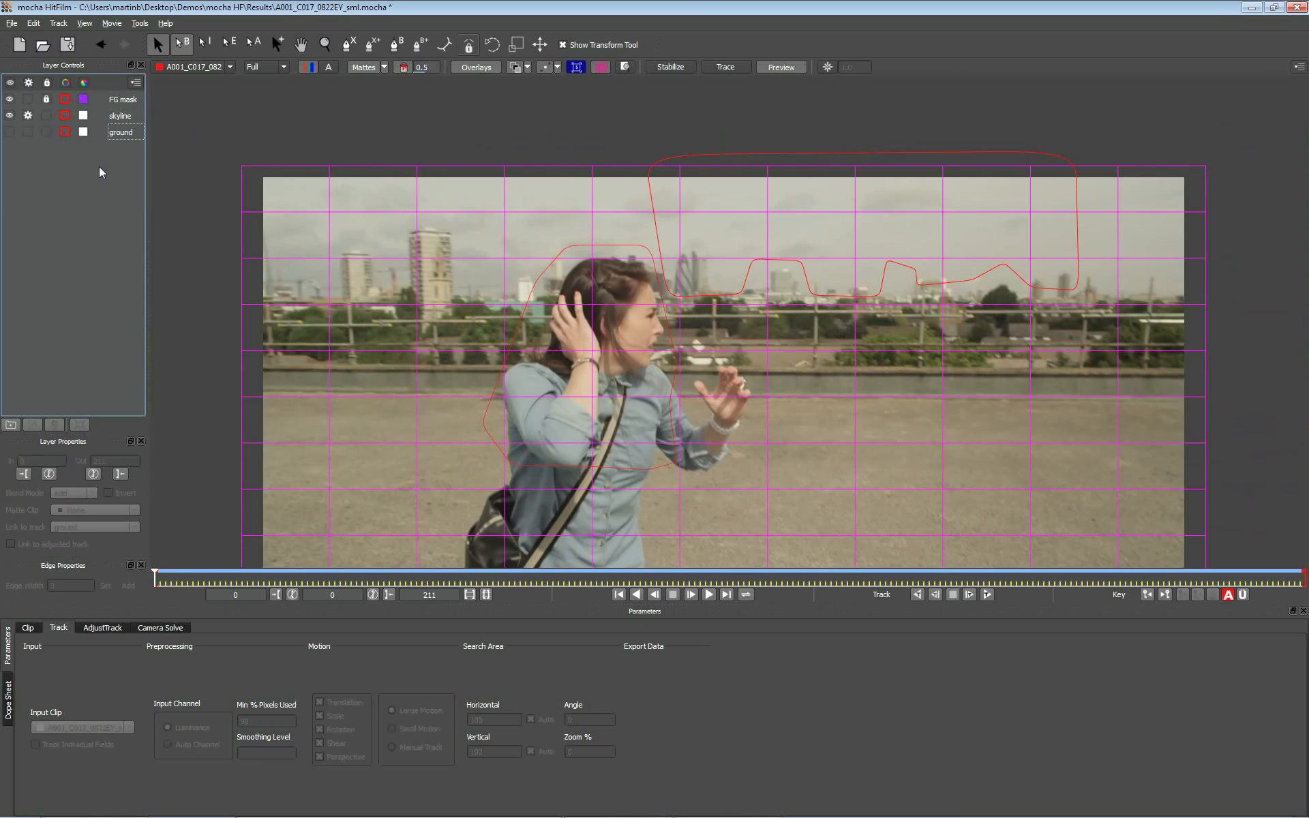
pyautogui.click(120, 116)
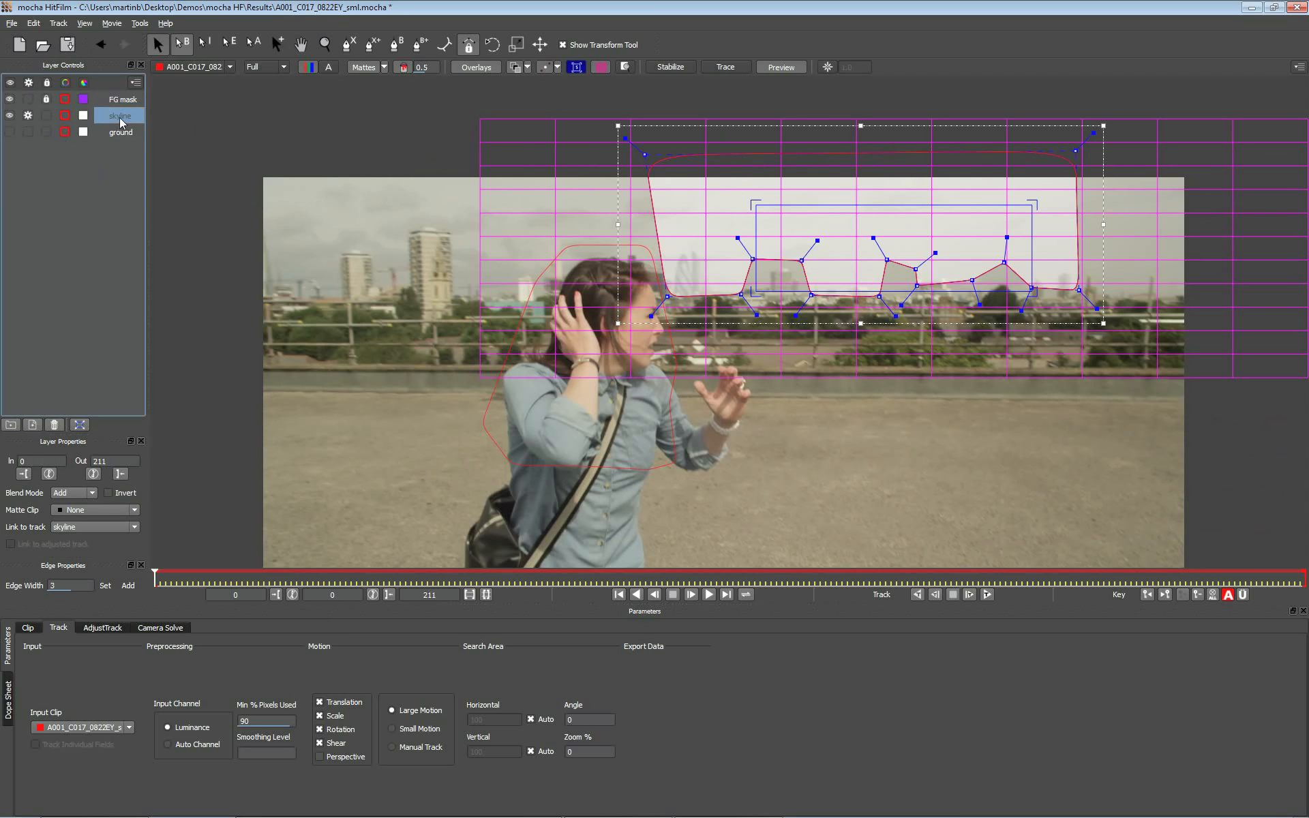
pyautogui.moveTo(120, 117); pyautogui.dragTo(119, 146)
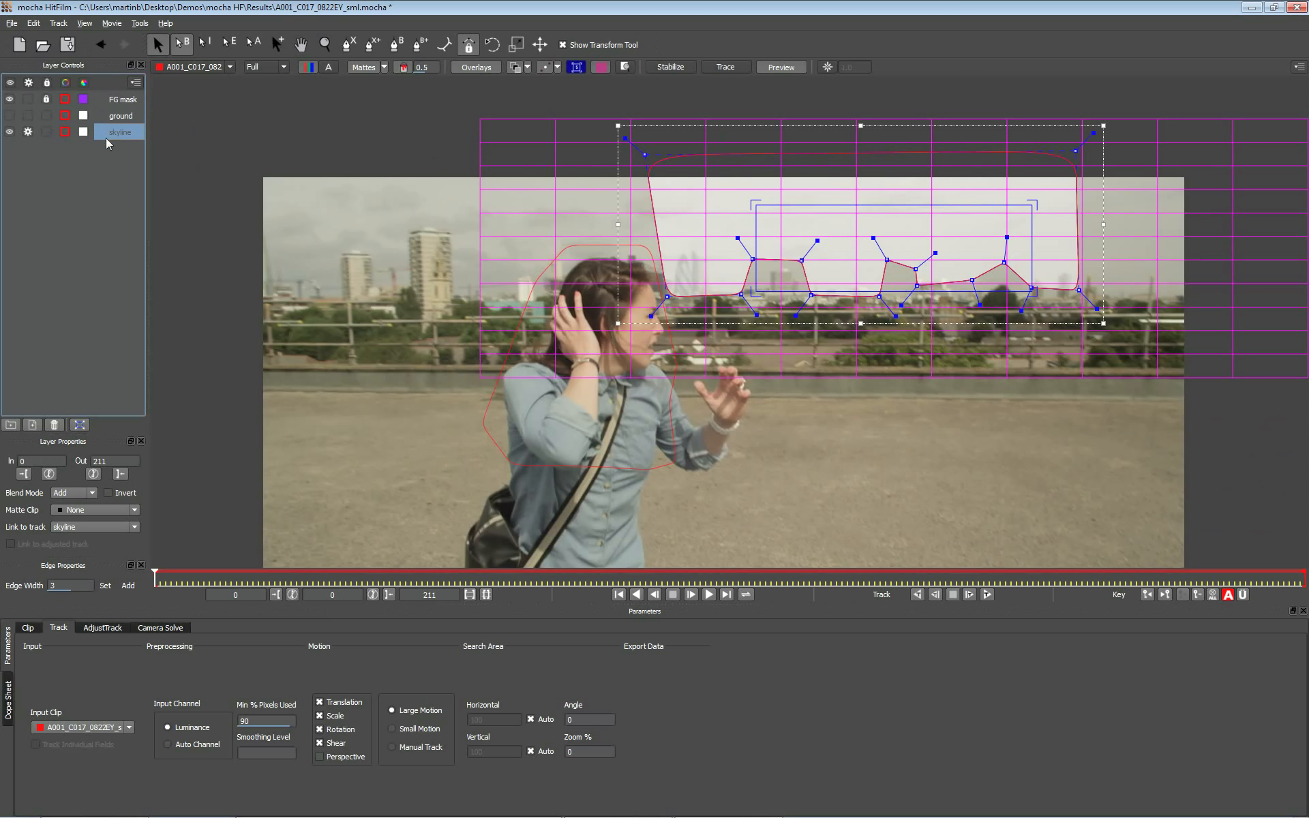
# Check the FG mask matte against the skyline layer by scrubbing from frame 0 to frame 22 and back
pyautogui.click(120, 101)
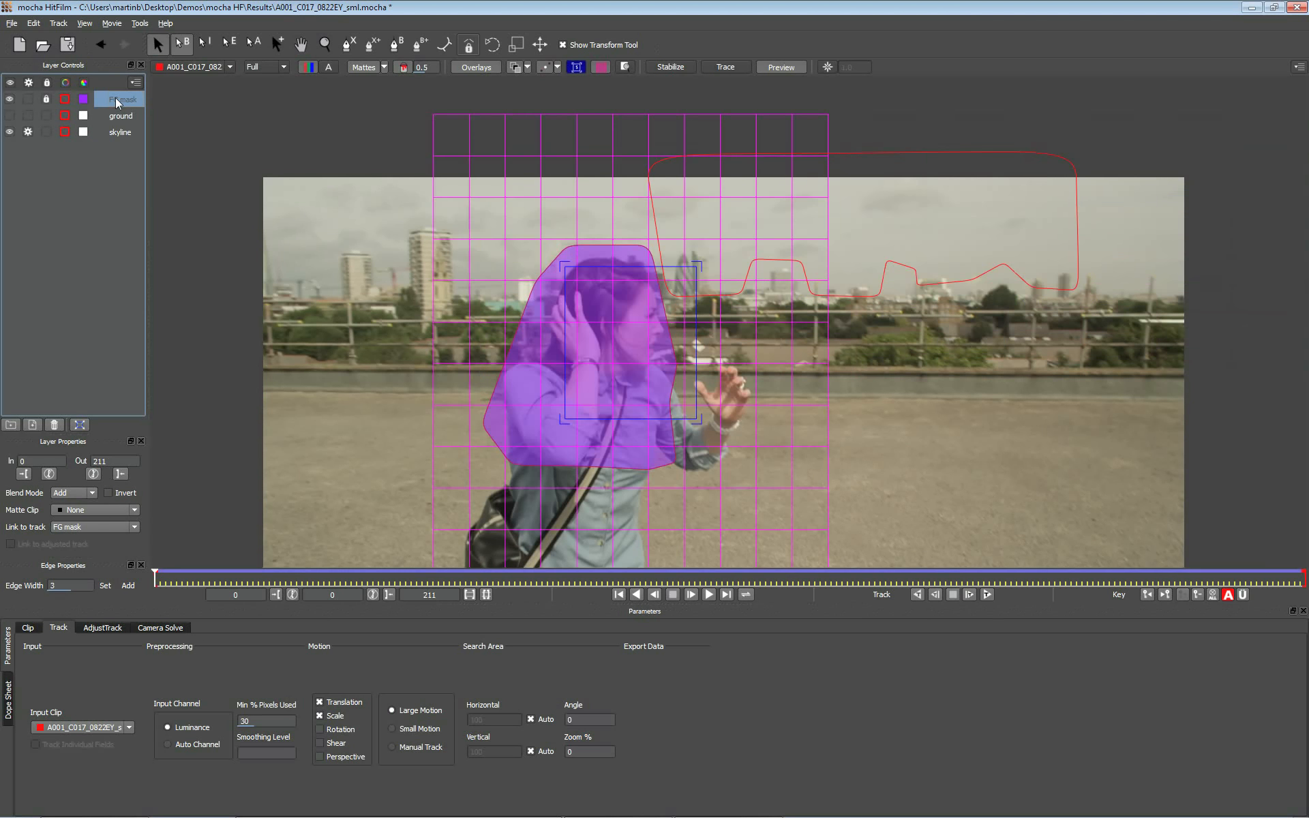
pyautogui.click(384, 67)
pyautogui.click(385, 108)
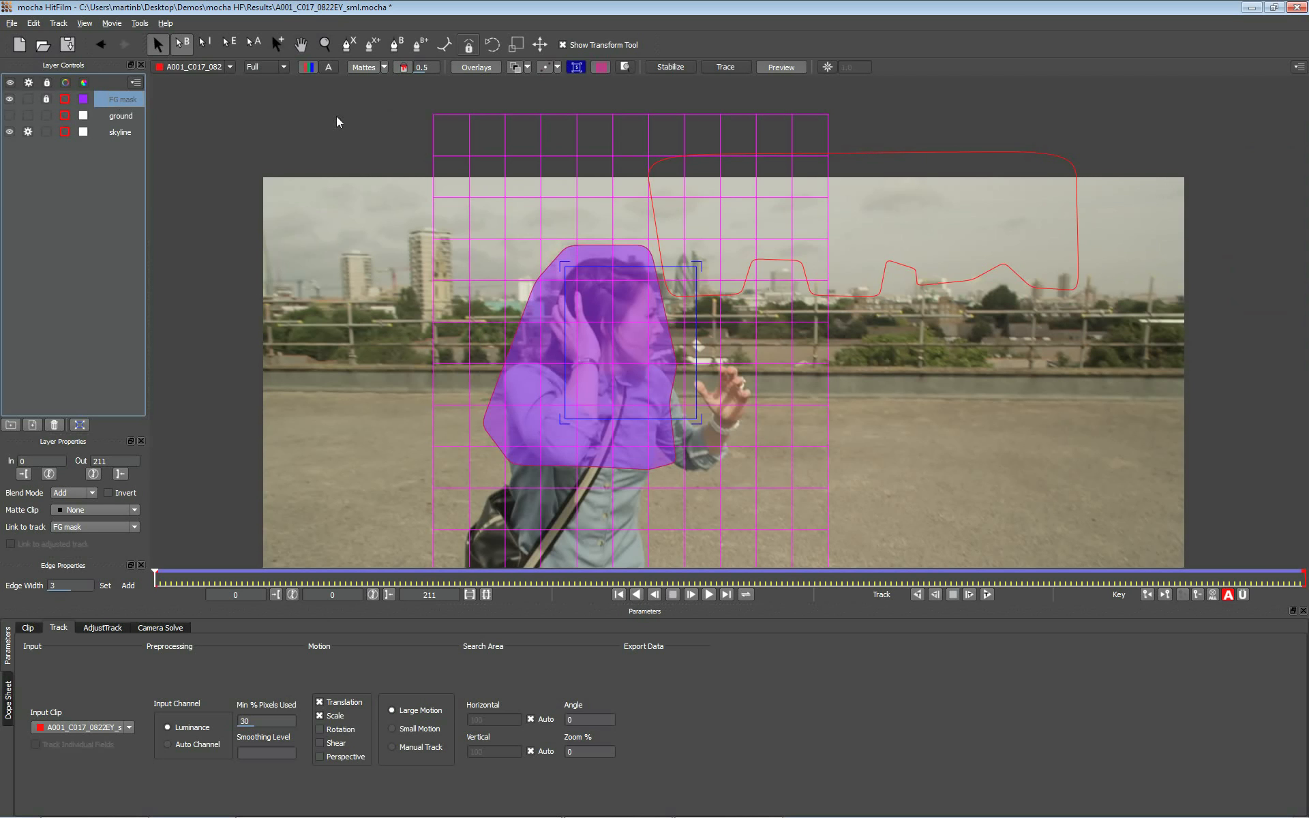
pyautogui.click(121, 132)
pyautogui.click(158, 578)
pyautogui.moveTo(157, 579); pyautogui.dragTo(270, 582)
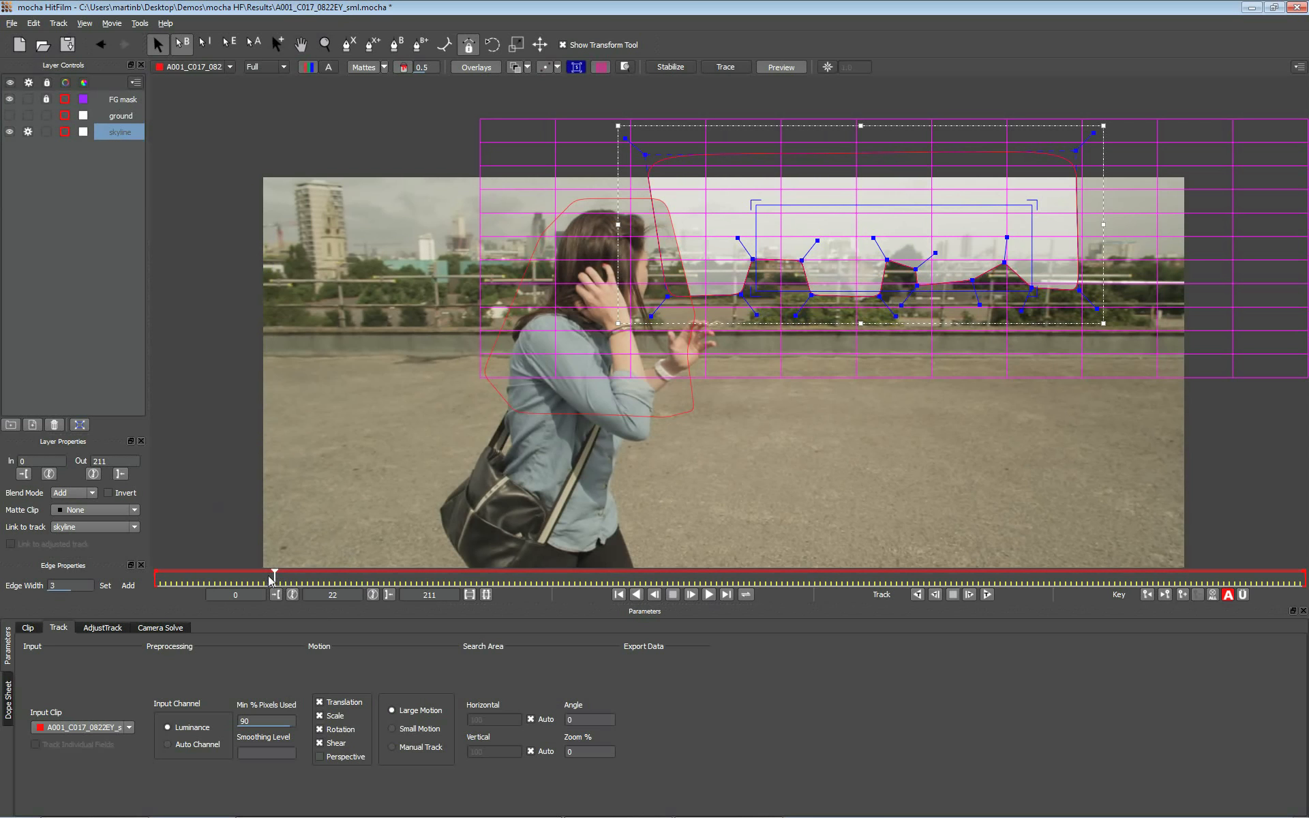
pyautogui.moveTo(274, 577); pyautogui.dragTo(107, 549)
# Include Perspective in the skyline layer's motion, track it forward through the clip and review the track with the stabilized view
pyautogui.click(349, 757)
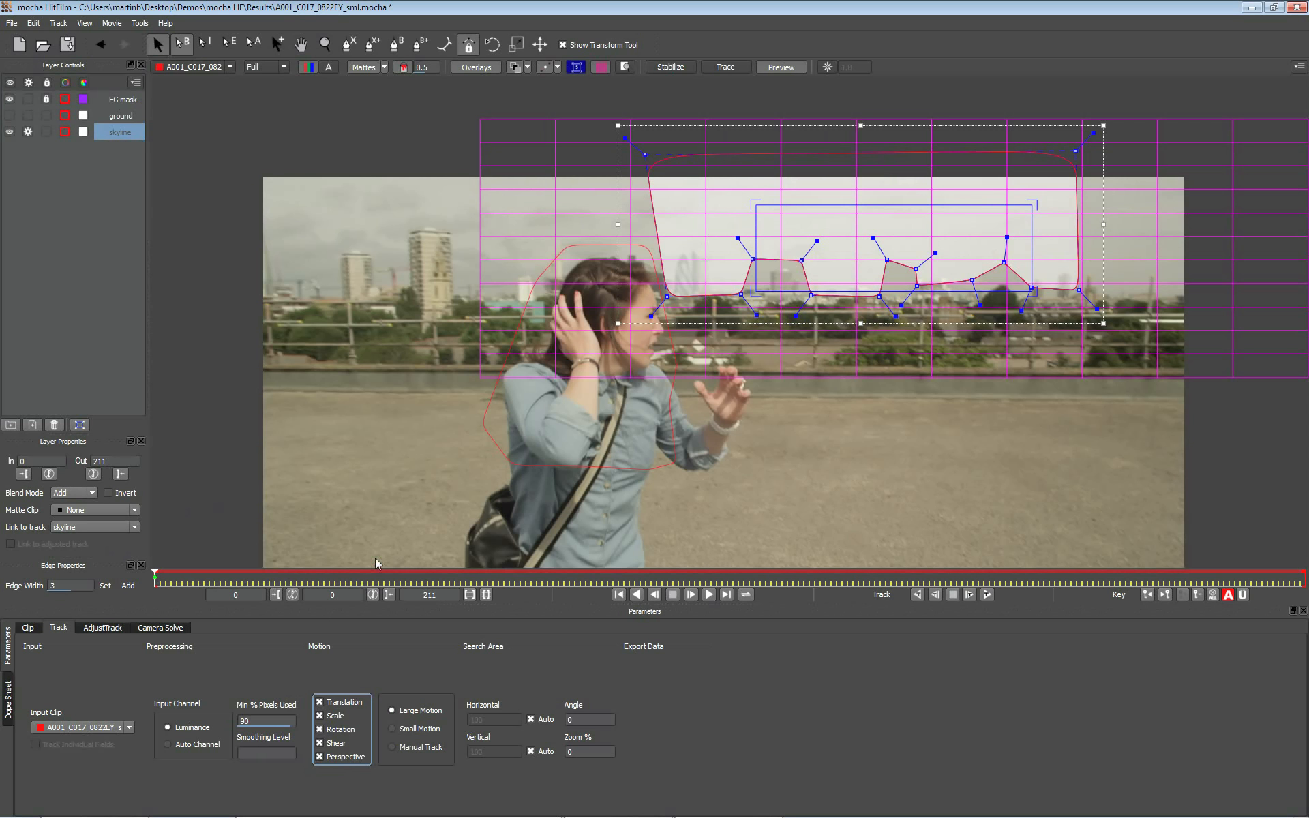
pyautogui.click(986, 594)
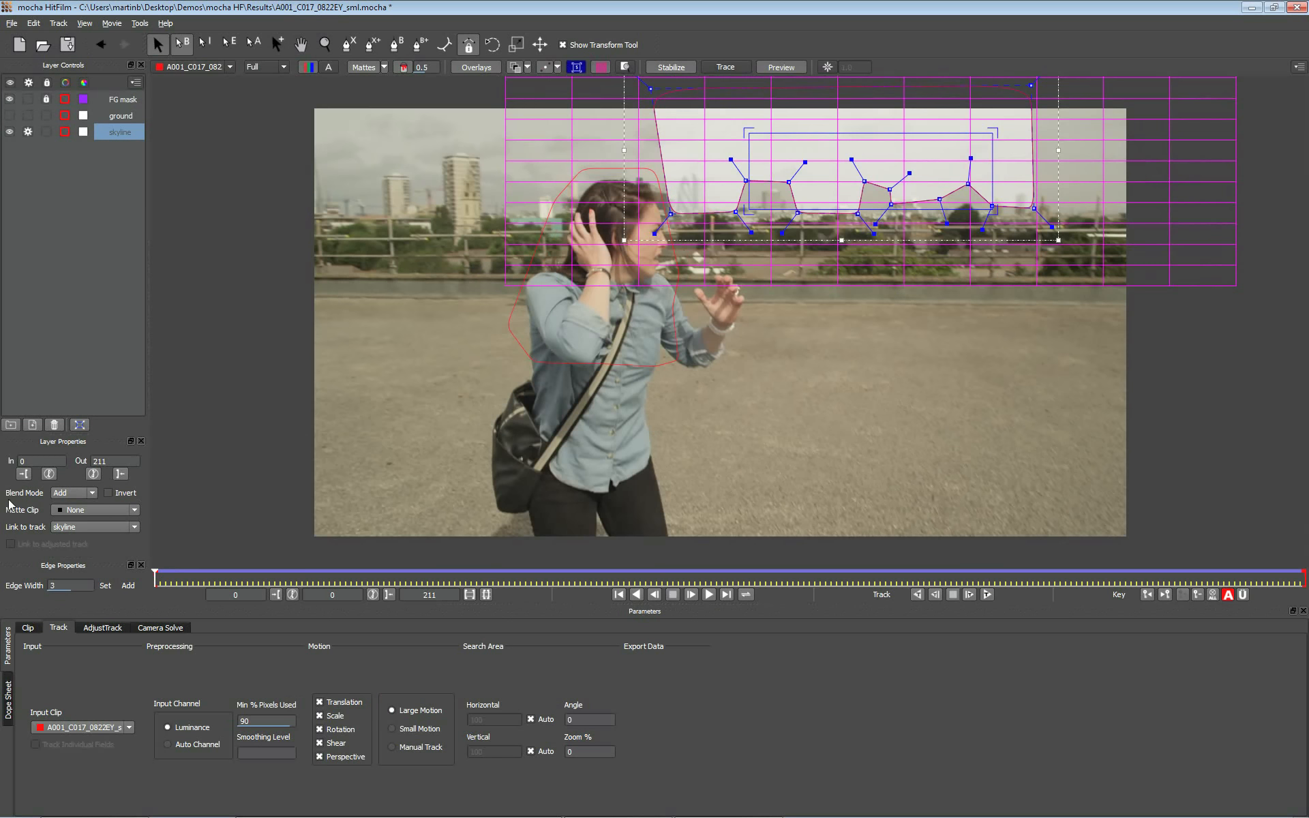
pyautogui.click(656, 69)
pyautogui.moveTo(157, 576); pyautogui.dragTo(73, 443)
# Make the ground layer visible and select the ground and skyline layers together
pyautogui.click(121, 118)
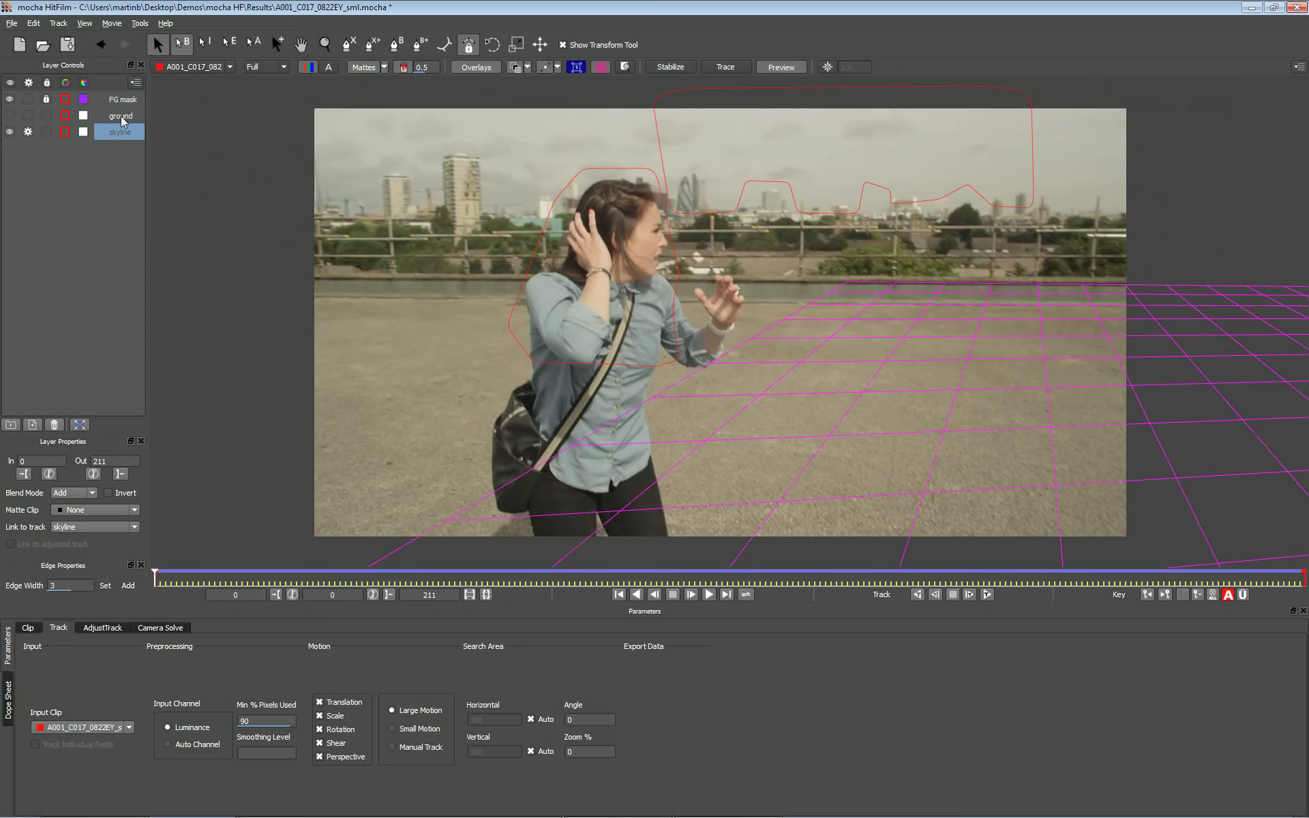
pyautogui.click(9, 115)
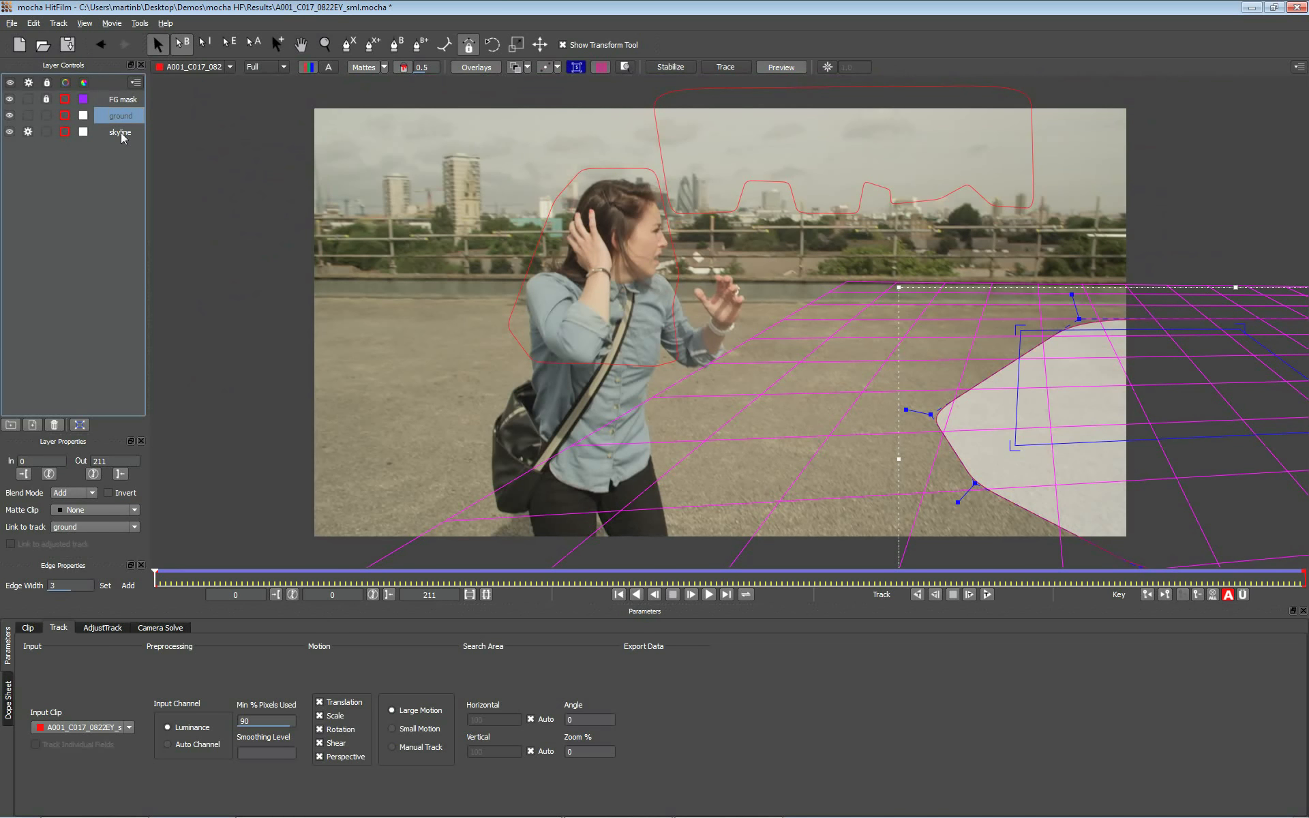
pyautogui.click(902, 203)
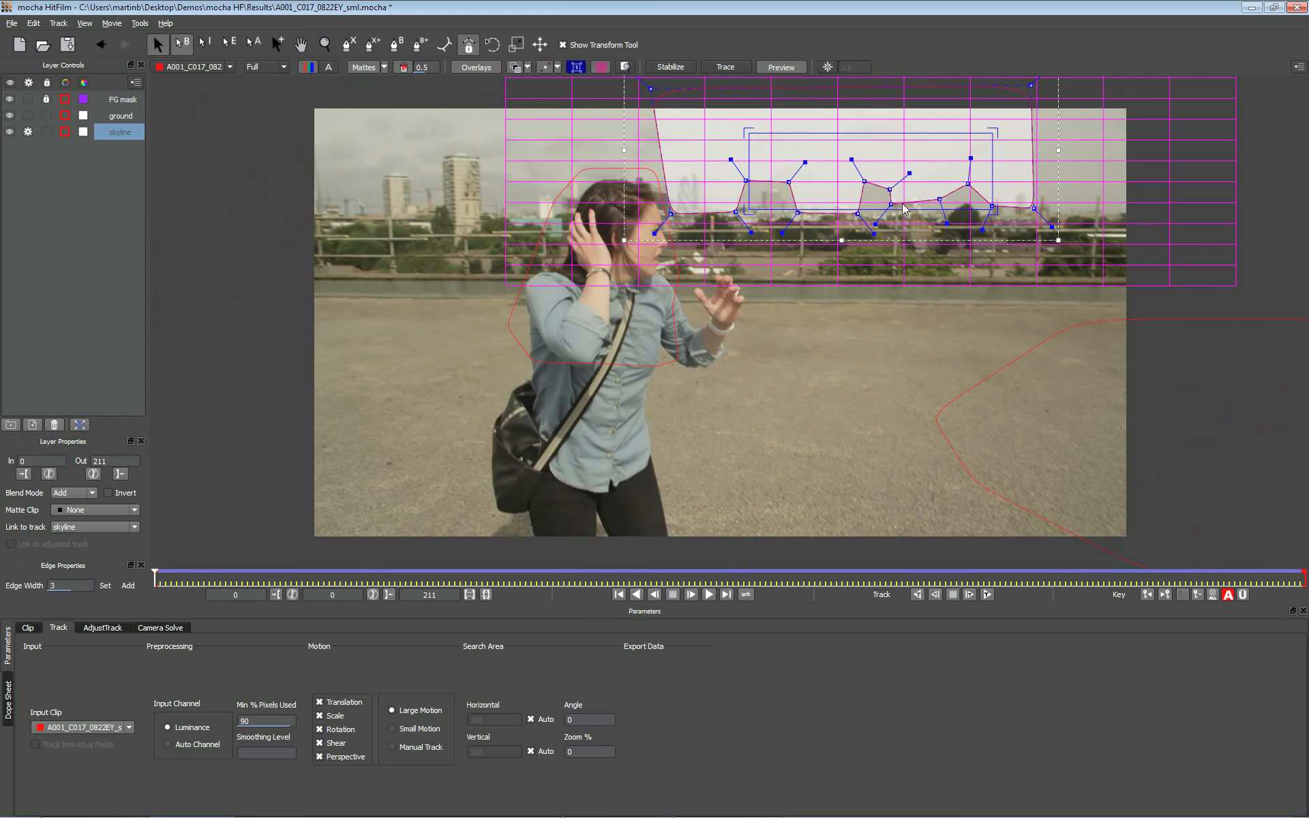
pyautogui.click(1027, 359)
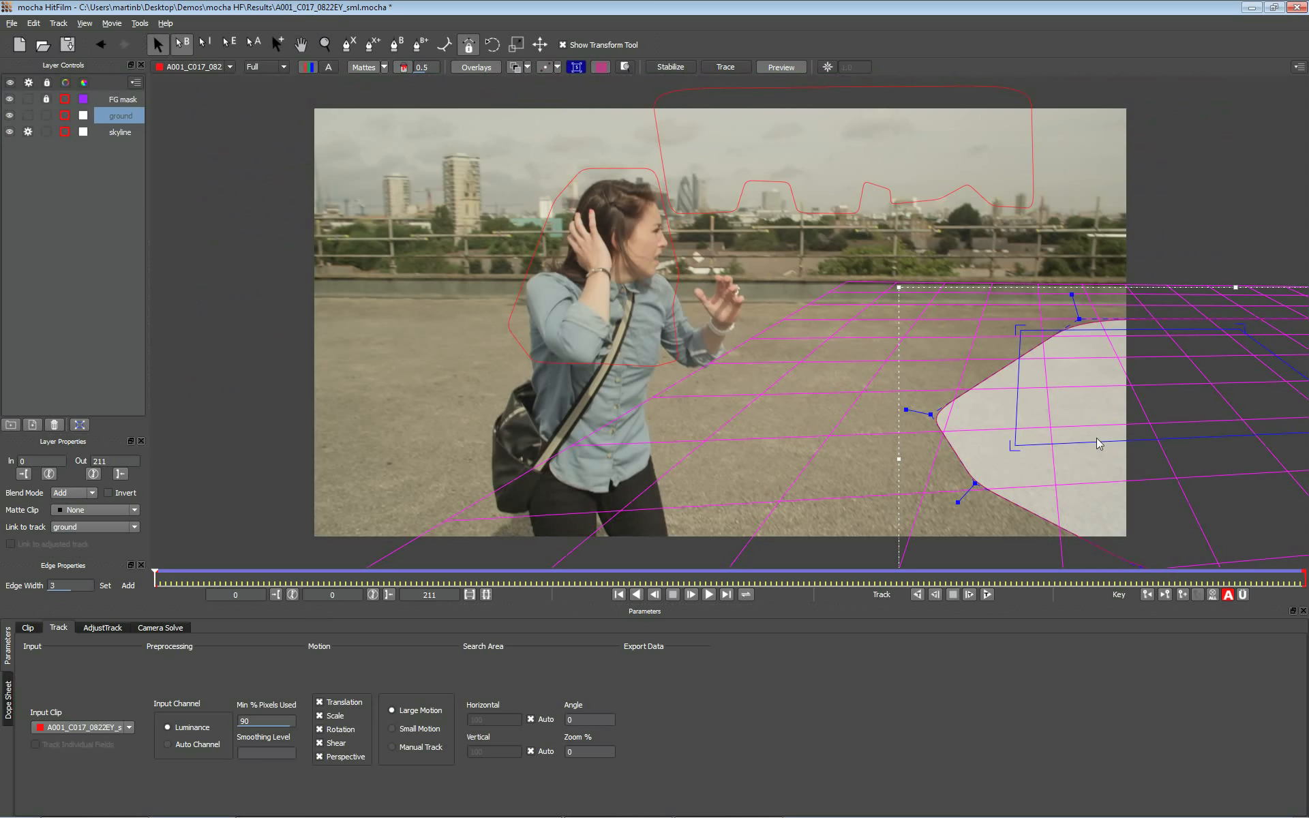
pyautogui.keyDown('shift'); pyautogui.click(953, 88); pyautogui.keyUp('shift')
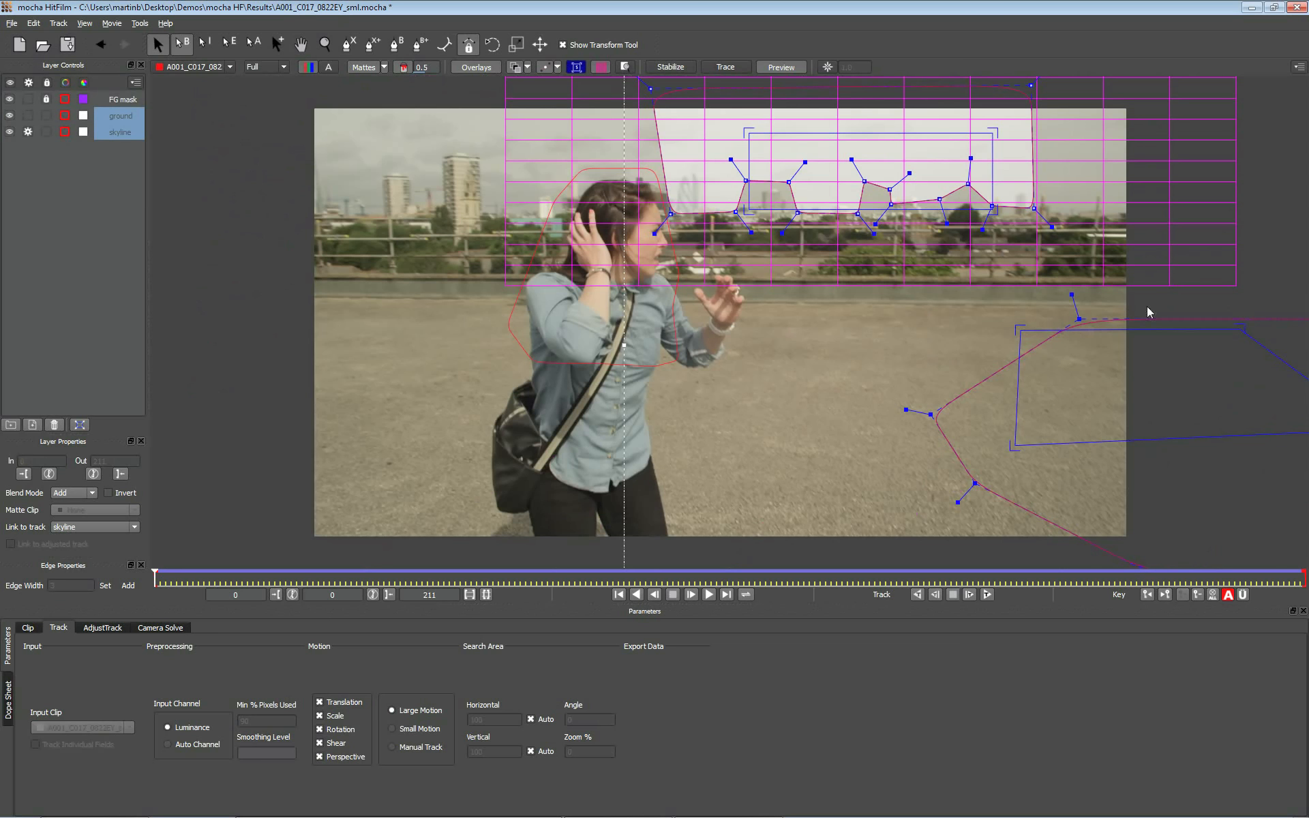
# Solve the camera from the selected layers using Large Parallax Change with the Zooming option enabled
pyautogui.click(177, 629)
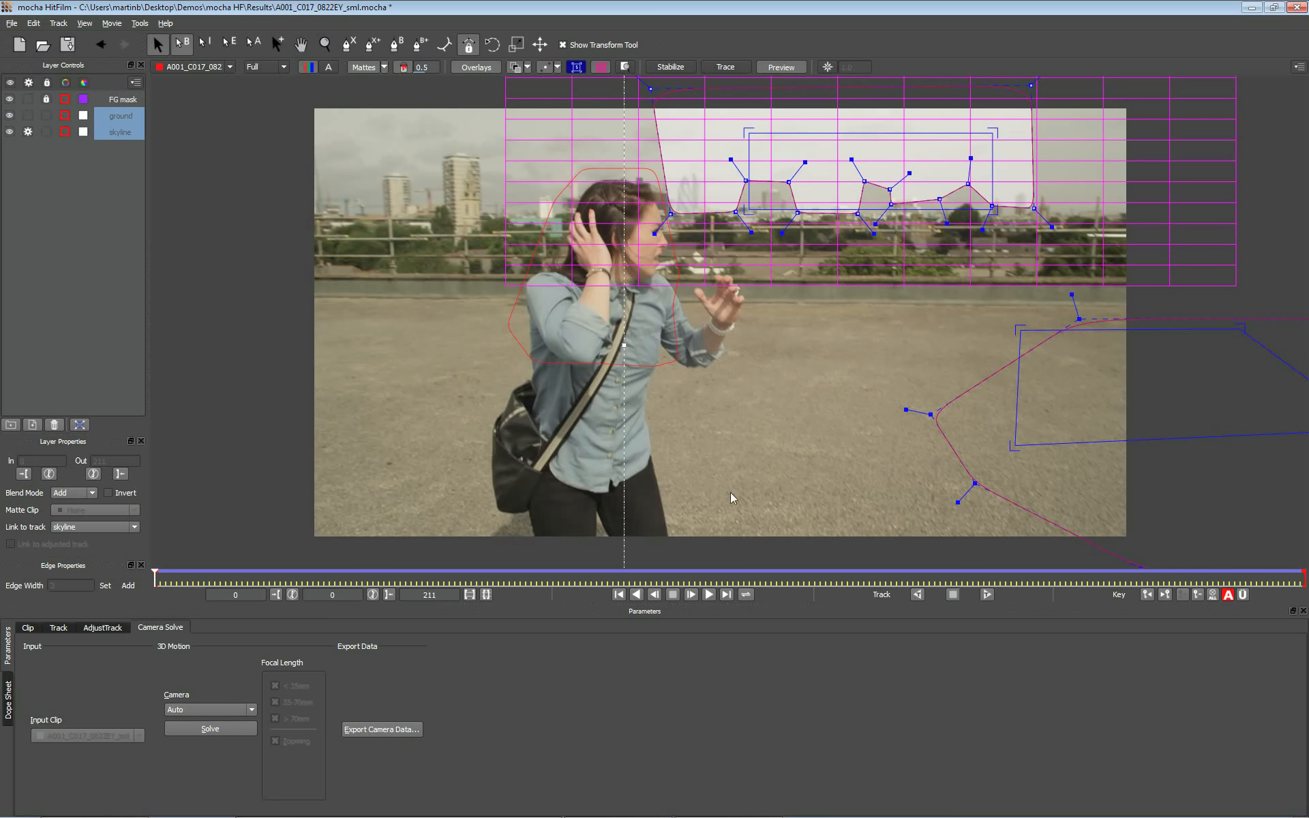
pyautogui.click(244, 712)
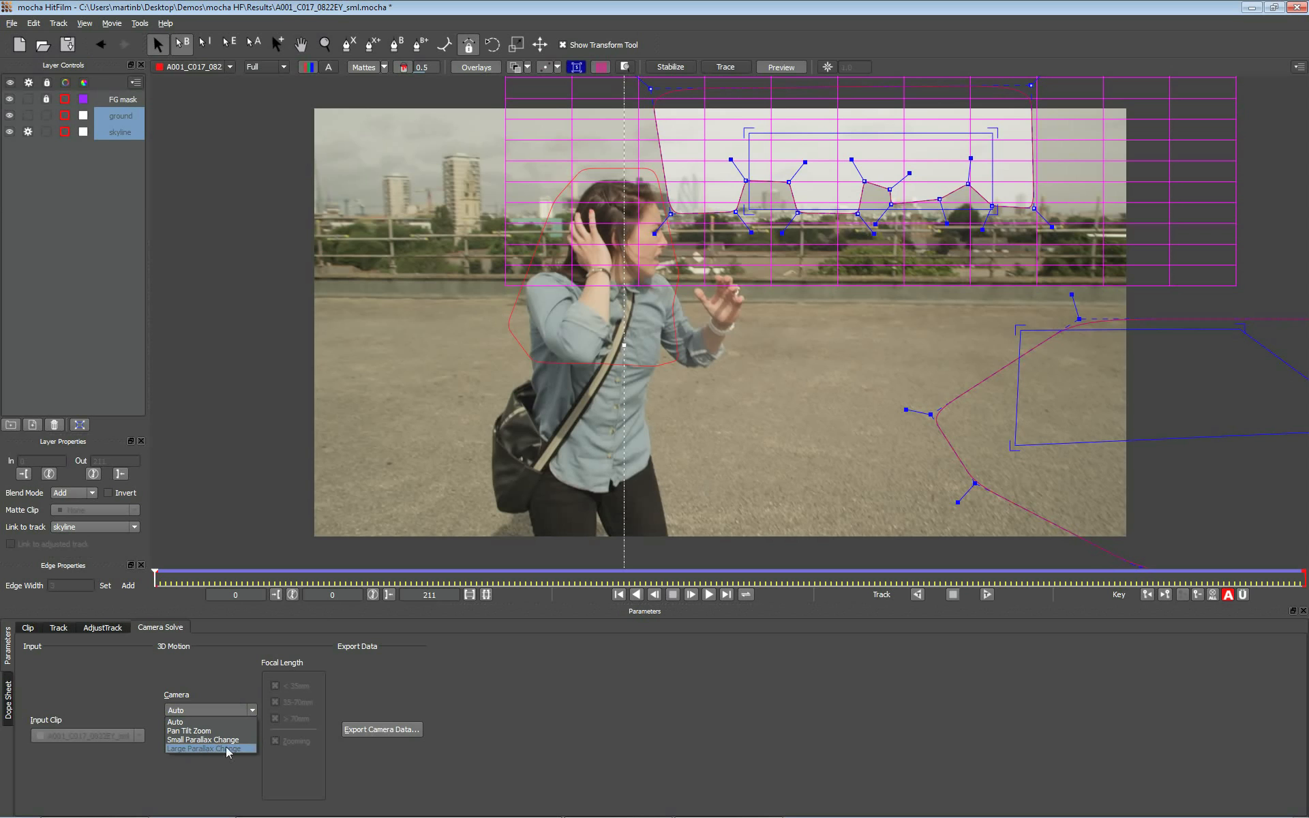
pyautogui.click(213, 748)
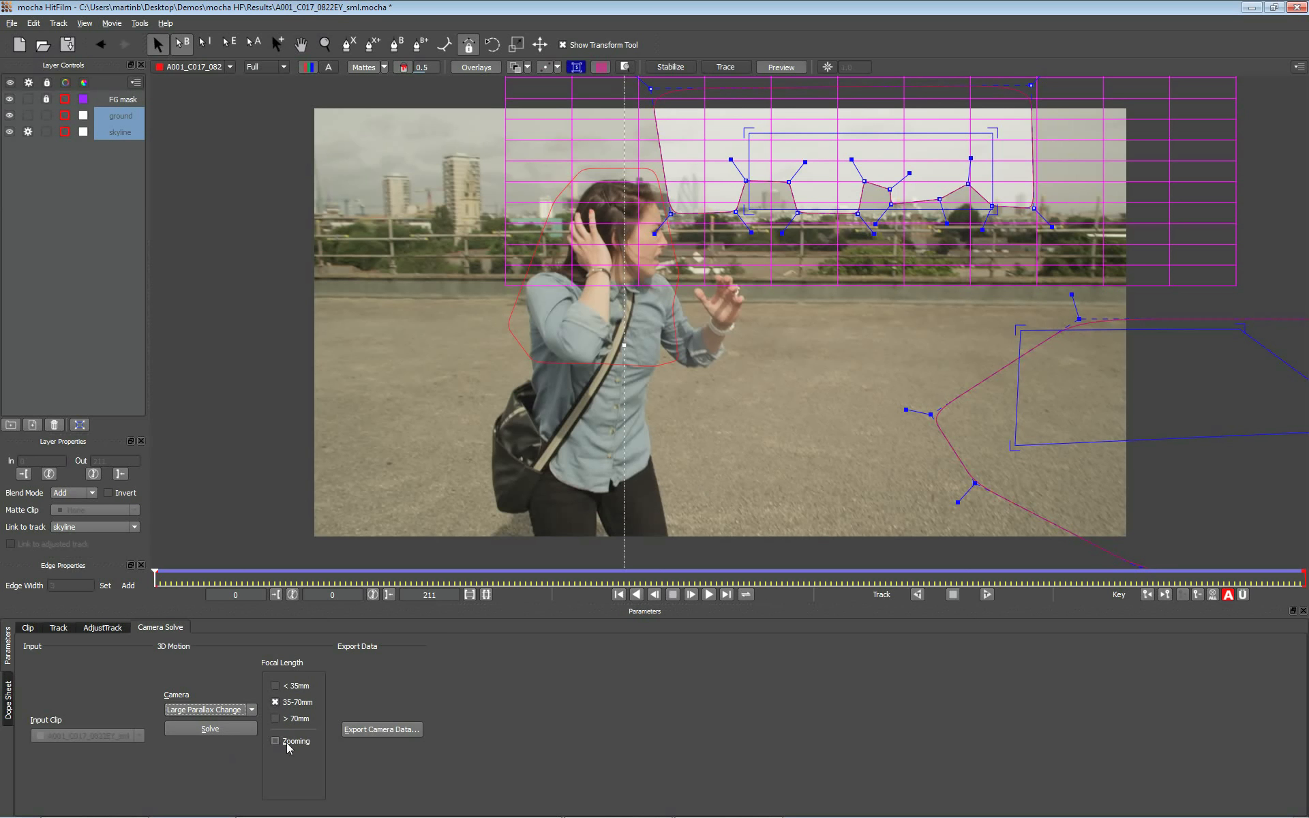
pyautogui.click(306, 744)
pyautogui.click(227, 730)
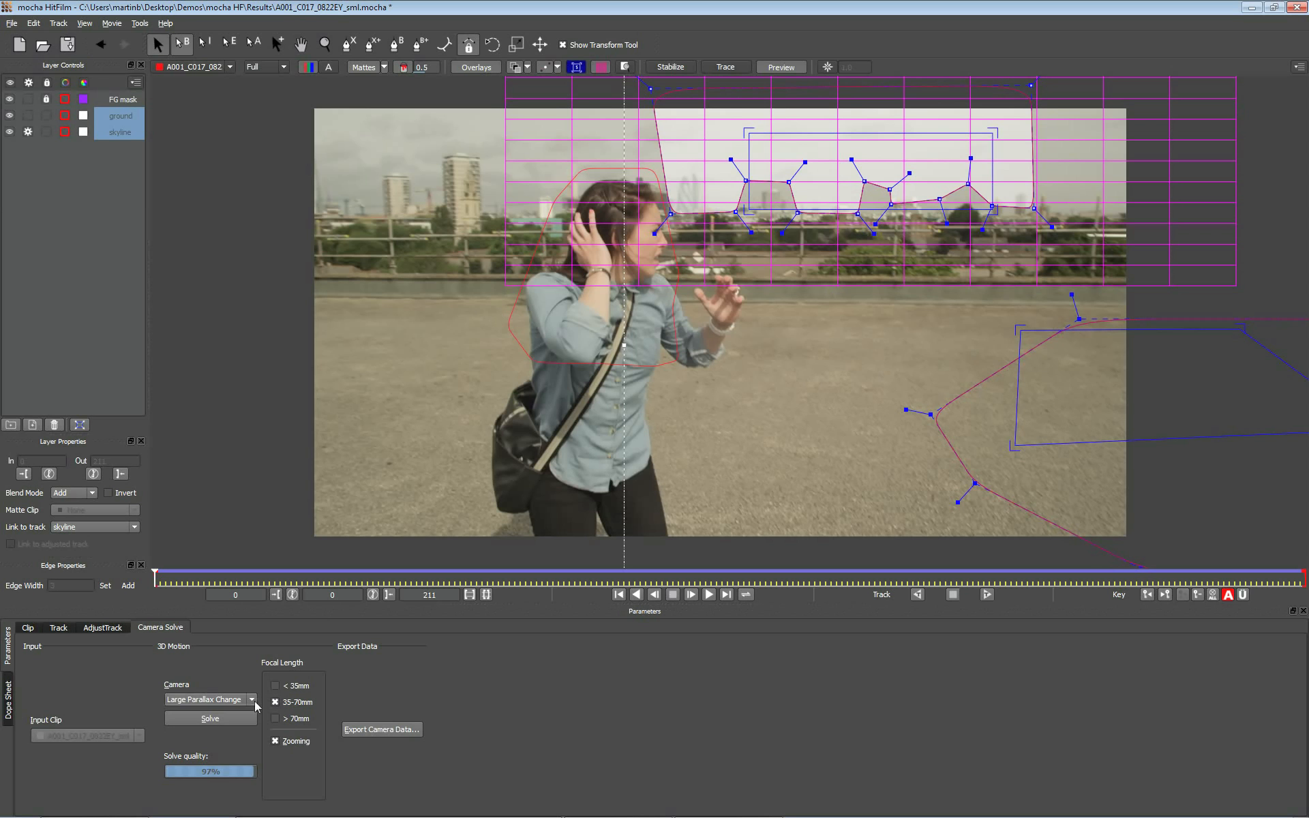
# Export the camera solve as a HitFilm Composite Shot, overwriting rooftop_demo.hfcs in the mocha HF folder
pyautogui.click(395, 729)
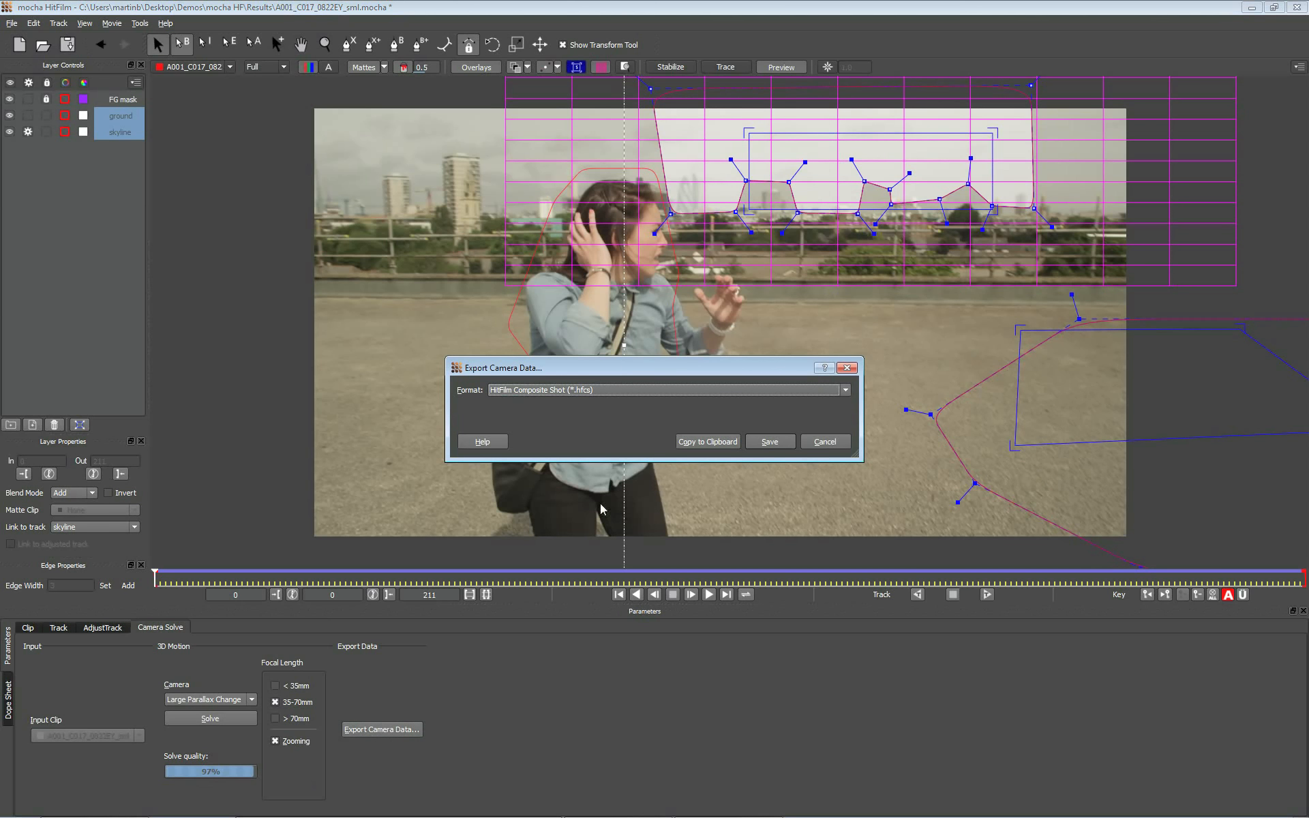
pyautogui.click(779, 444)
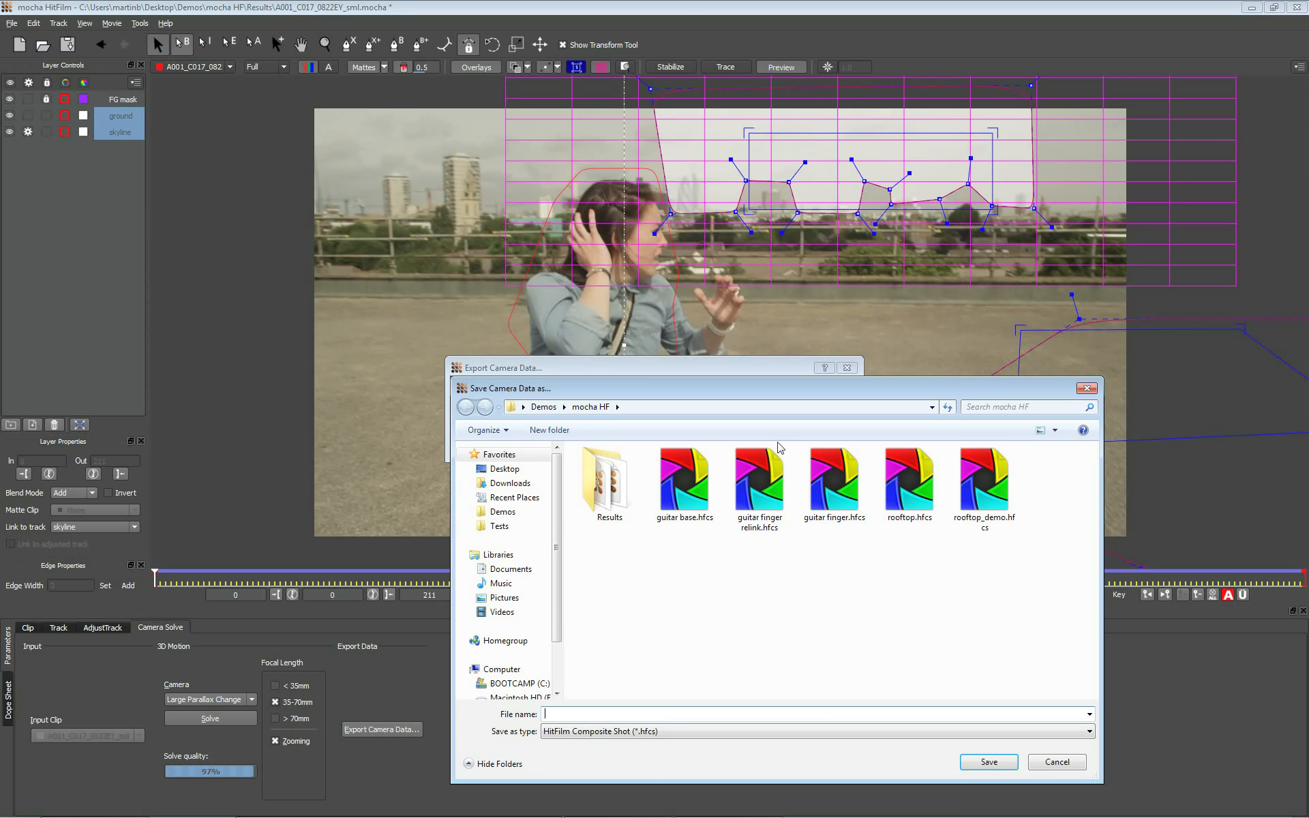
pyautogui.click(970, 522)
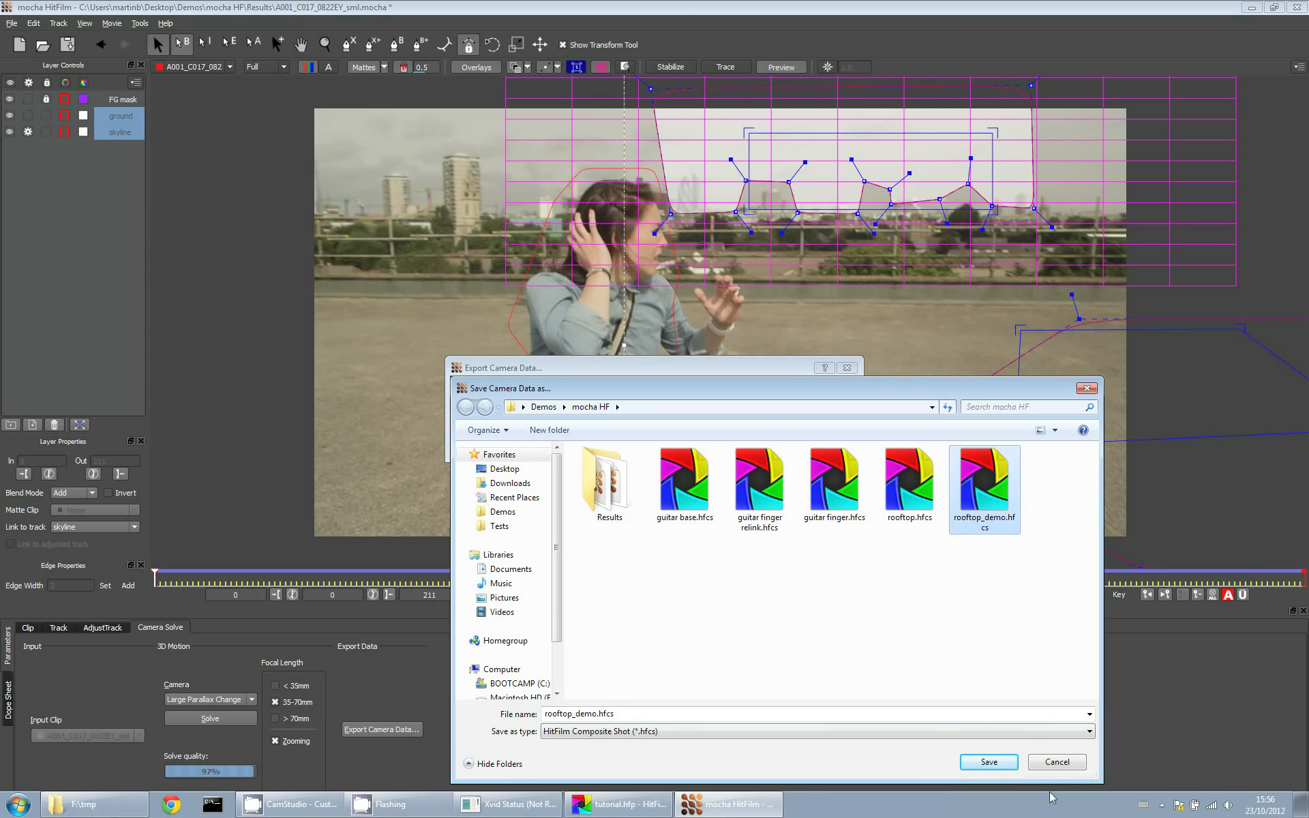
pyautogui.click(992, 763)
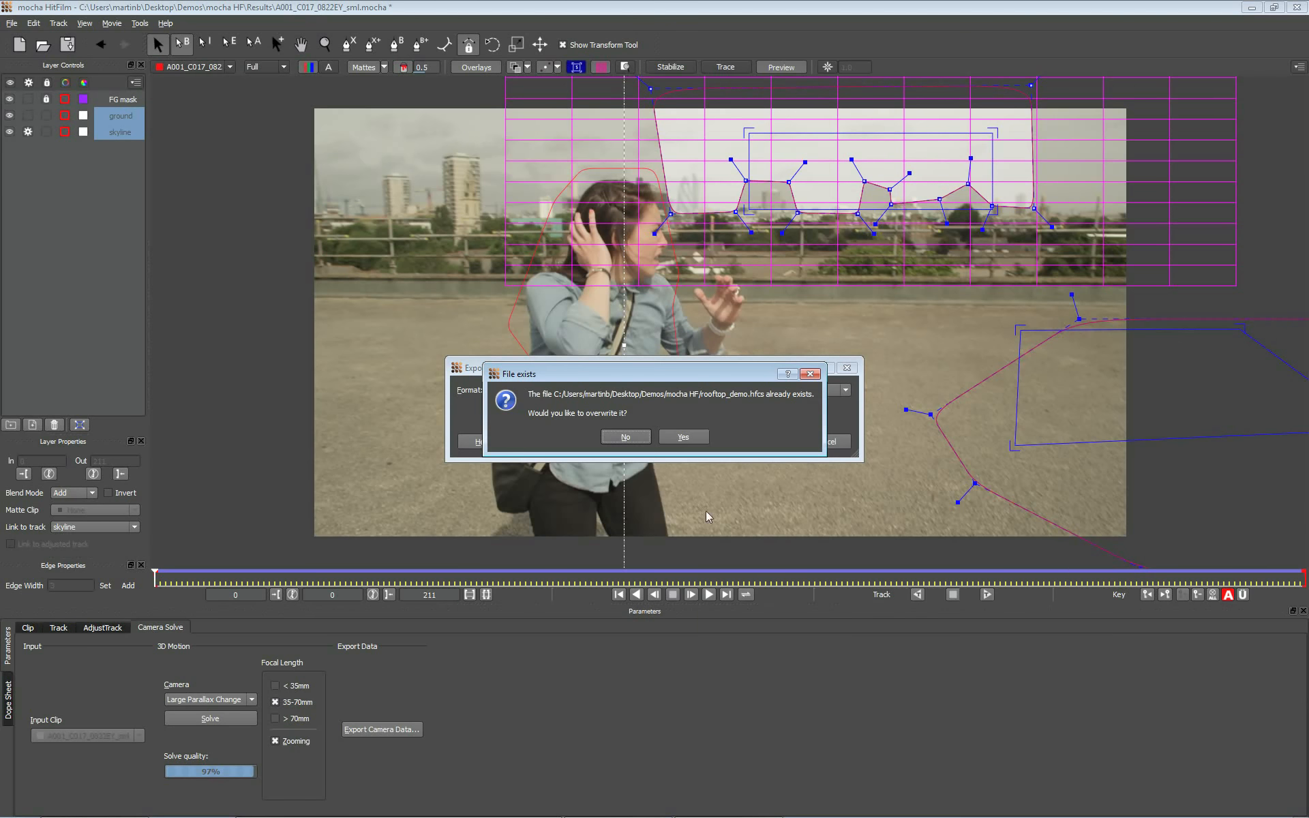
pyautogui.click(685, 437)
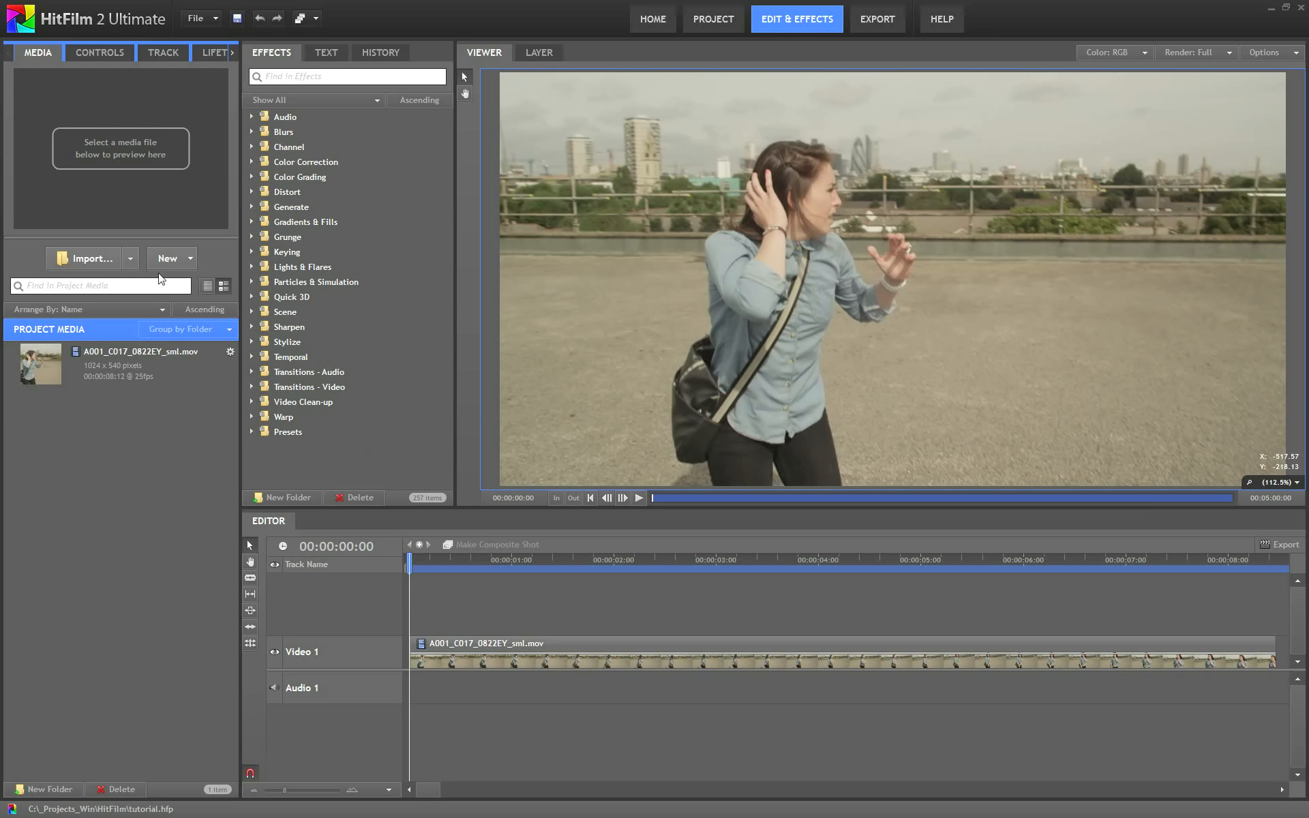
# Switch to HitFilm 2 Ultimate and import the rooftop_demo.hfcs composite shot into the project
pyautogui.click(131, 258)
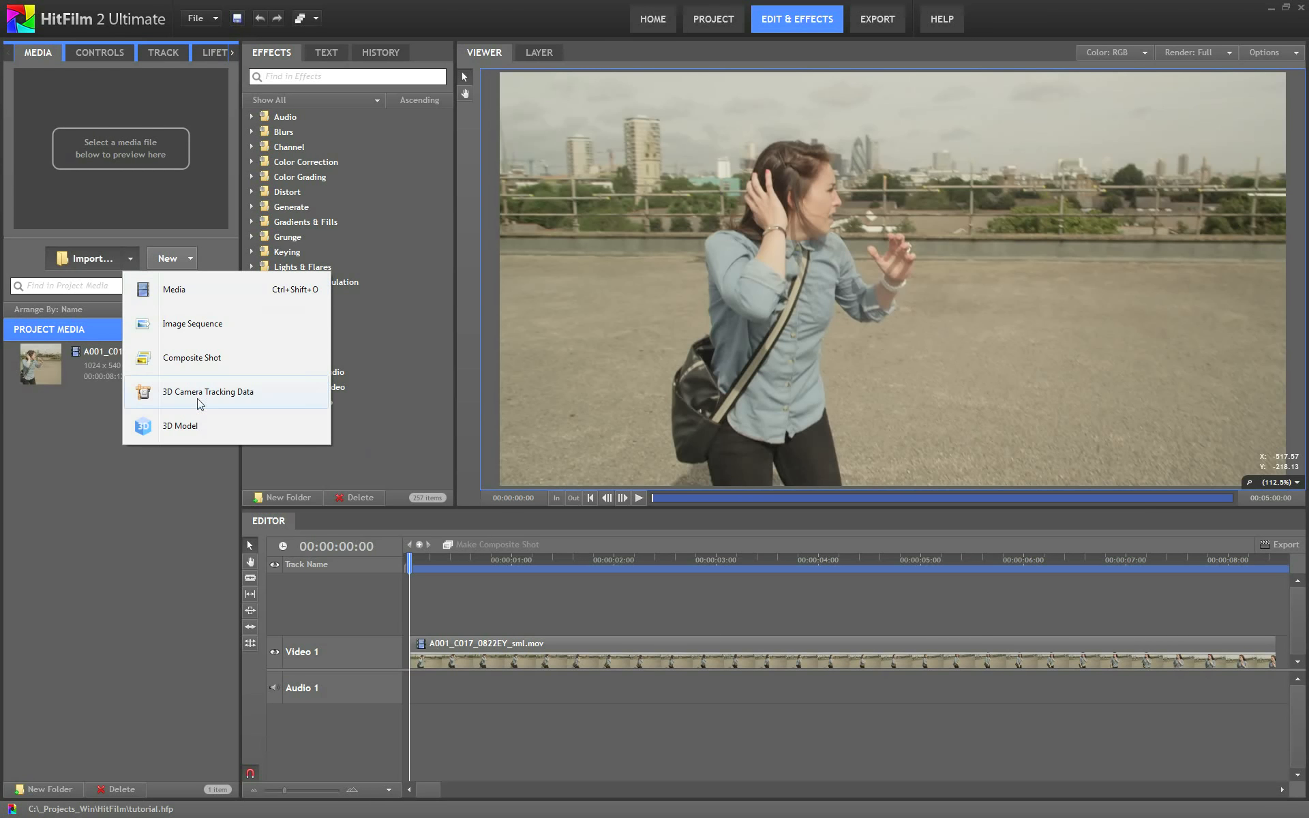
pyautogui.click(211, 353)
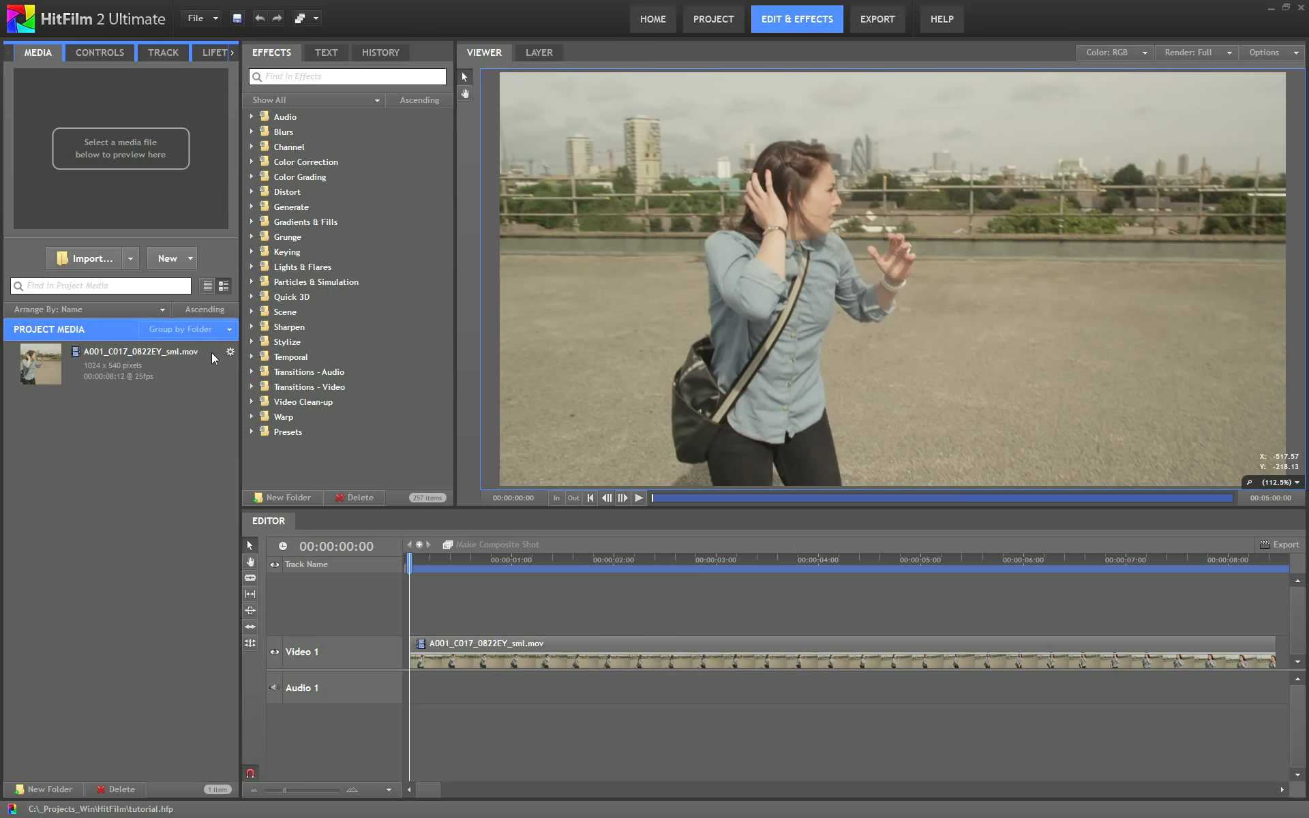
pyautogui.click(527, 126)
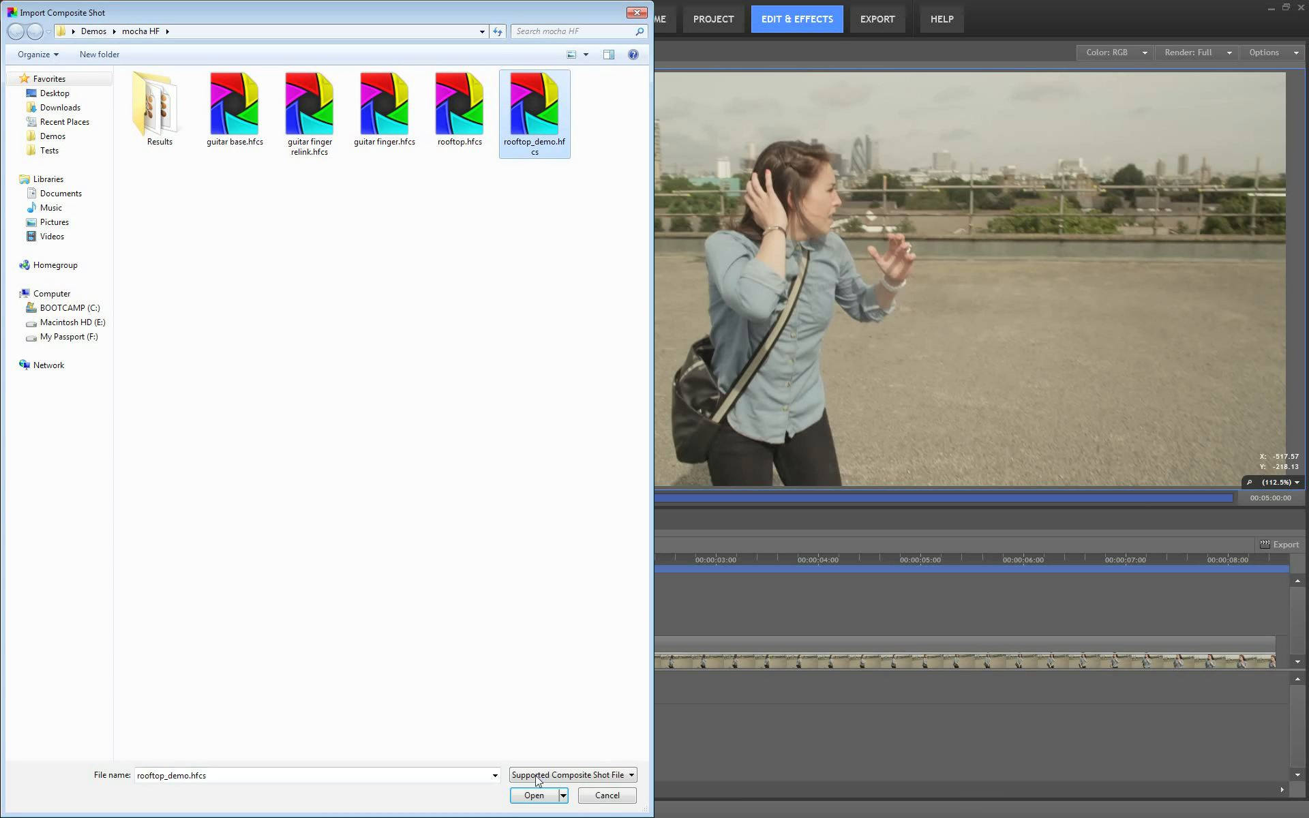
pyautogui.click(536, 795)
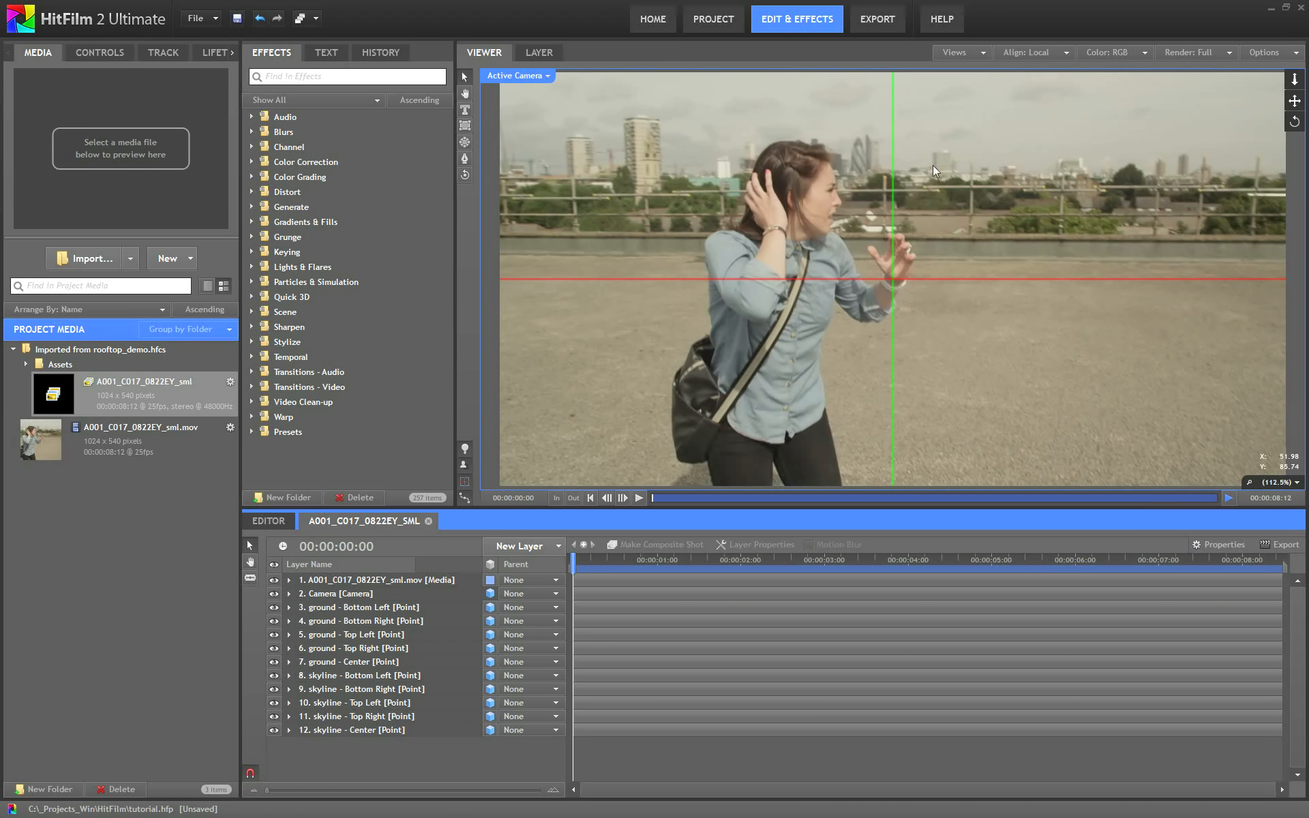
# Inspect the imported footage and camera layers, and check the five selected ground points against the footage up to 00:00:03:20
pyautogui.click(371, 581)
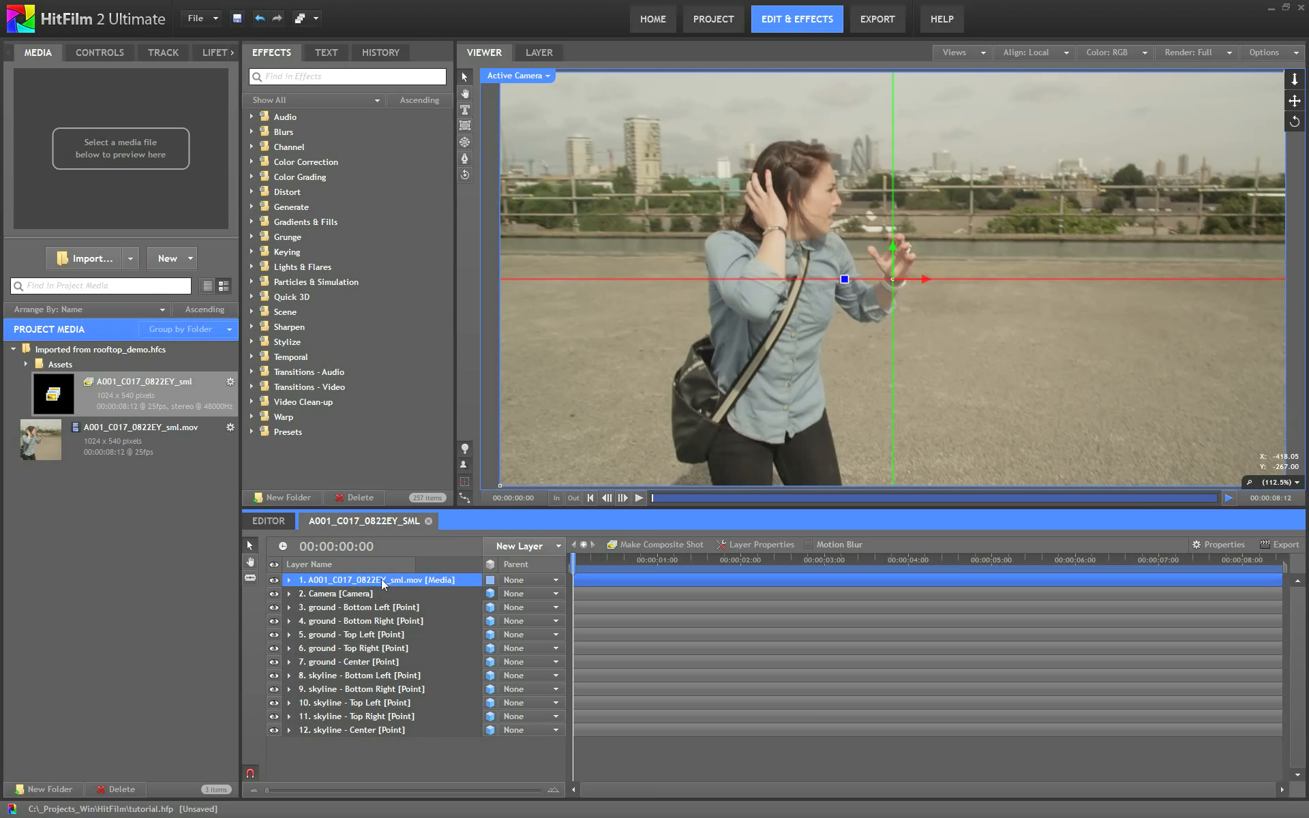
pyautogui.click(383, 594)
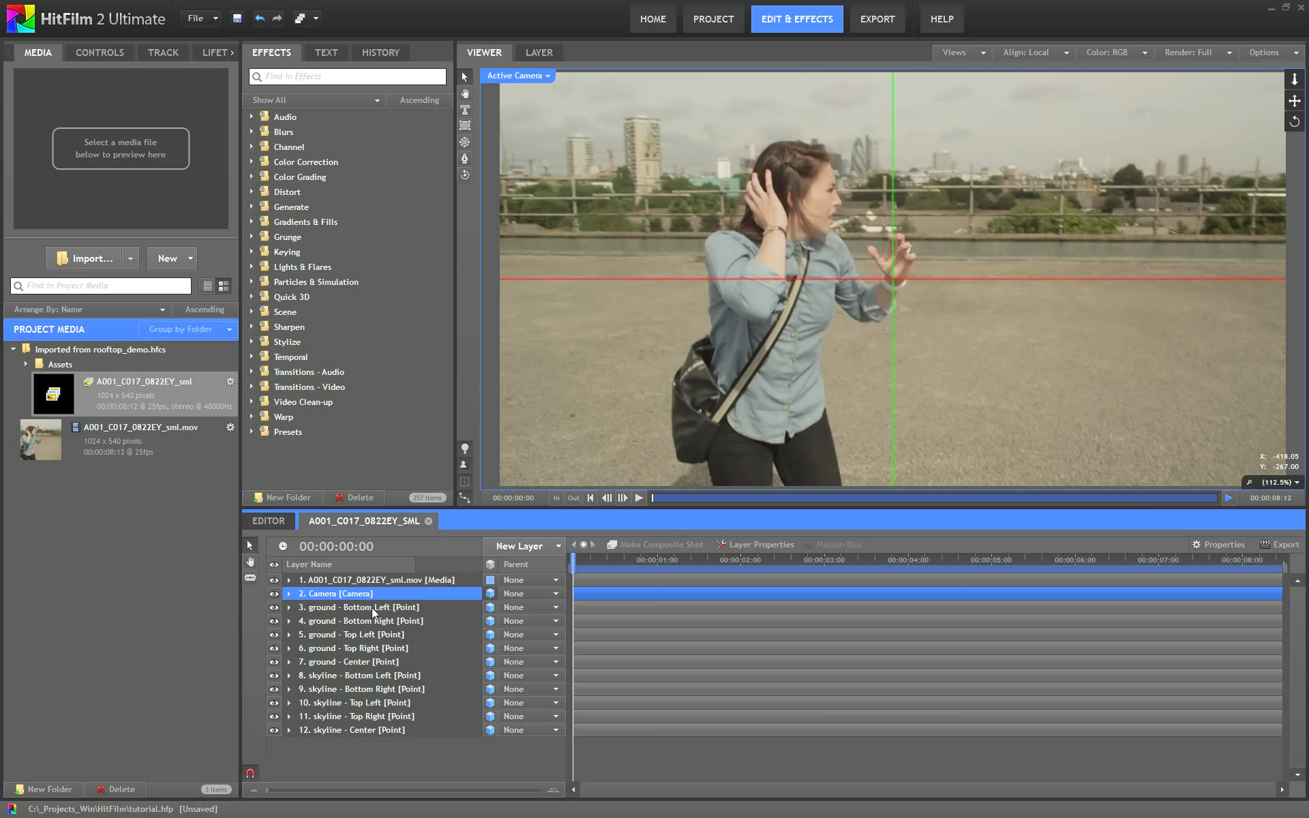
pyautogui.click(371, 608)
pyautogui.click(345, 665)
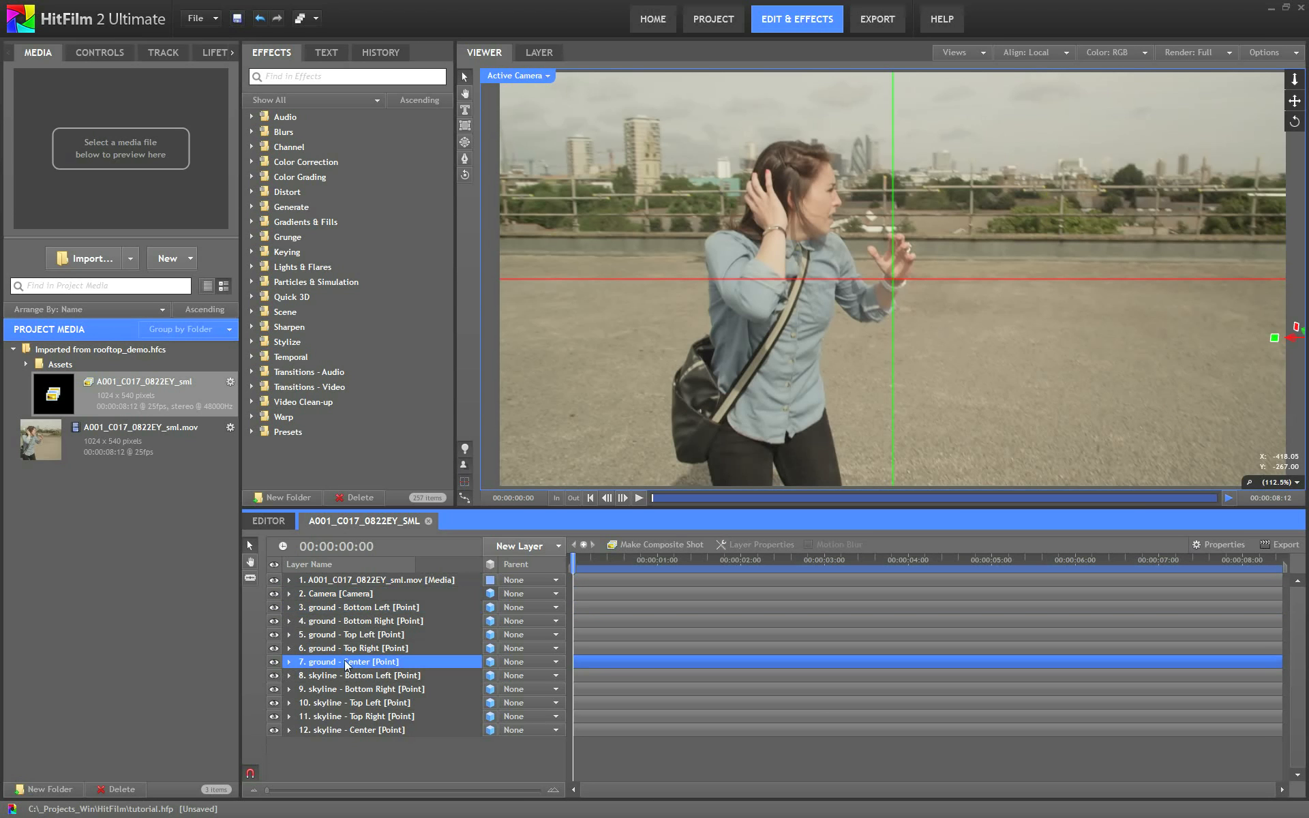
pyautogui.keyDown('shift'); pyautogui.click(340, 608); pyautogui.keyUp('shift')
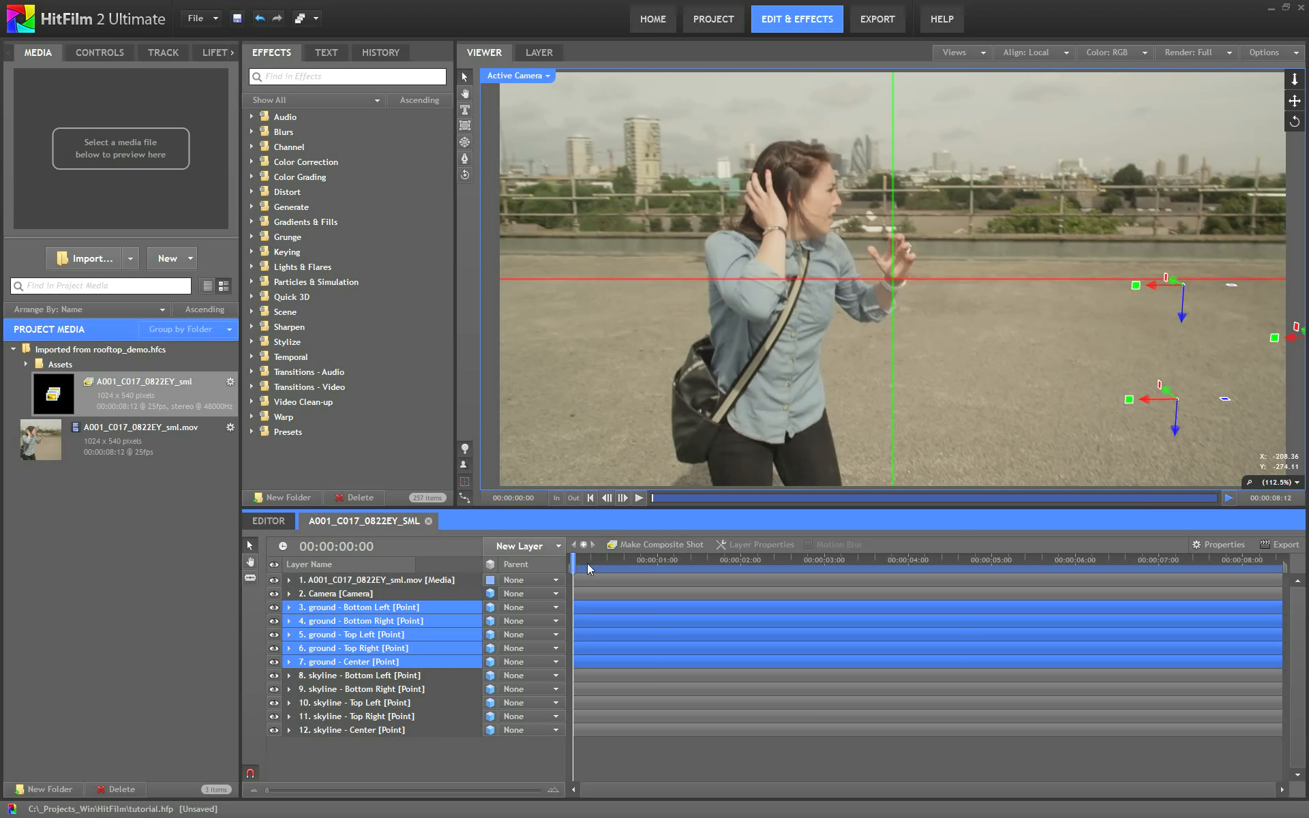
pyautogui.moveTo(574, 560); pyautogui.dragTo(890, 558)
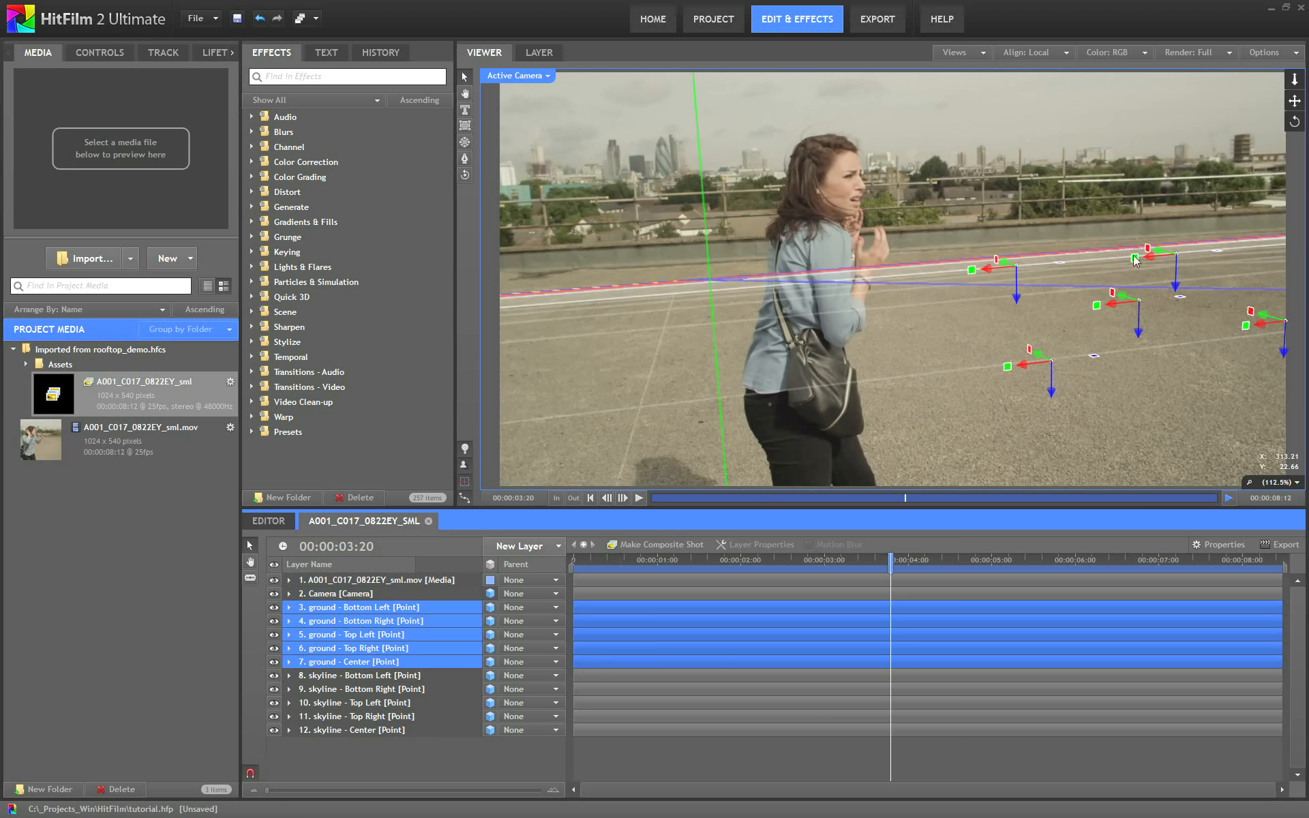
# Select all five skyline points, scrub through the shot to check their tracking and return to the first frame
pyautogui.click(363, 676)
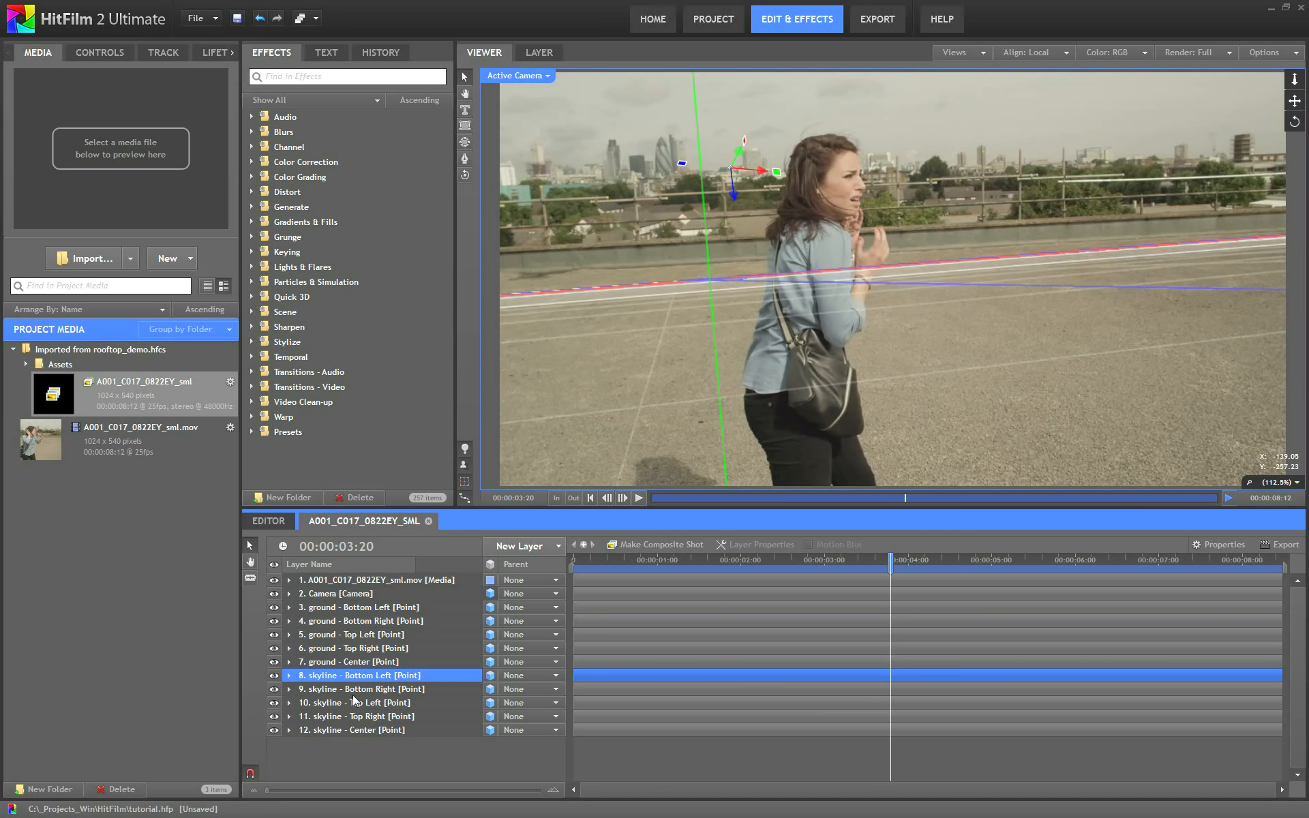
pyautogui.keyDown('shift'); pyautogui.click(346, 730); pyautogui.keyUp('shift')
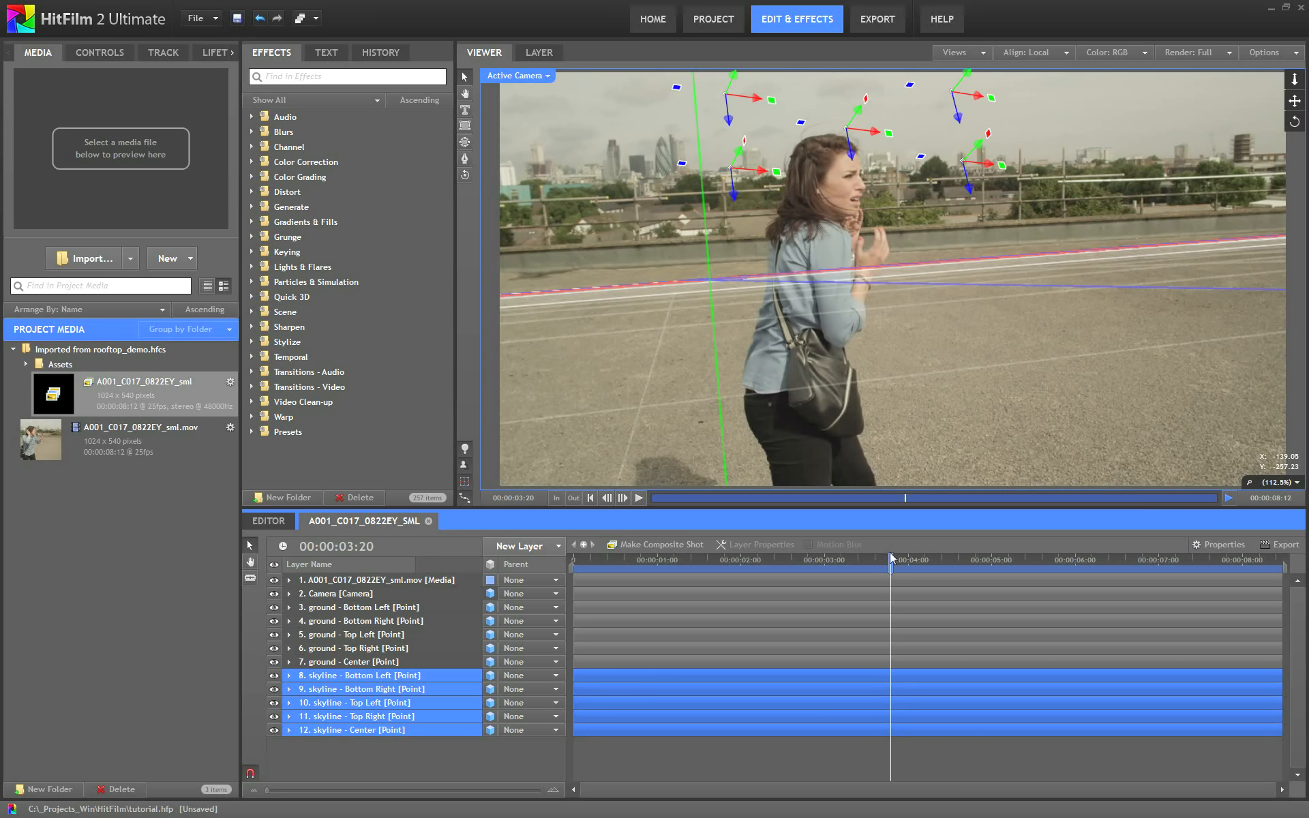
pyautogui.moveTo(892, 565); pyautogui.dragTo(741, 564)
pyautogui.moveTo(657, 541); pyautogui.dragTo(804, 508)
pyautogui.press('Home')
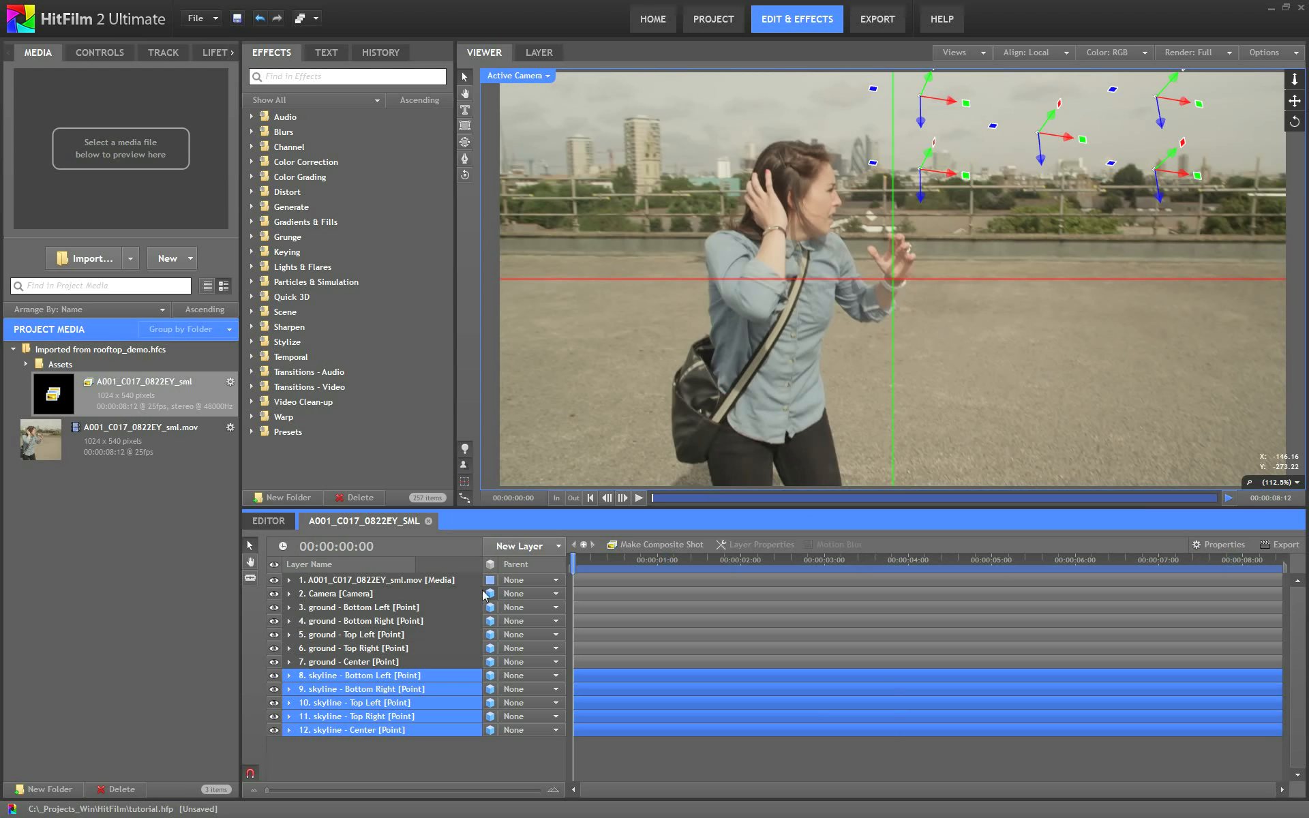
# Select the ground points again, scrub to 00:00:05:01 to check how they stick and return to the start
pyautogui.click(392, 607)
pyautogui.keyDown('shift'); pyautogui.click(355, 662); pyautogui.keyUp('shift')
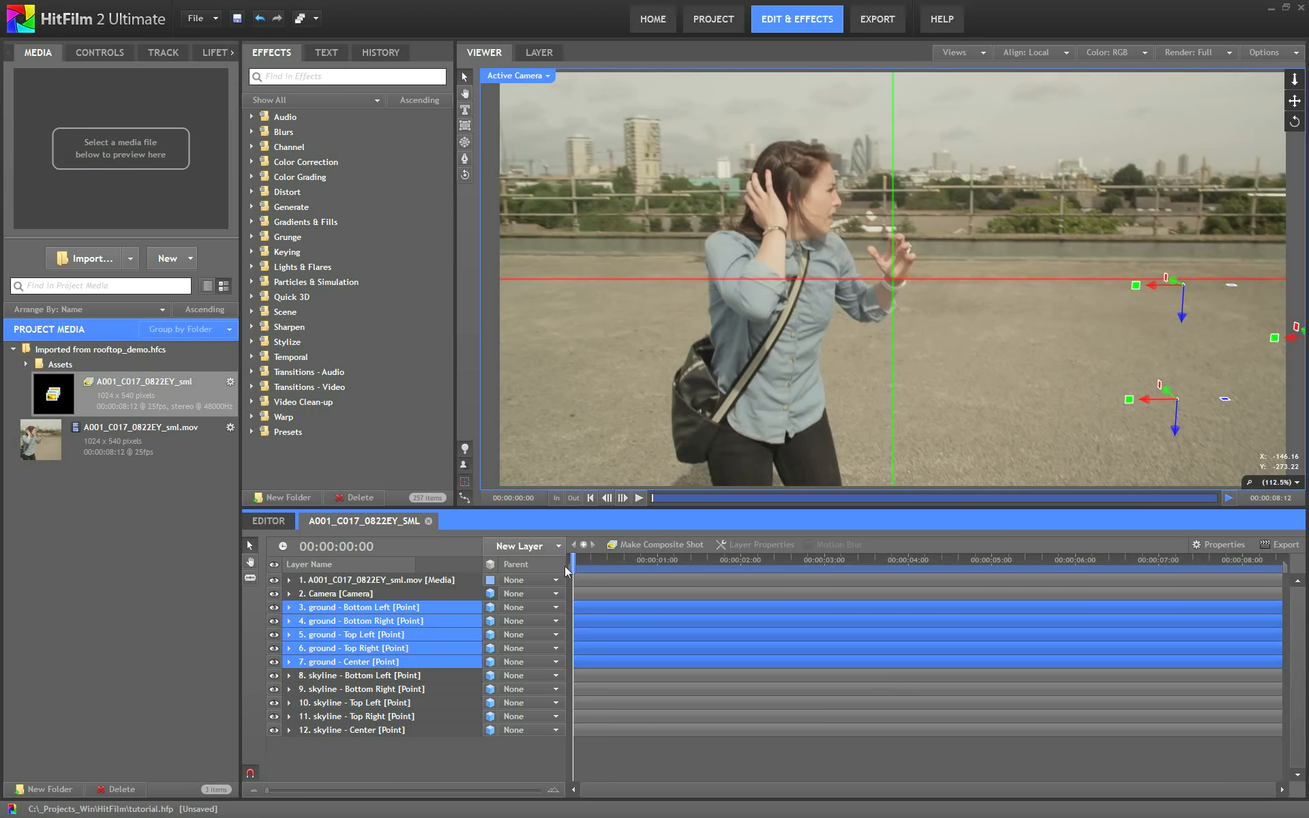
pyautogui.moveTo(614, 559); pyautogui.dragTo(994, 559)
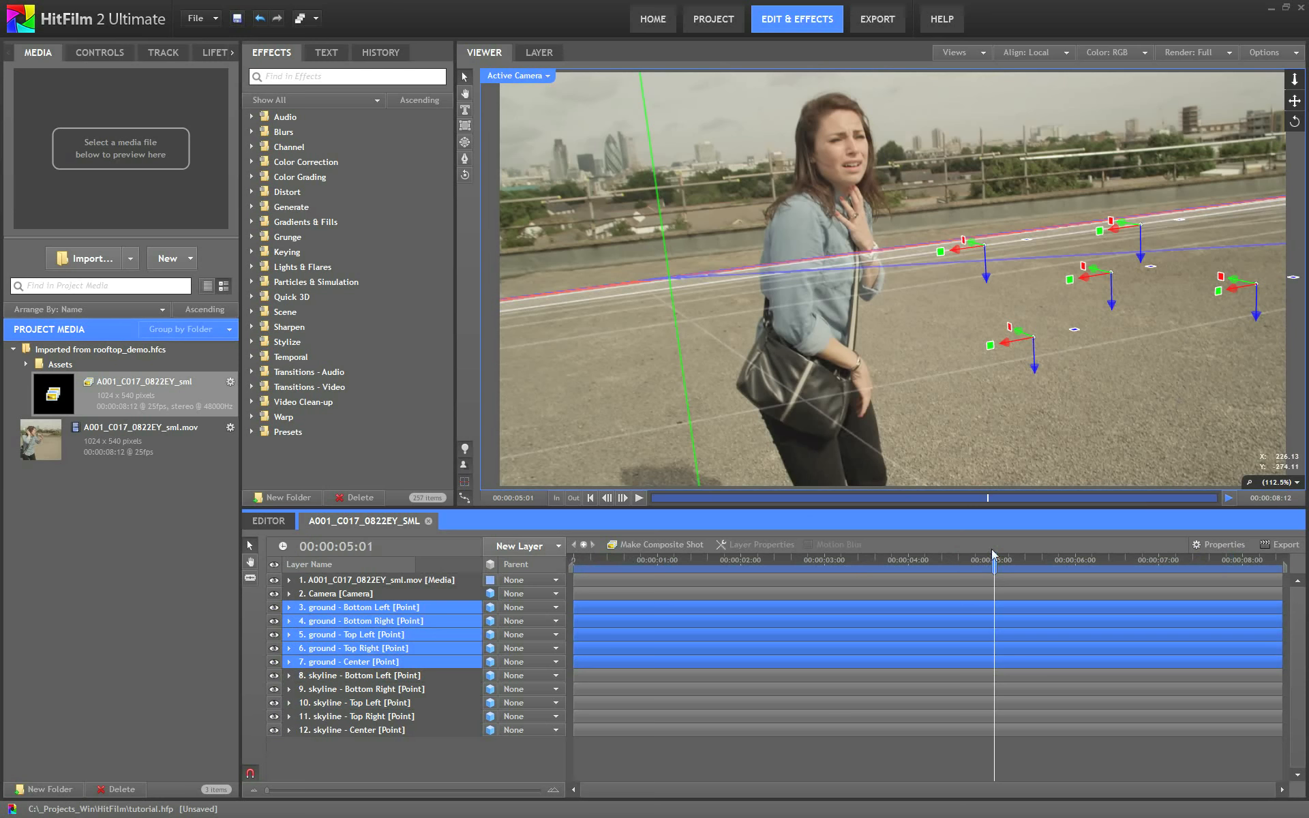
pyautogui.moveTo(992, 555); pyautogui.dragTo(541, 489)
# Import the 3D model Phonebox.obj from the British Telephone Box folder, previewing it from another angle before creating it
pyautogui.click(131, 258)
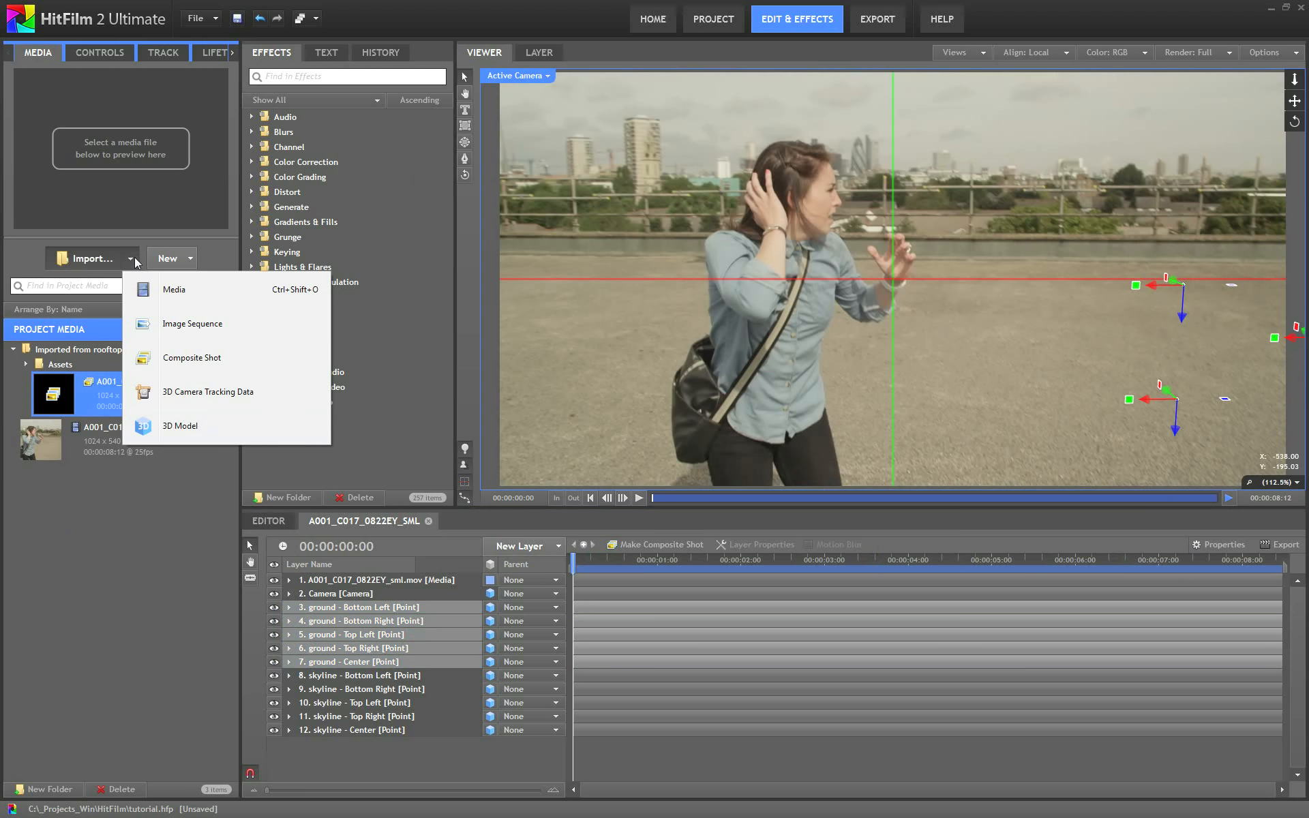
pyautogui.click(198, 430)
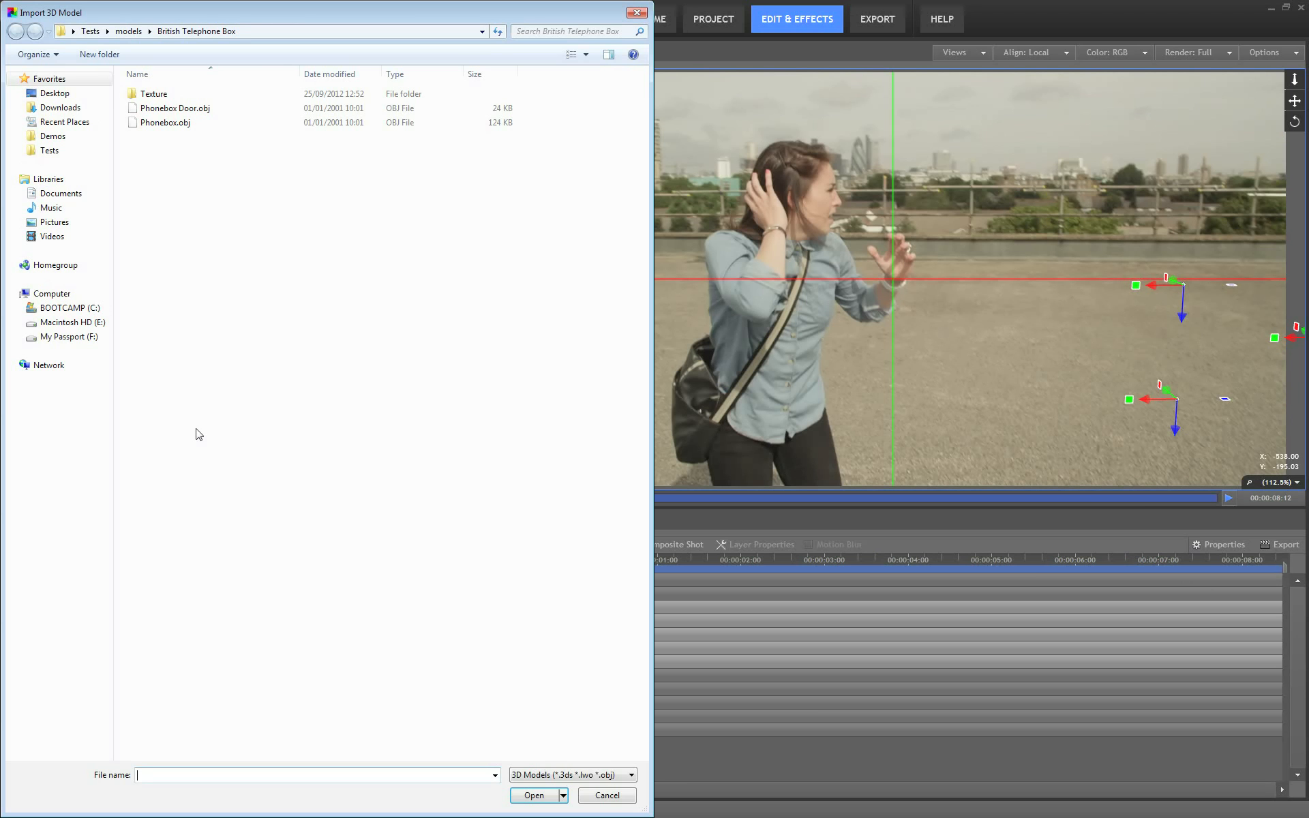
pyautogui.click(172, 127)
pyautogui.doubleClick(172, 127)
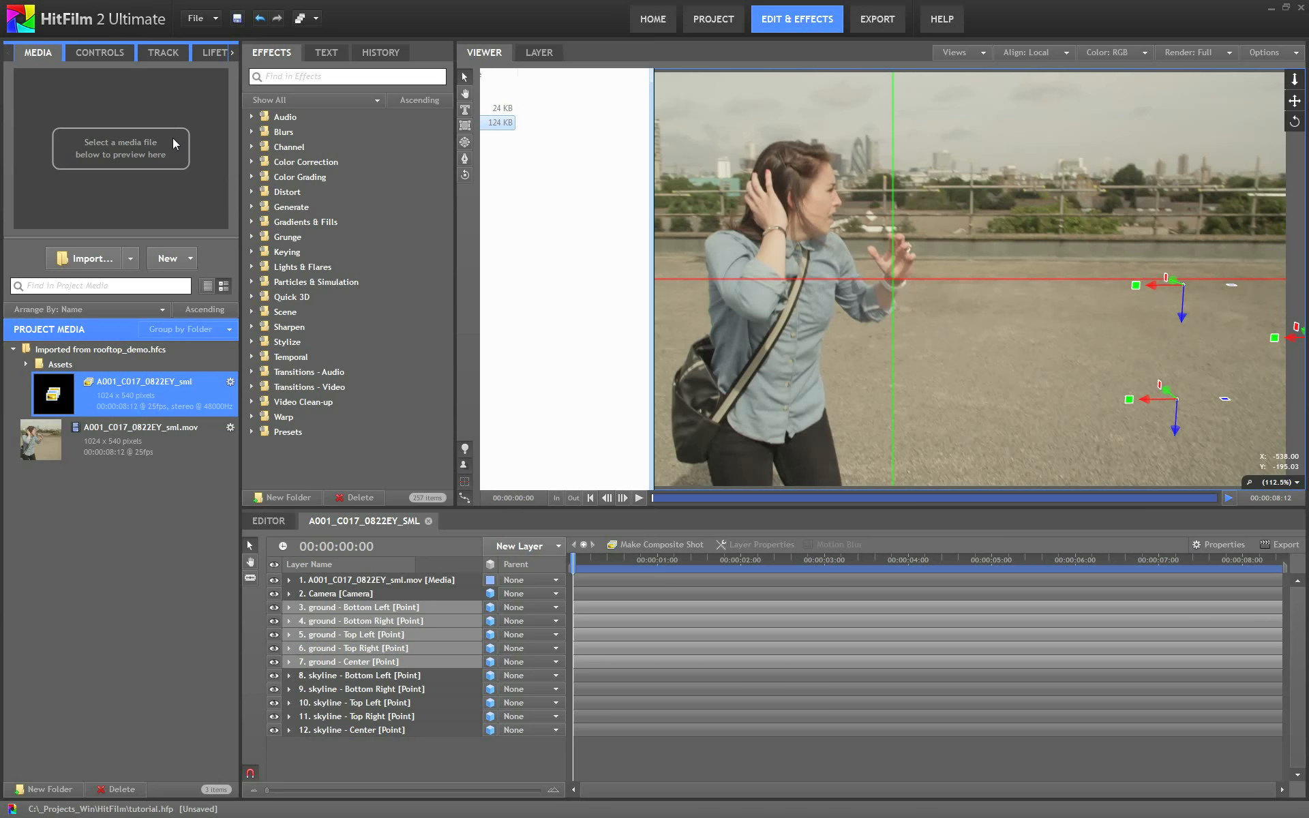
pyautogui.moveTo(546, 402); pyautogui.dragTo(497, 428)
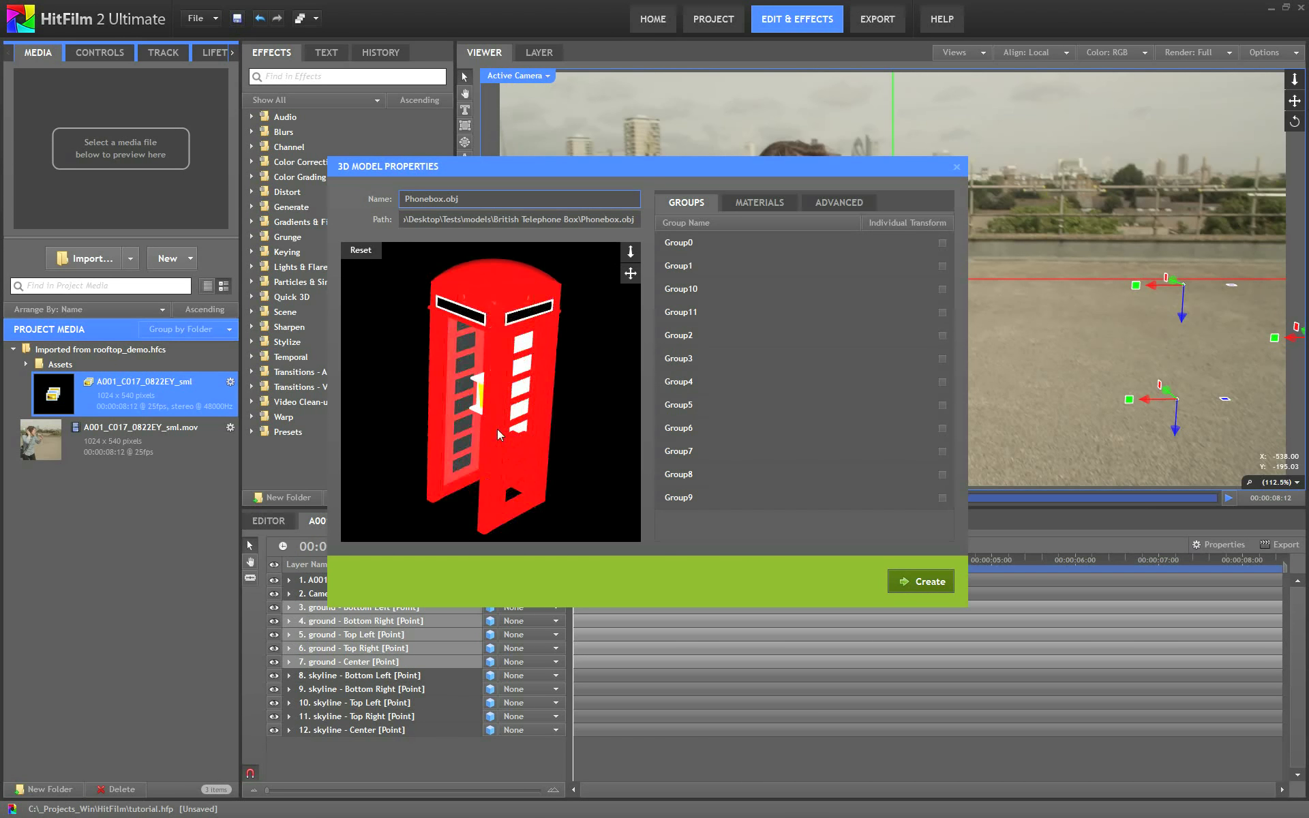
pyautogui.click(922, 585)
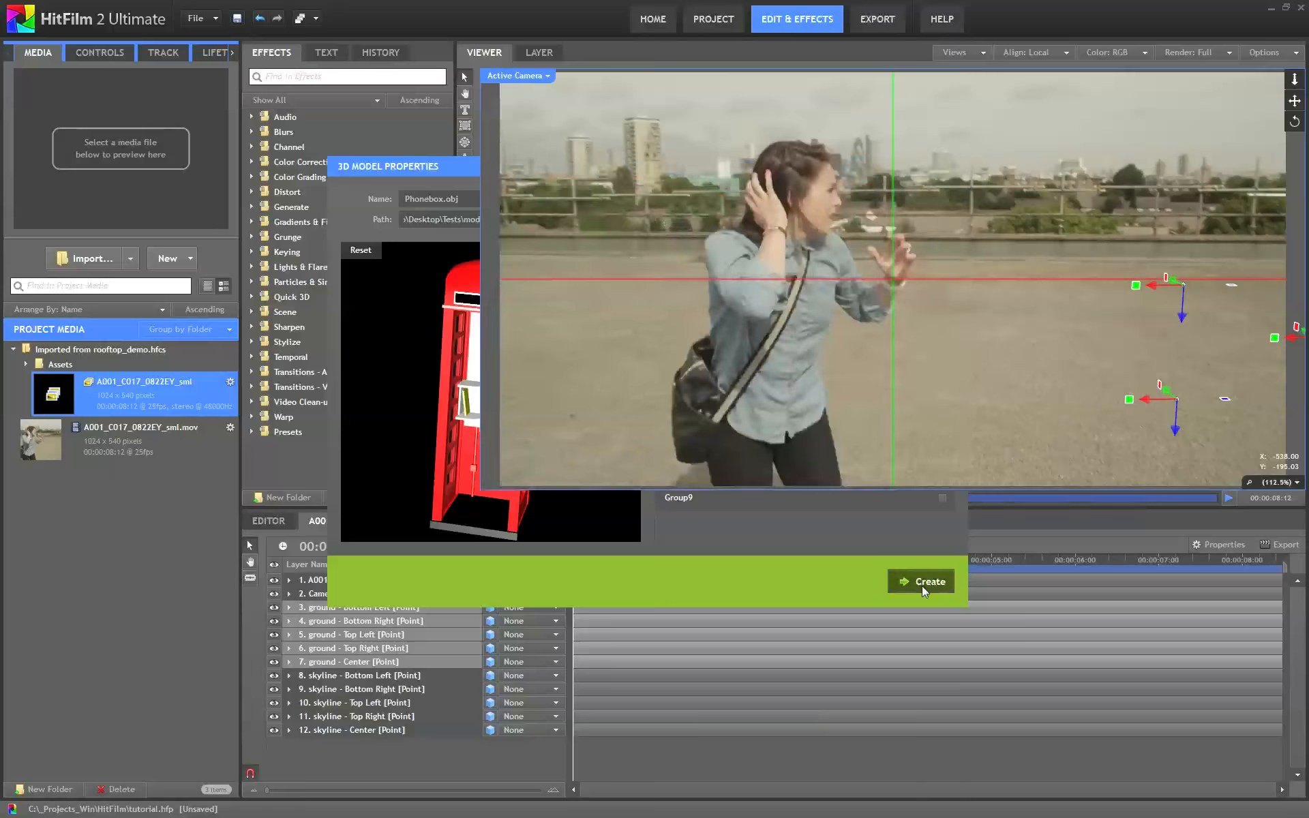
# Add Phonebox.obj as the uppermost layer of the composite shot and expand its World Transform properties in an enlarged timeline
pyautogui.moveTo(236, 578); pyautogui.dragTo(327, 563)
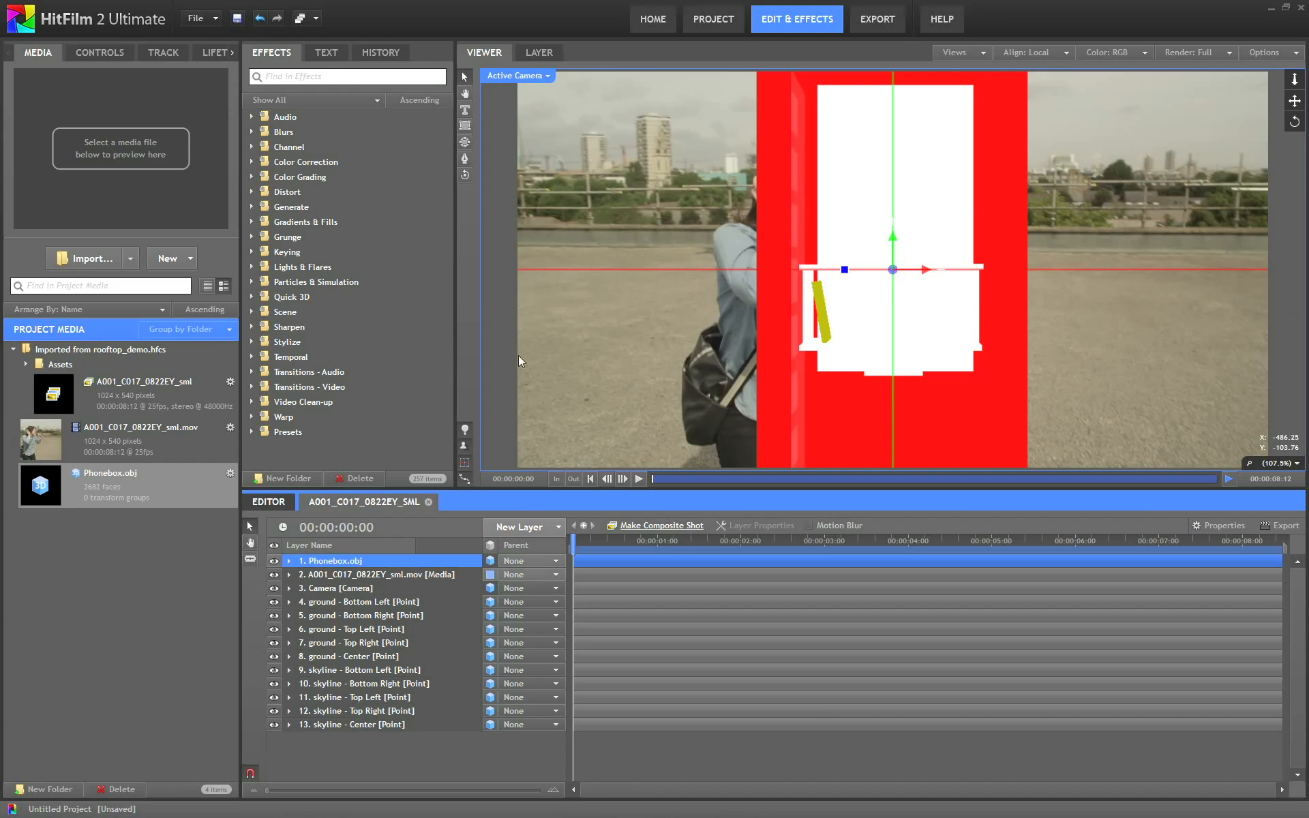
pyautogui.click(289, 560)
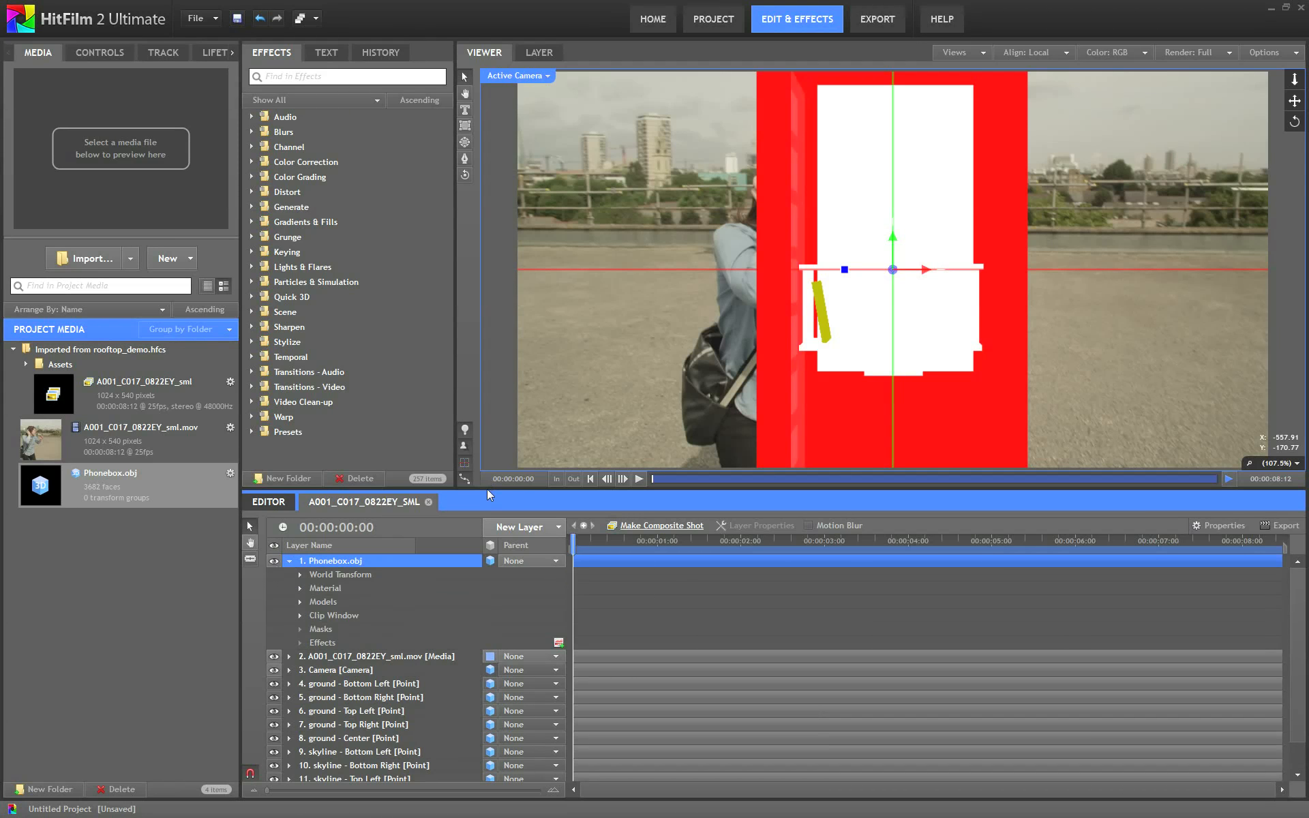
pyautogui.moveTo(488, 489); pyautogui.dragTo(481, 366)
pyautogui.click(300, 450)
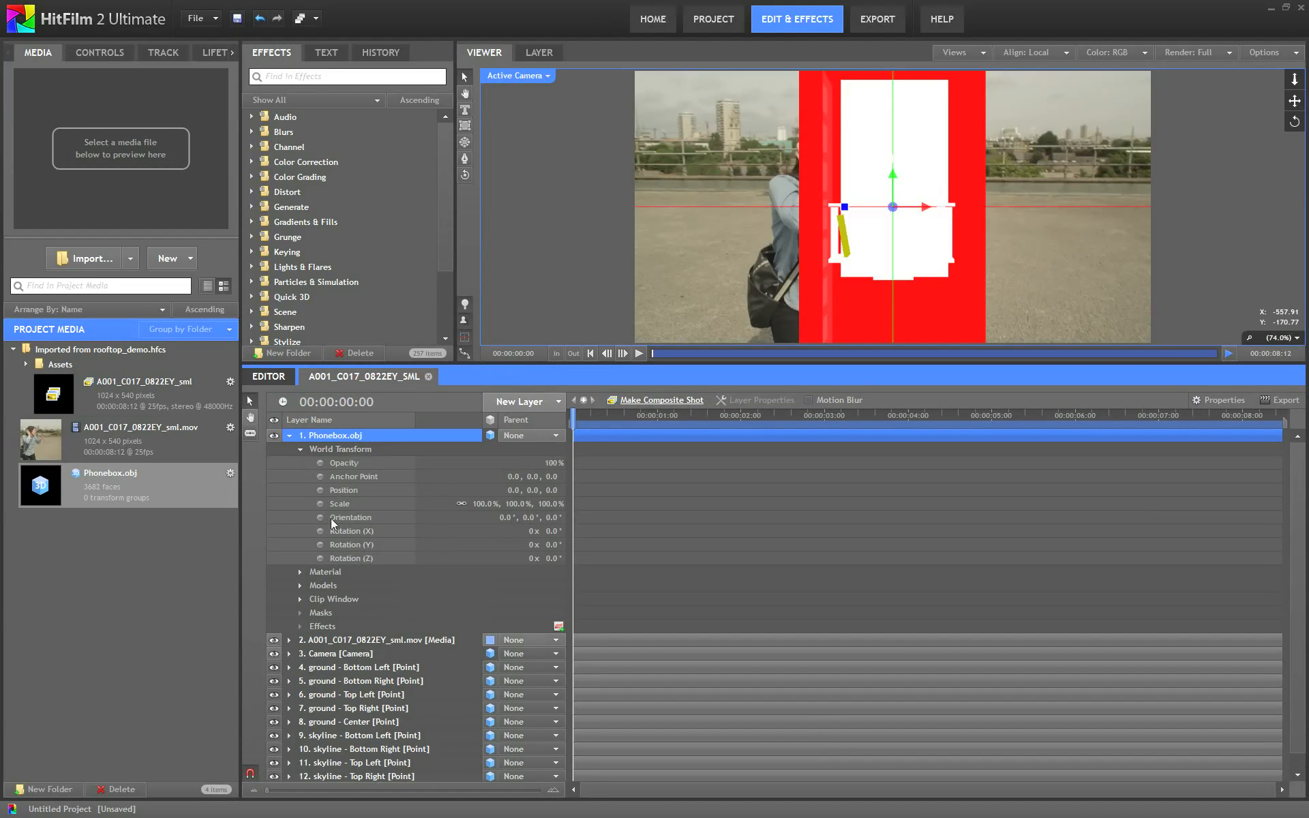
# Copy the Position of the ground - Center point to the Phonebox.obj layer
pyautogui.click(338, 722)
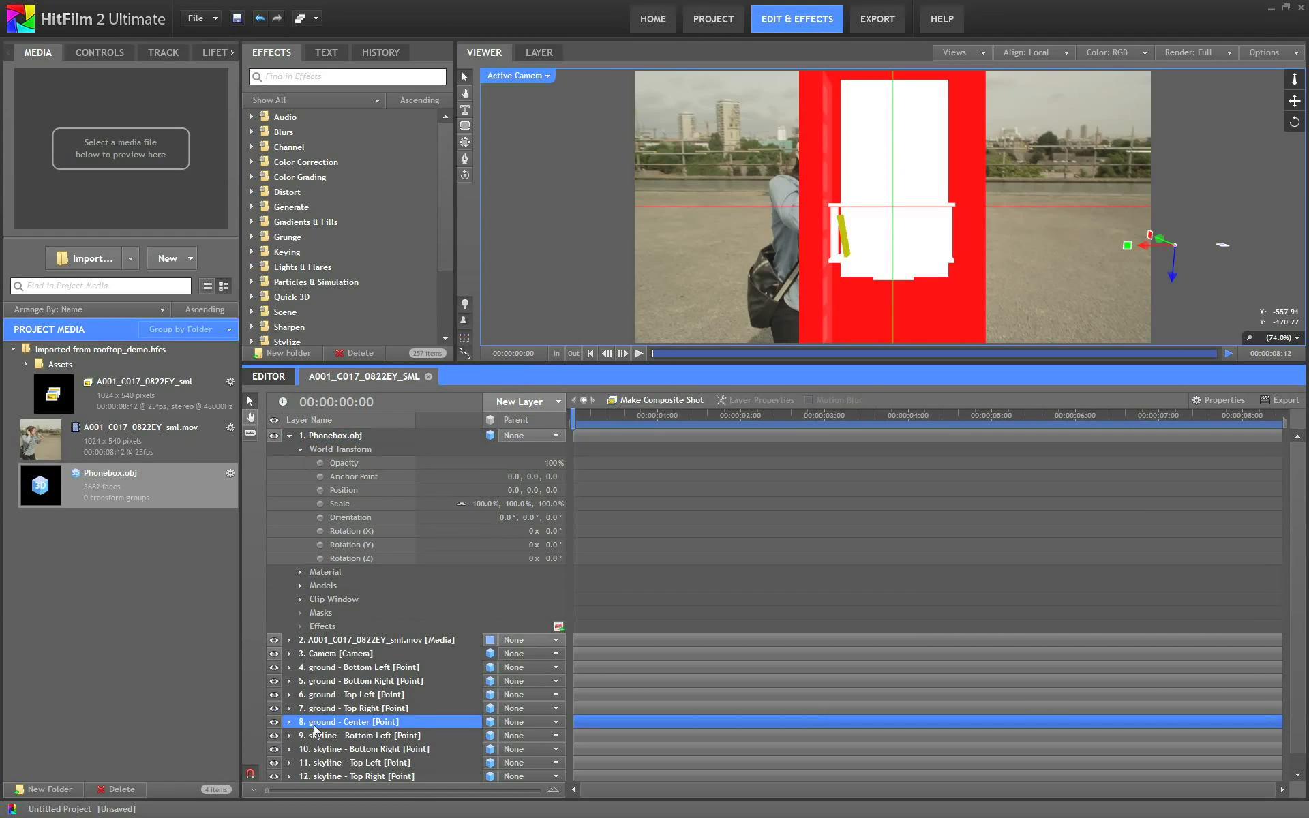
pyautogui.click(289, 721)
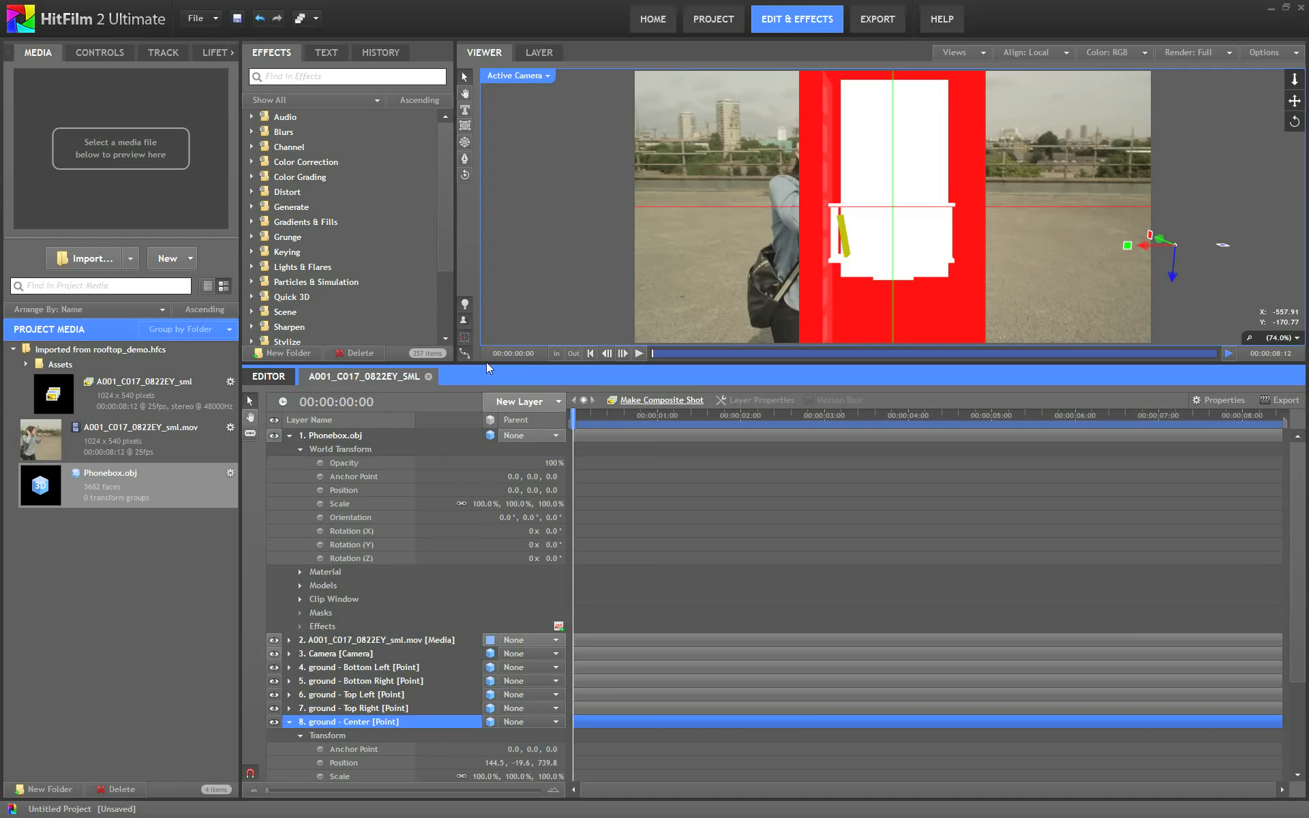
pyautogui.click(338, 761)
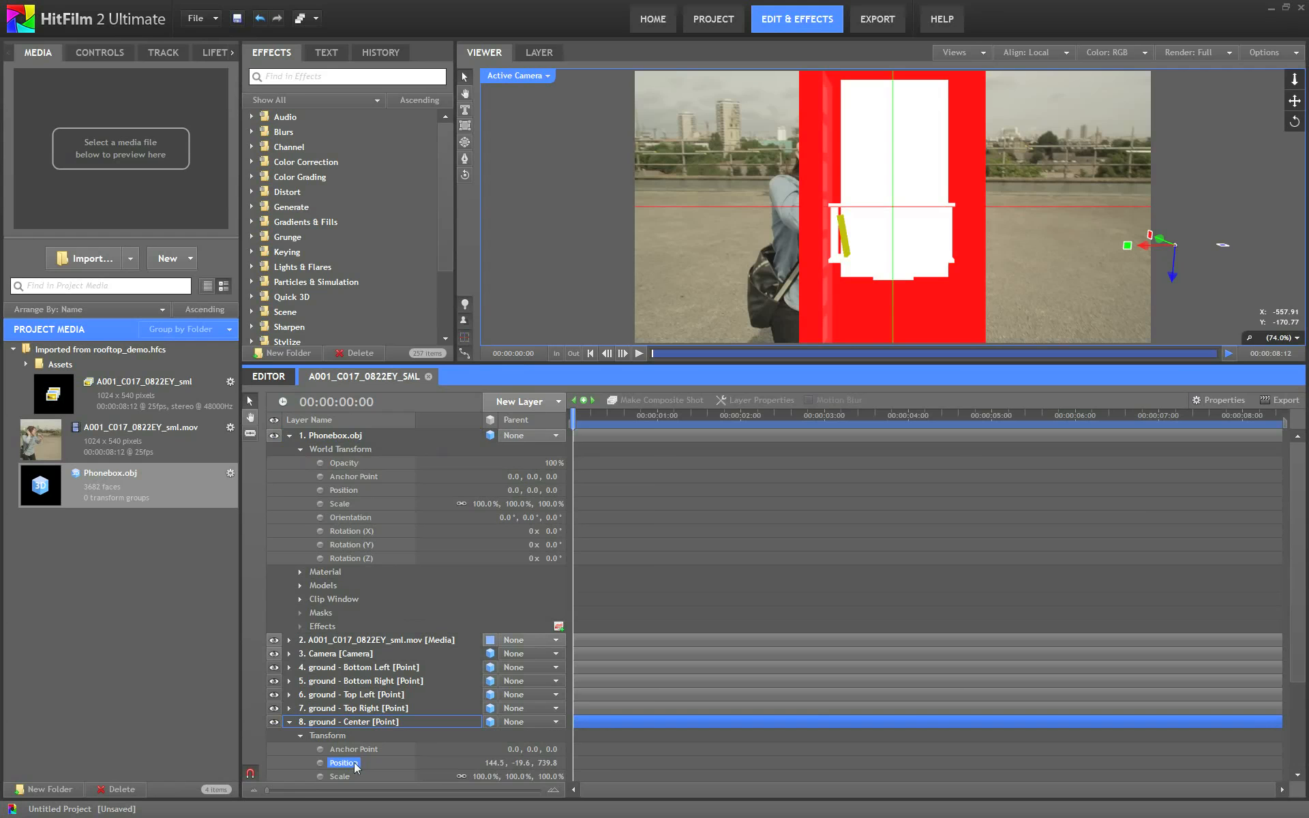
pyautogui.click(342, 490)
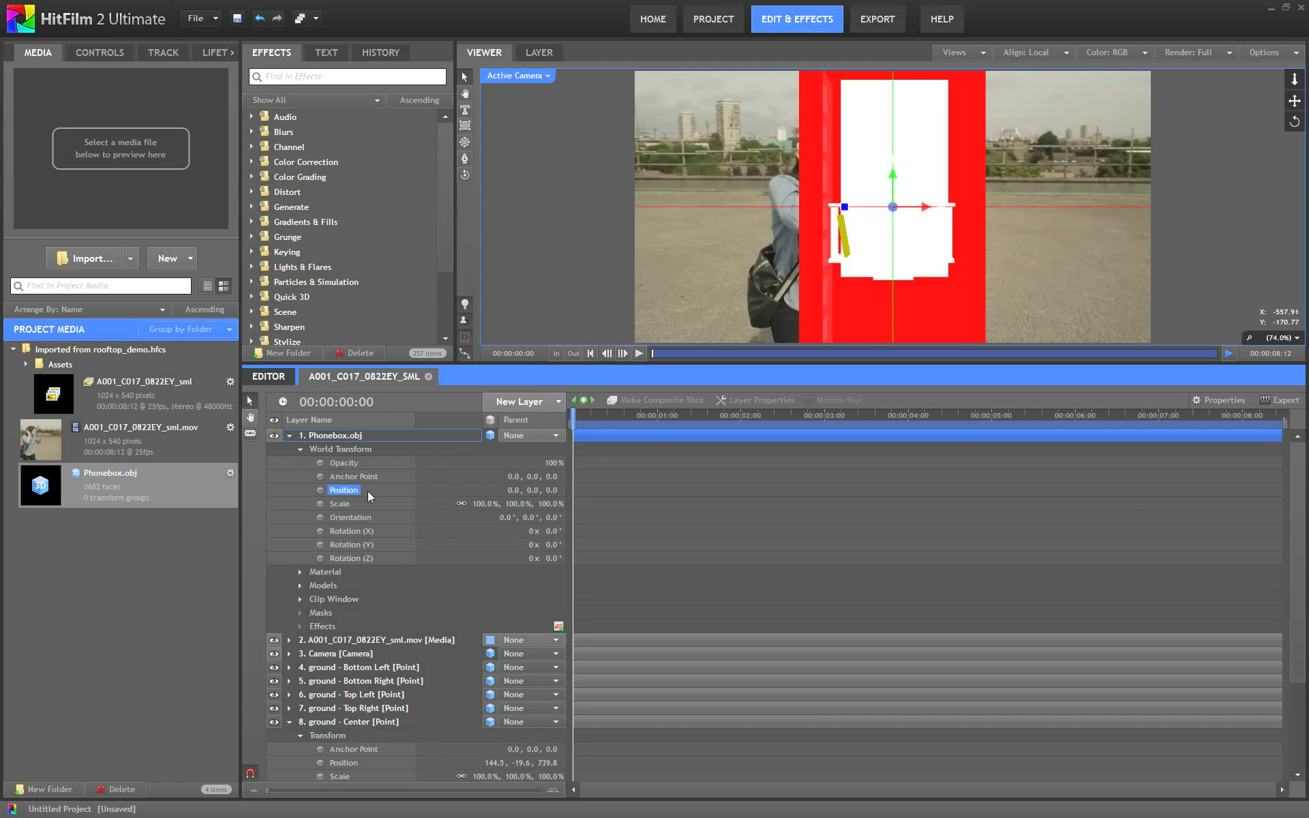
pyautogui.hotkey('ctrl', 'v')
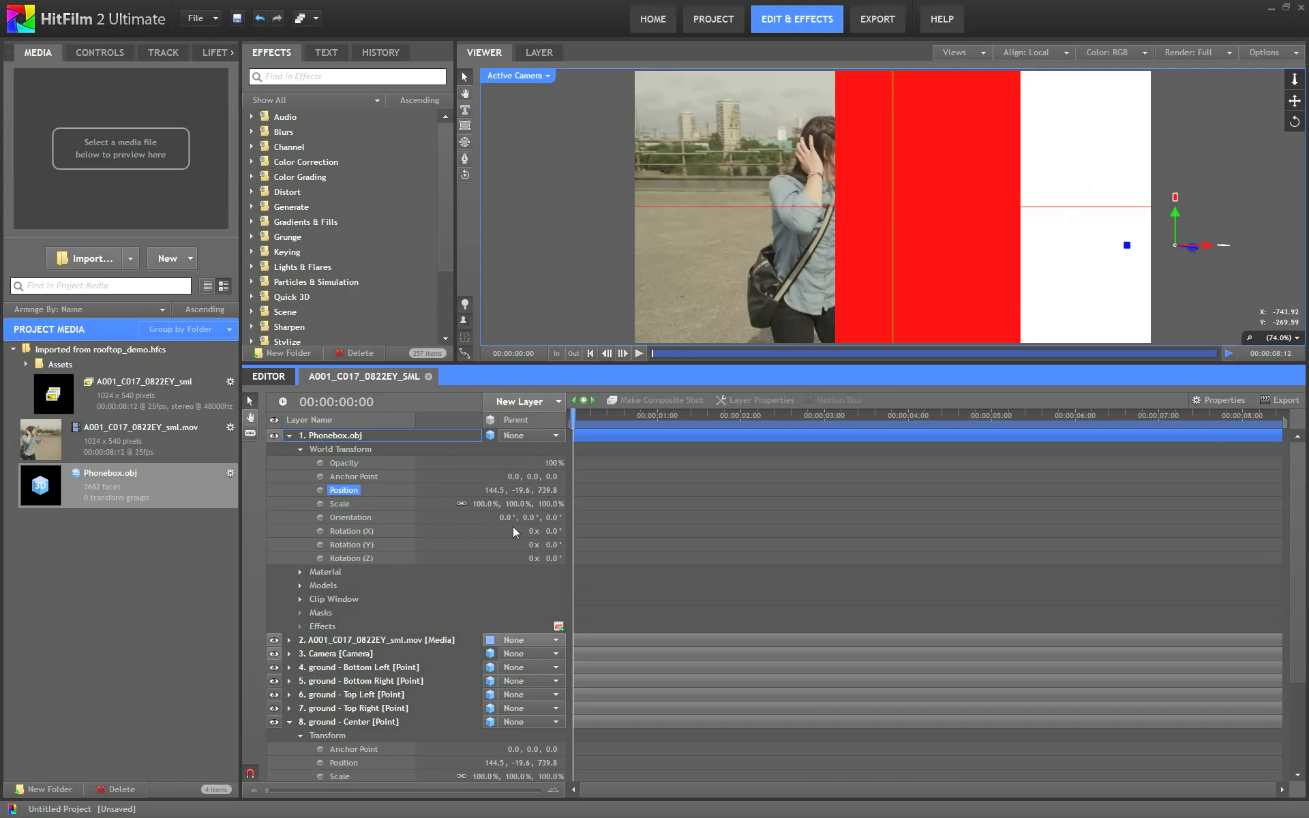
# Scale the phone box uniformly to 9% and, at 00:00:08:04, set its anchor point to 0, -446, 0
pyautogui.moveTo(513, 515); pyautogui.dragTo(459, 514)
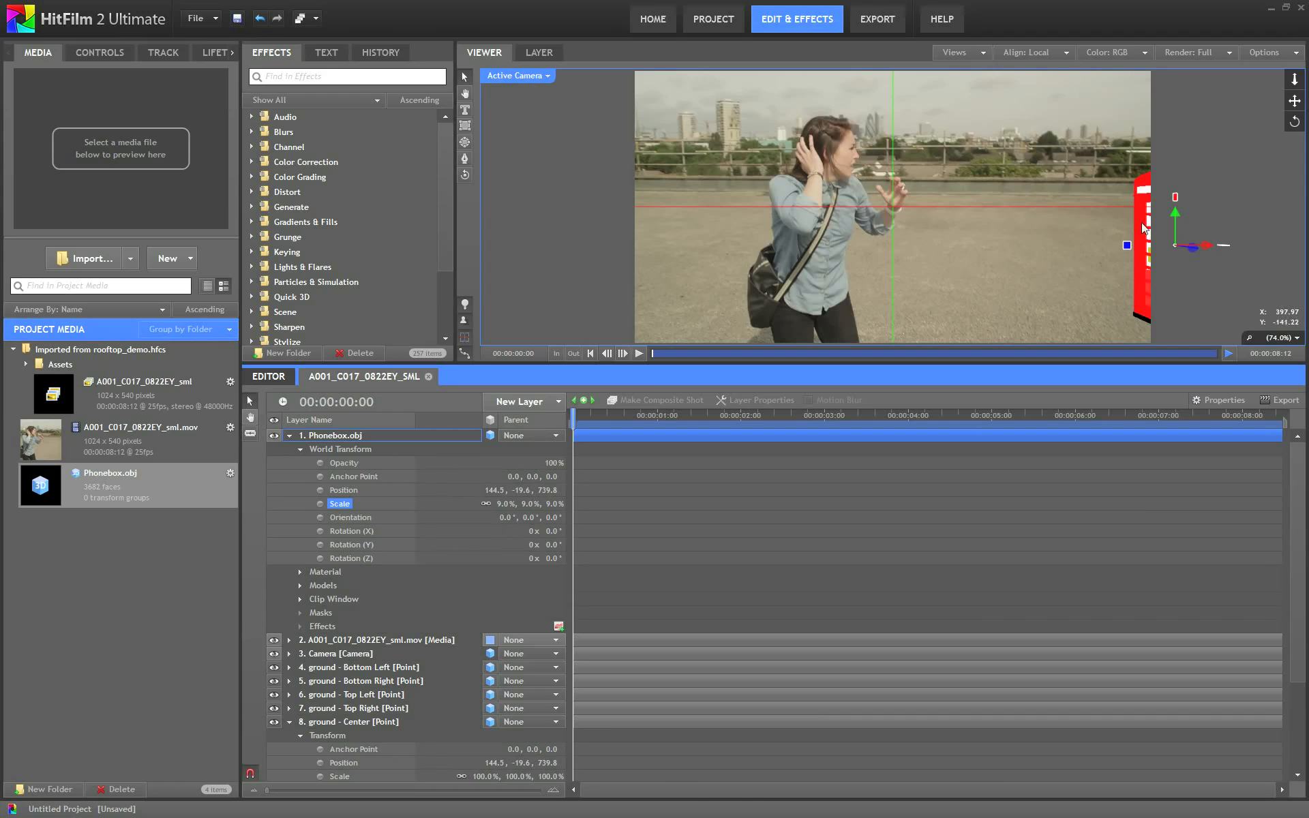
pyautogui.moveTo(577, 419); pyautogui.dragTo(1259, 413)
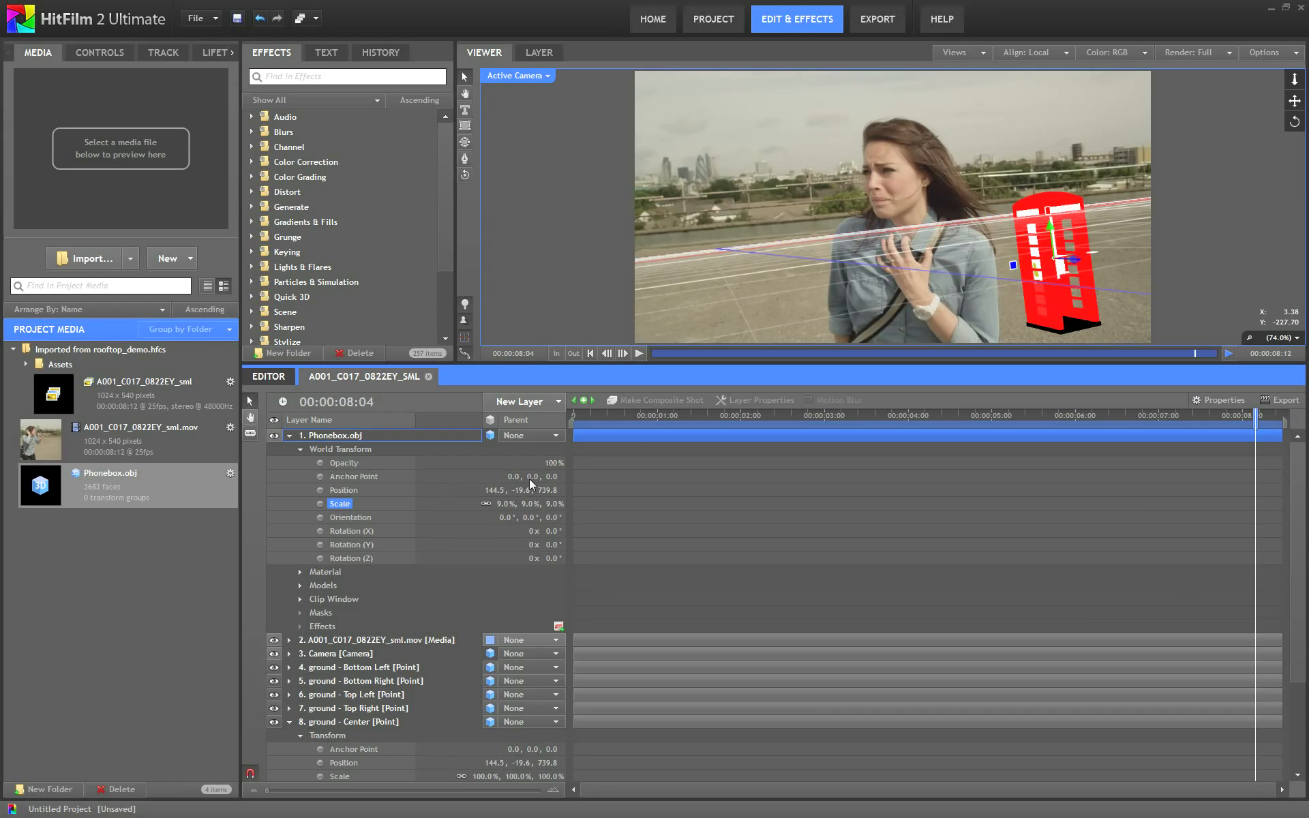
pyautogui.moveTo(530, 480); pyautogui.dragTo(202, 457)
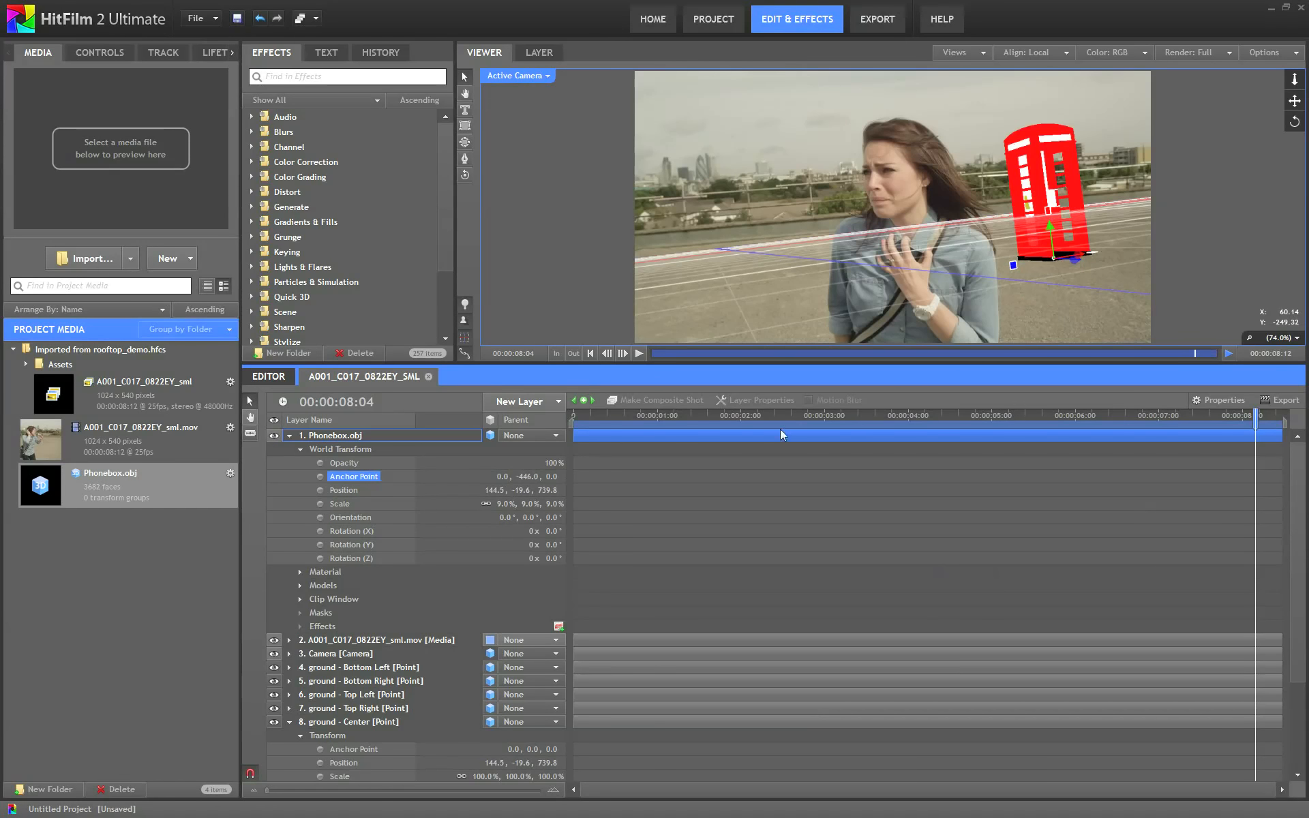
# Copy the X, Y and Z Rotation of the ground - Center point to the Phonebox.obj layer
pyautogui.scroll(-3, 335, 685)
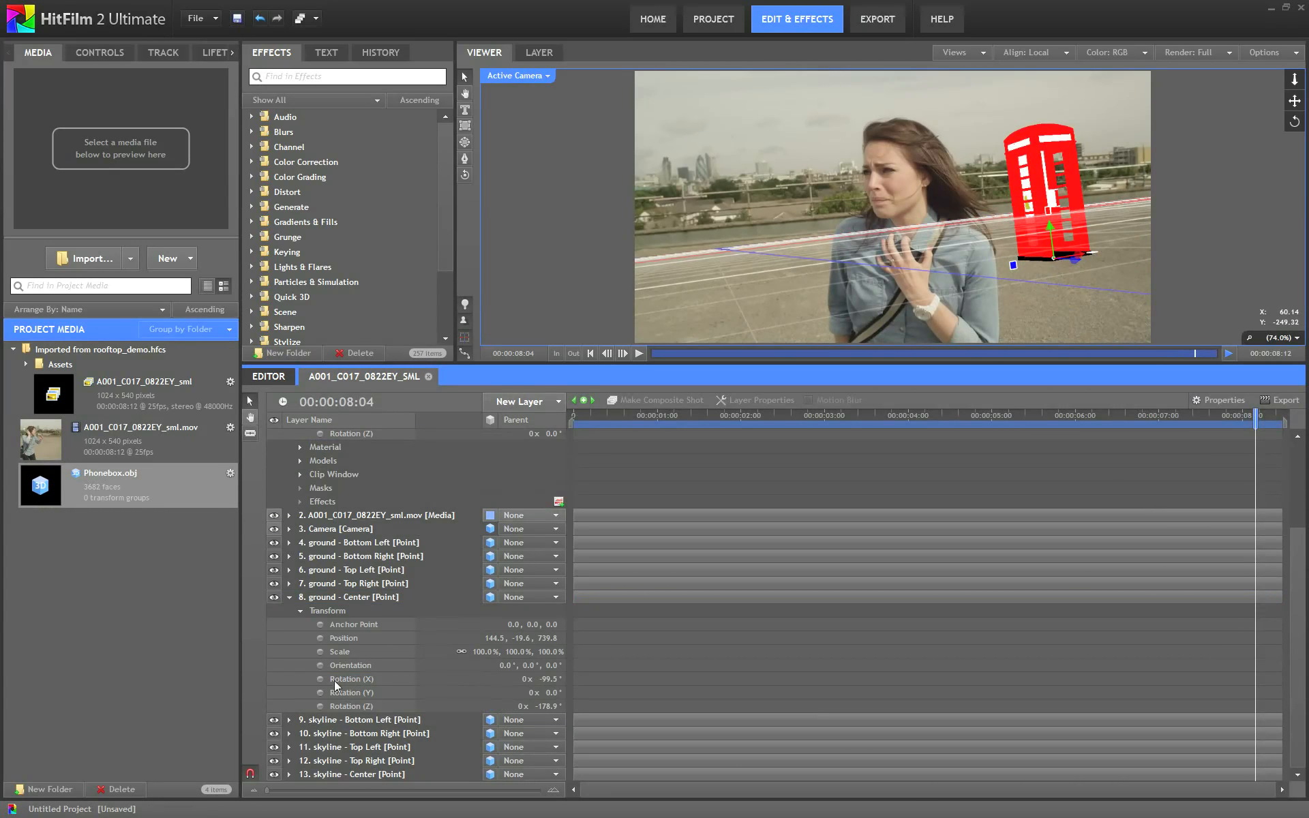
pyautogui.click(336, 680)
pyautogui.keyDown('shift'); pyautogui.click(338, 707); pyautogui.keyUp('shift')
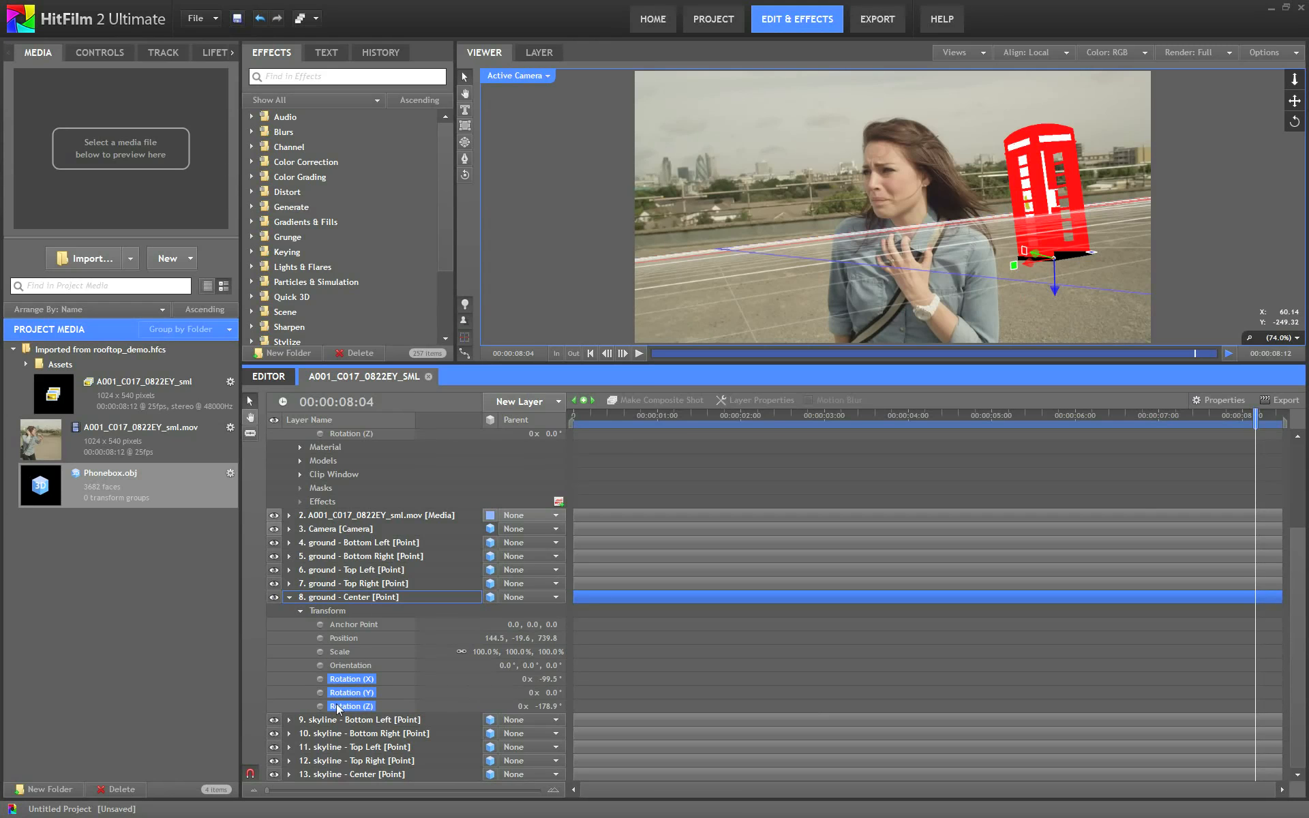
pyautogui.scroll(3, 365, 685)
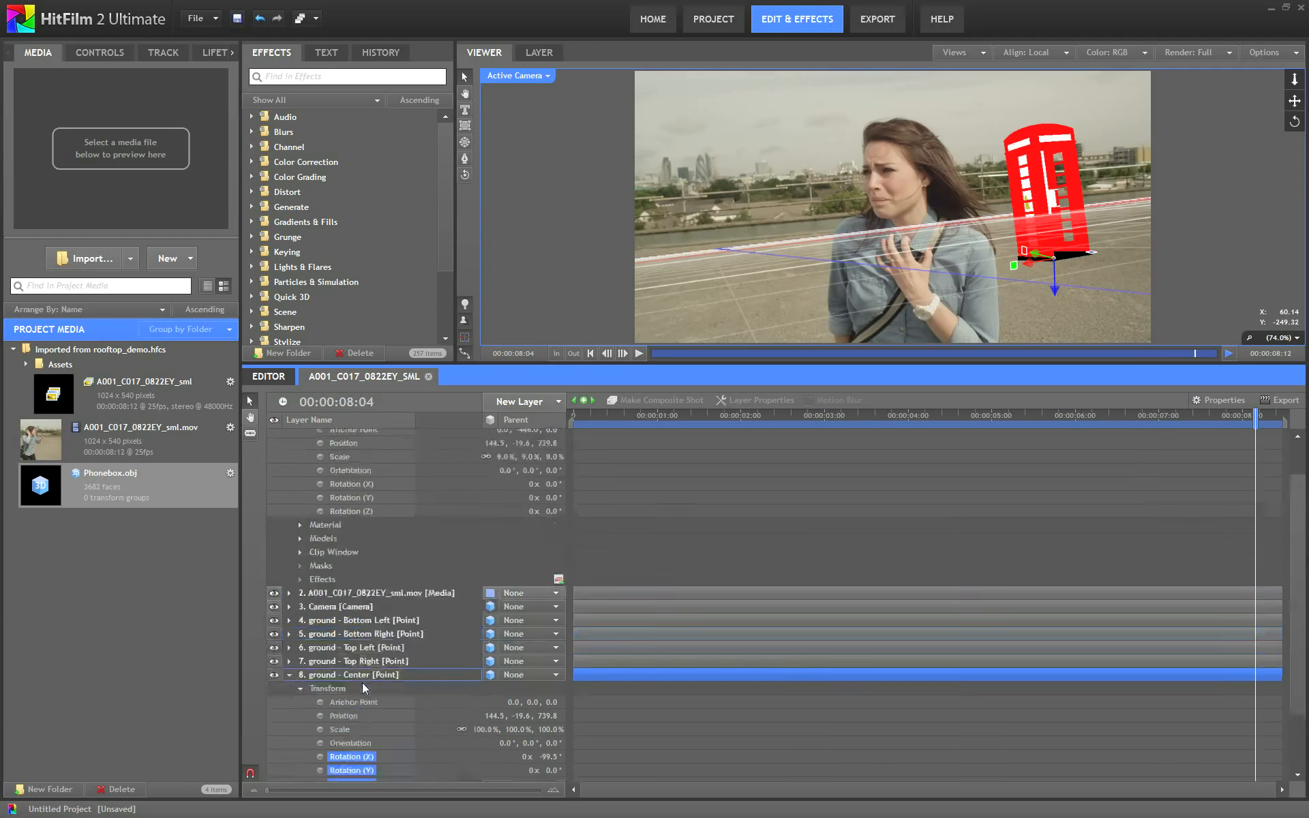
pyautogui.click(355, 531)
pyautogui.keyDown('shift'); pyautogui.click(353, 559); pyautogui.keyUp('shift')
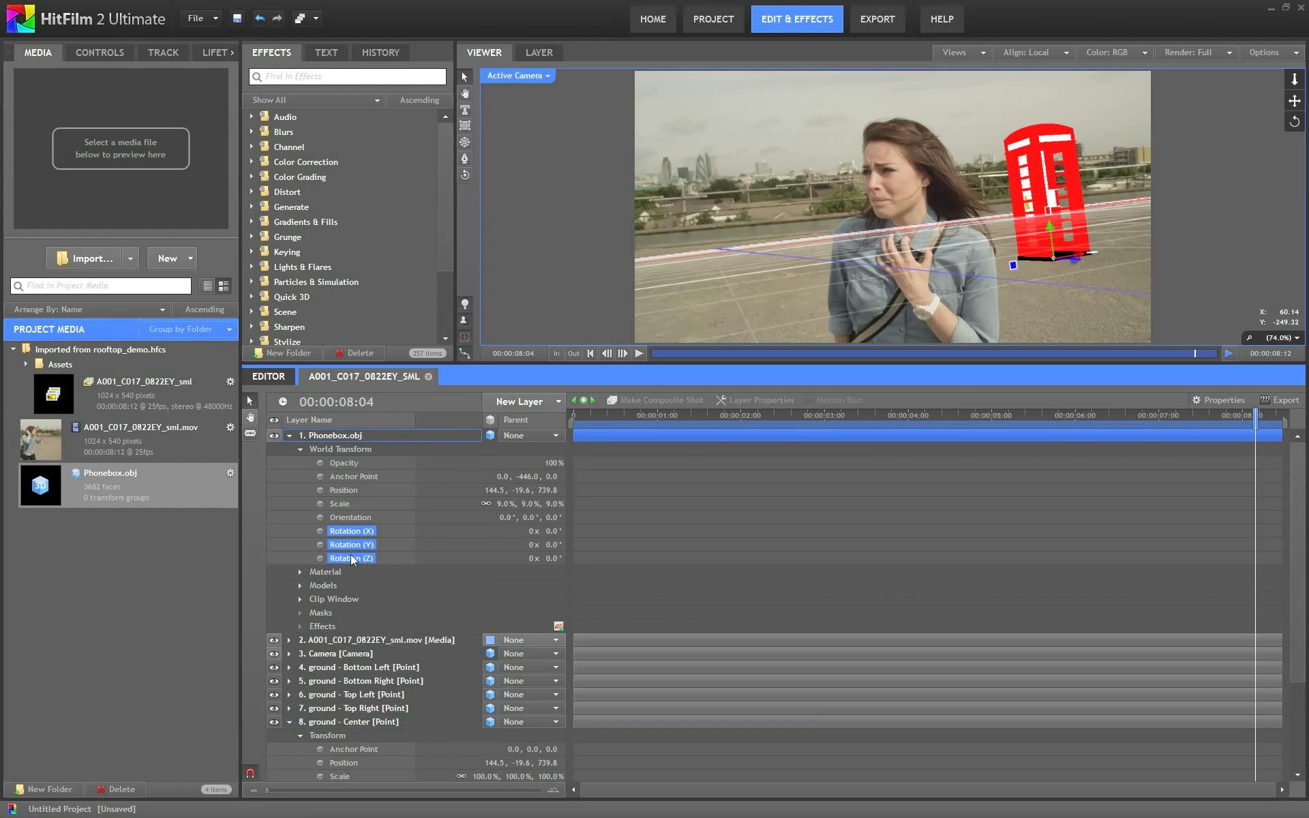
pyautogui.hotkey('ctrl', 'v')
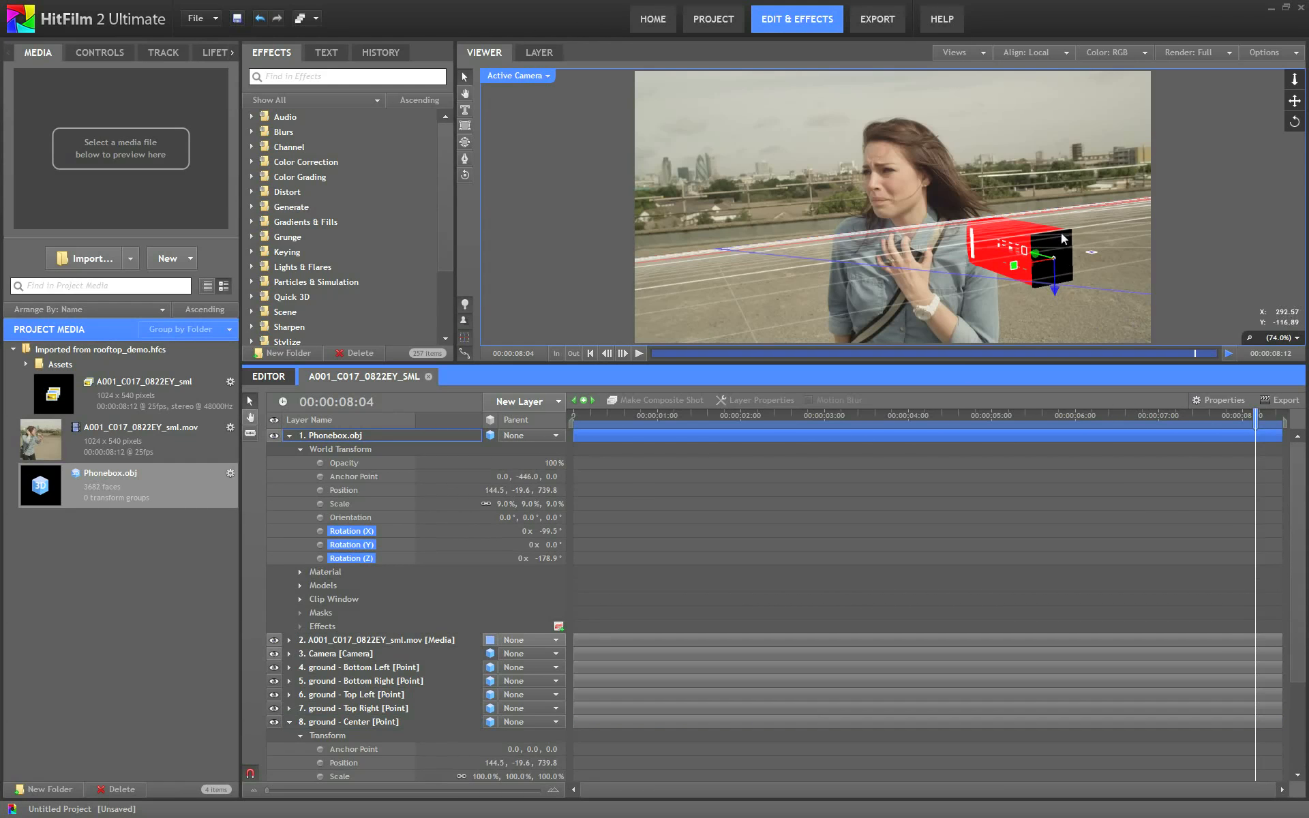
# Enlarge the viewer and rotate the phone box upright with its door side turned, to an orientation of about 263.4°, 350.5°, 88.9°
pyautogui.moveTo(770, 368); pyautogui.dragTo(779, 517)
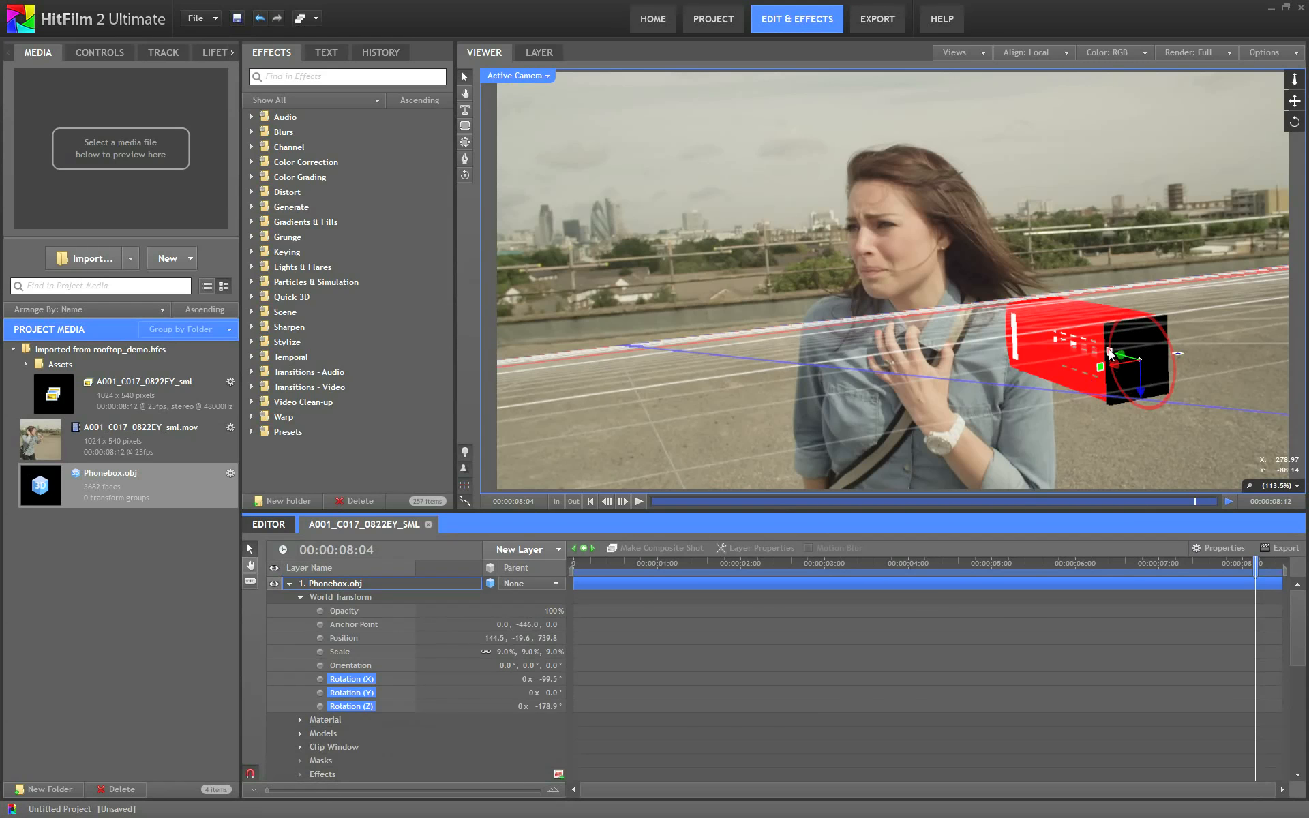
pyautogui.moveTo(1110, 353); pyautogui.dragTo(1139, 321)
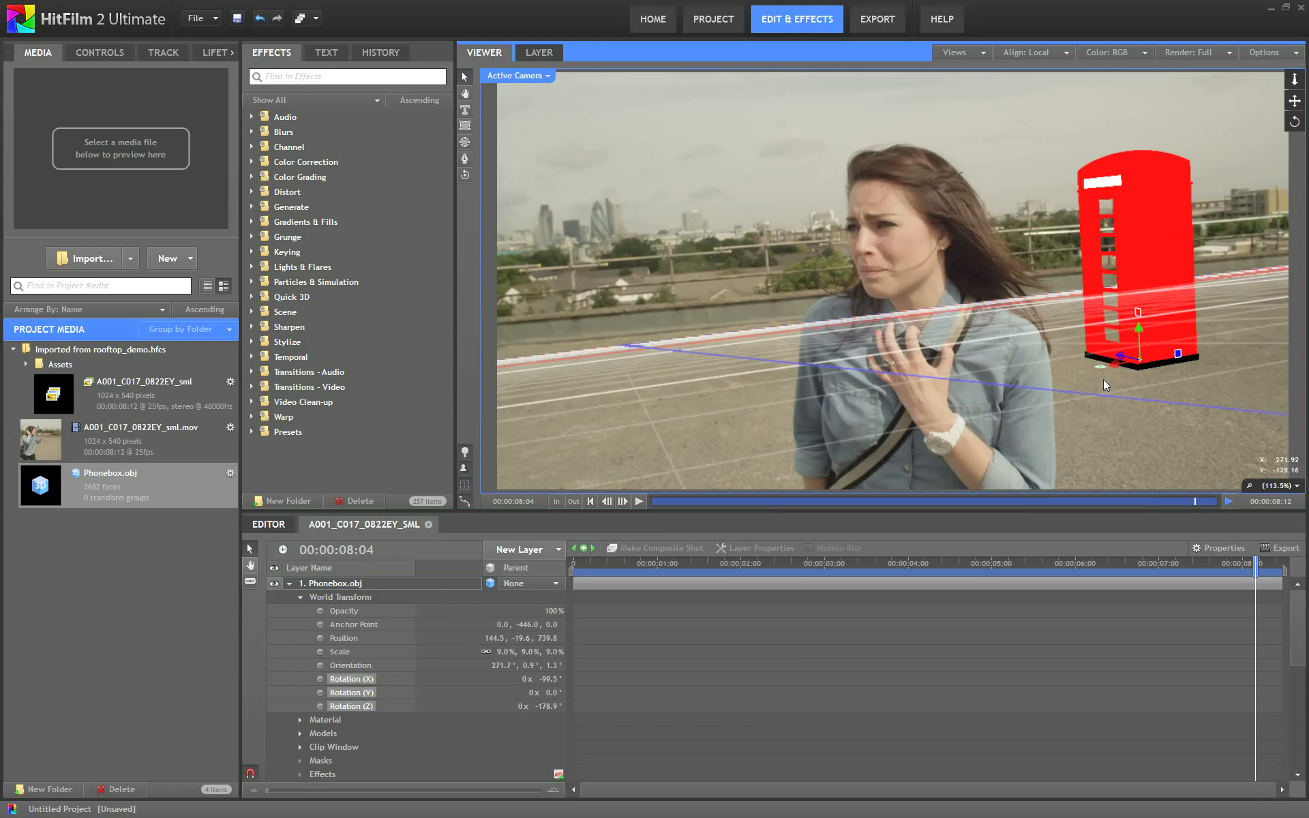
pyautogui.moveTo(1101, 366); pyautogui.dragTo(1156, 414)
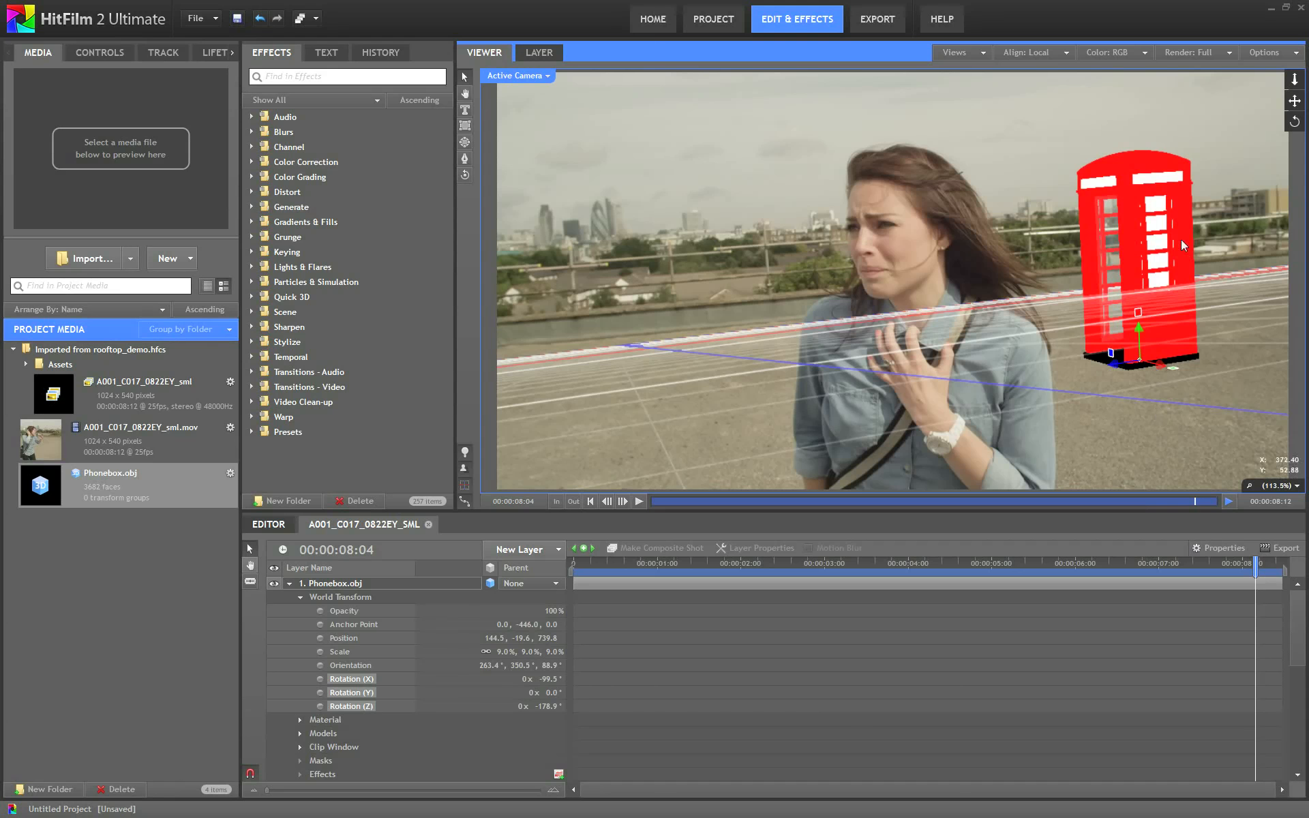
# Hide the floor plane in the viewer and enable Ambient Occlusion in the Phonebox.obj layer's Material properties
pyautogui.click(1261, 52)
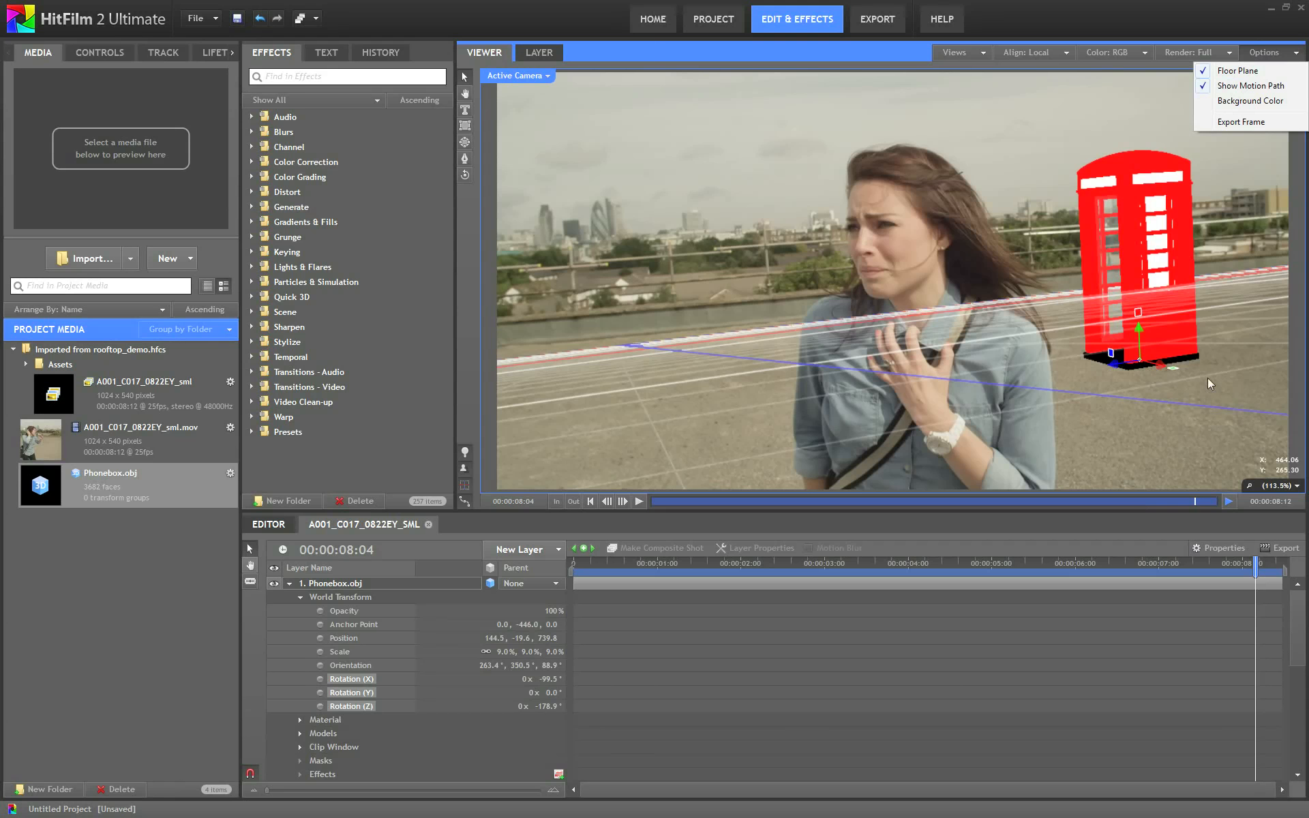
pyautogui.click(1238, 71)
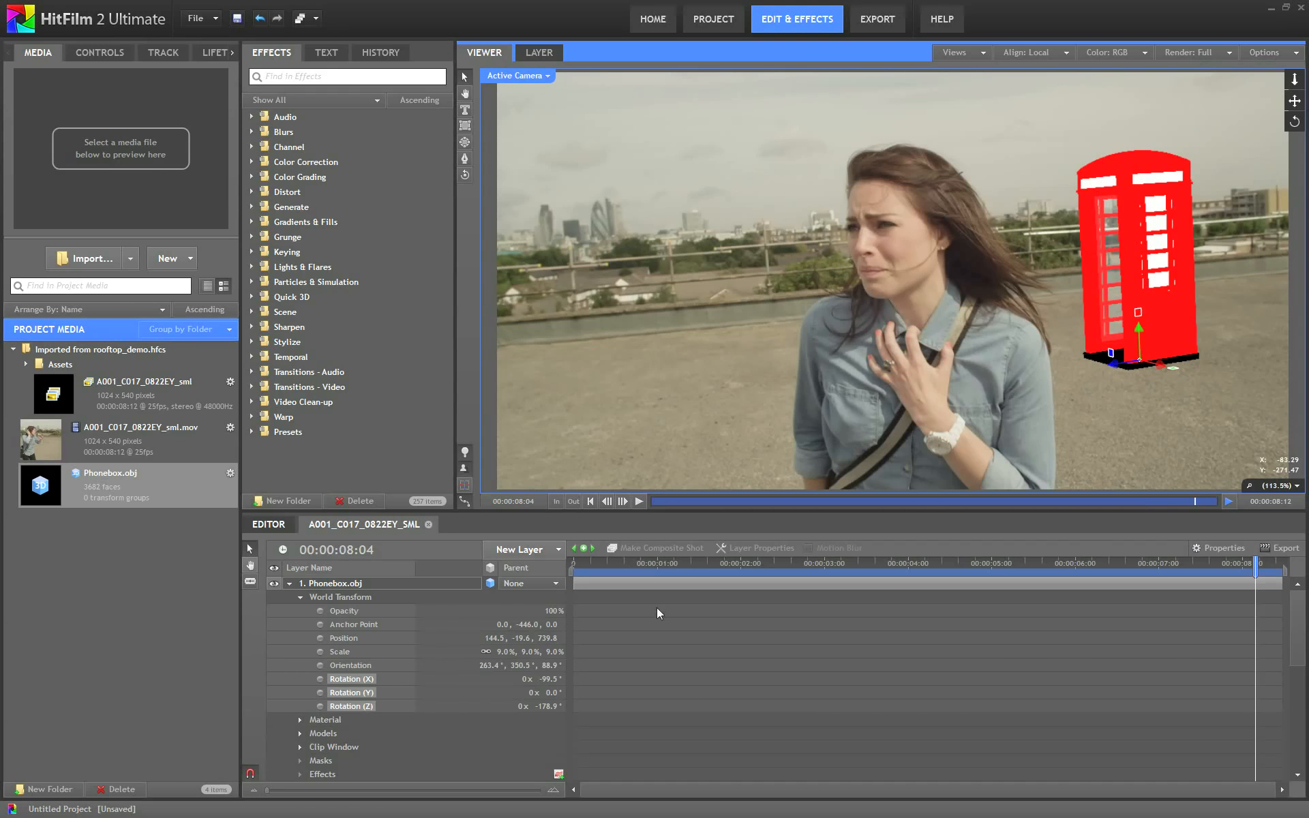
pyautogui.scroll(-1, 317, 726)
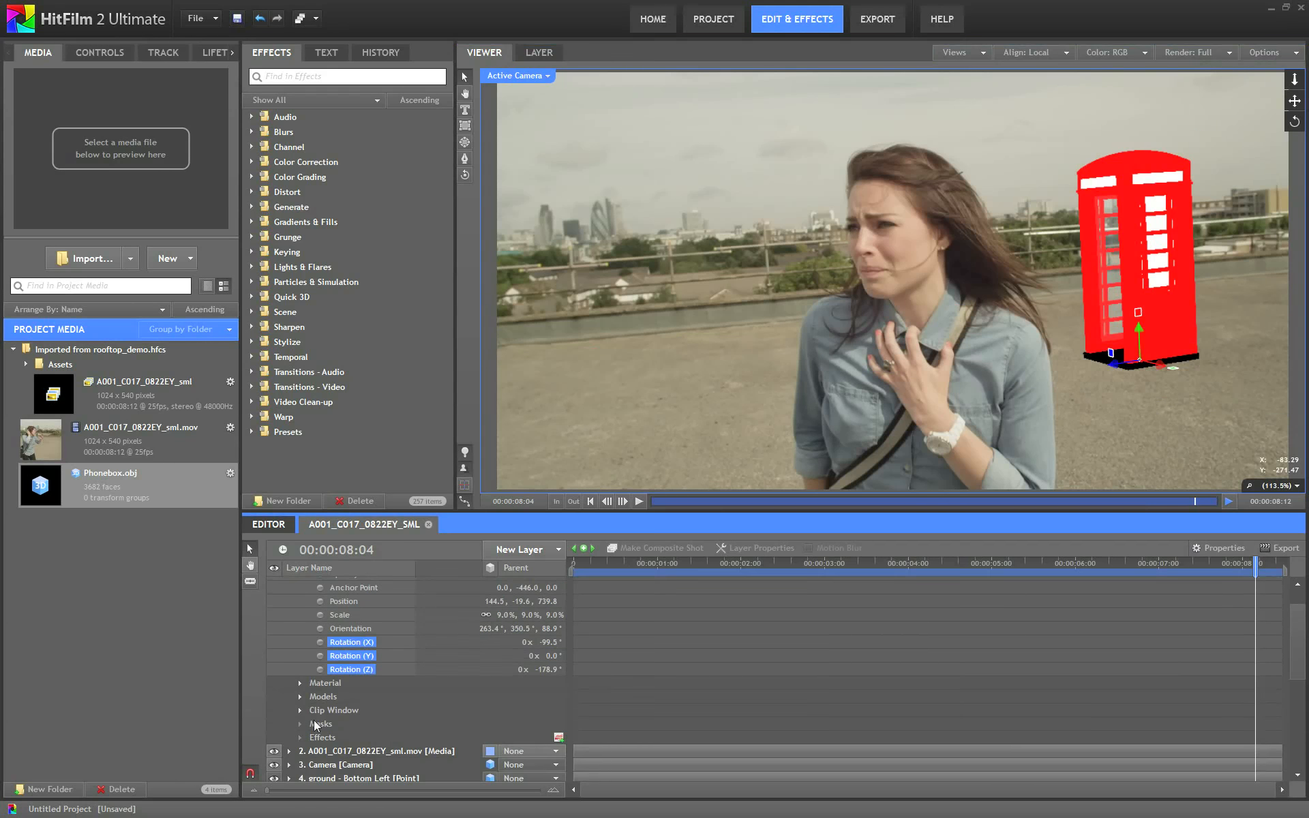
pyautogui.click(299, 682)
pyautogui.click(313, 764)
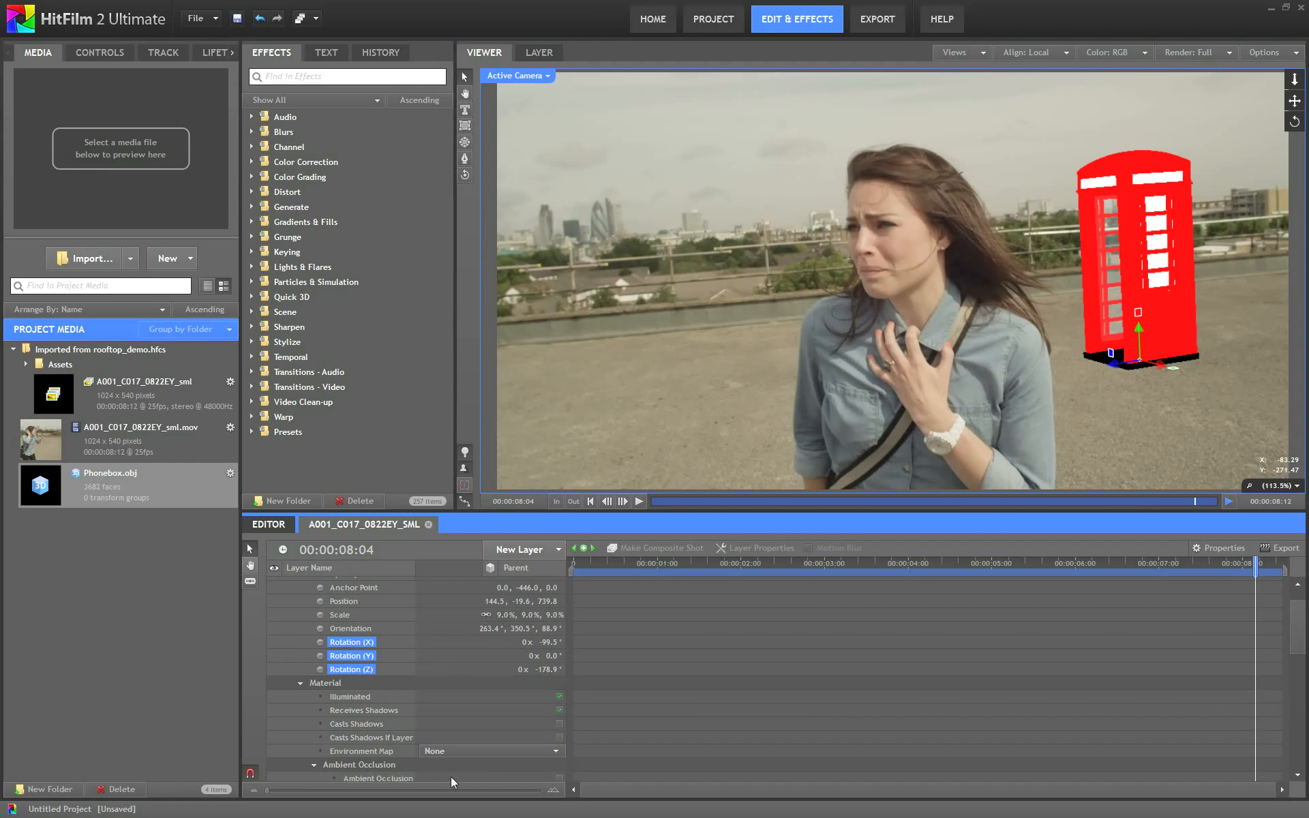
pyautogui.scroll(-1, 471, 756)
pyautogui.click(560, 742)
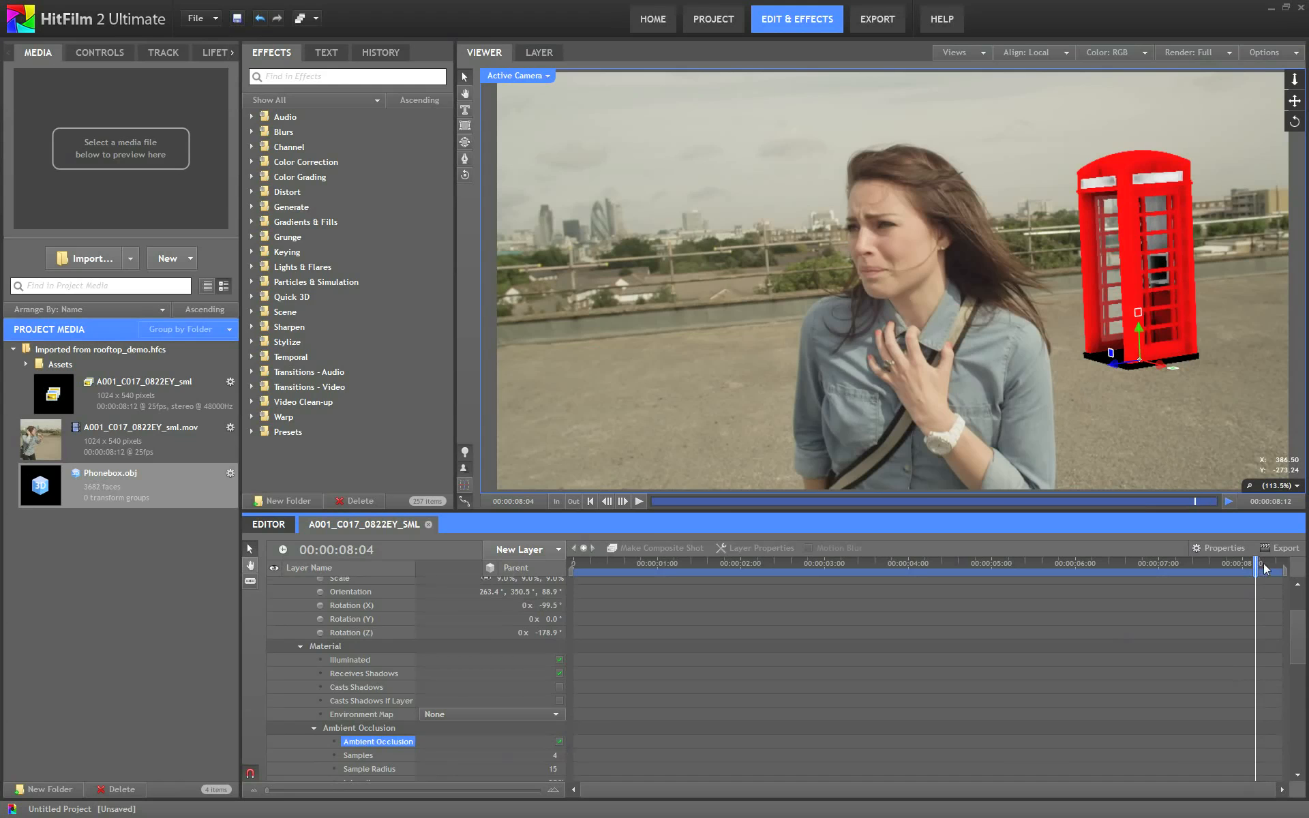
# Play the shot from the first frame and scrub back from its end to 00:00:00:21 to check the phone box's tracking
pyautogui.moveTo(1257, 570); pyautogui.dragTo(567, 530)
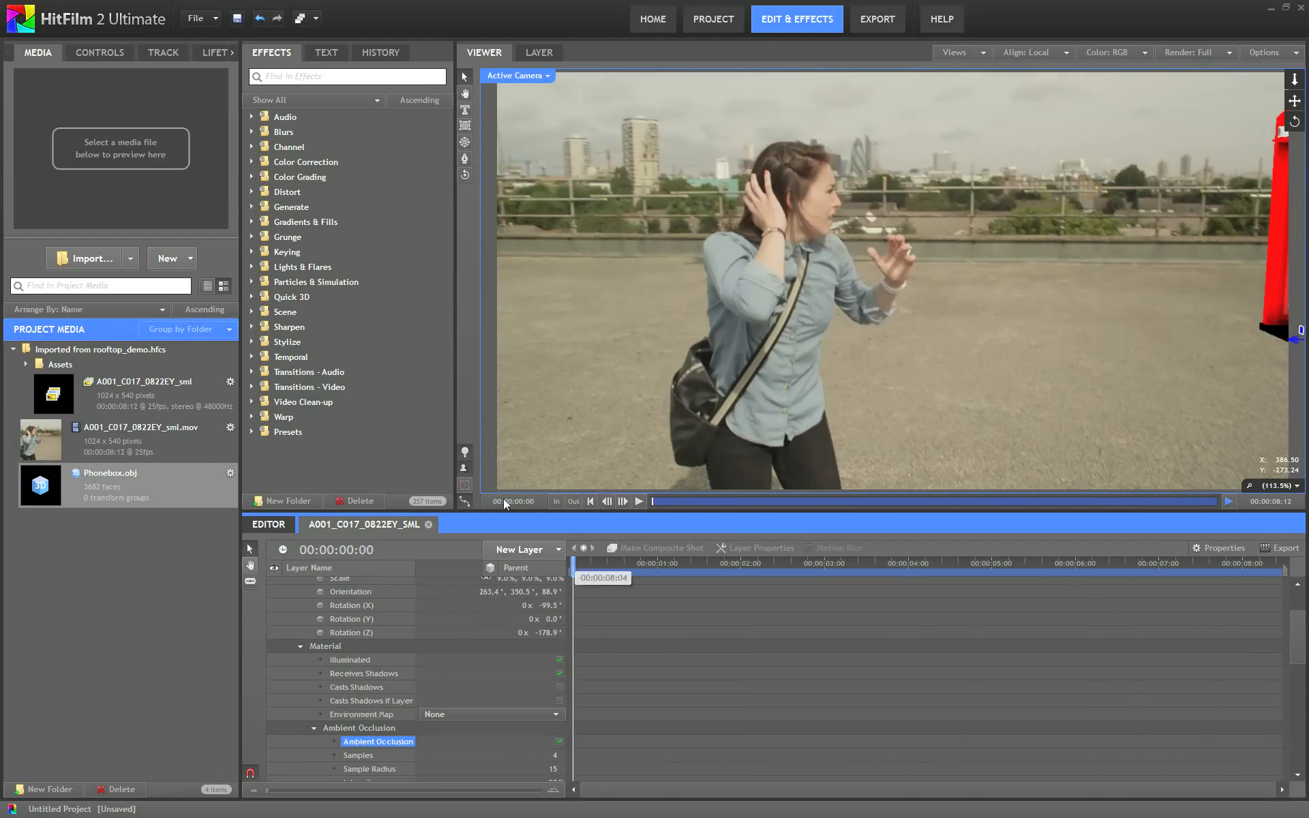
pyautogui.click(639, 501)
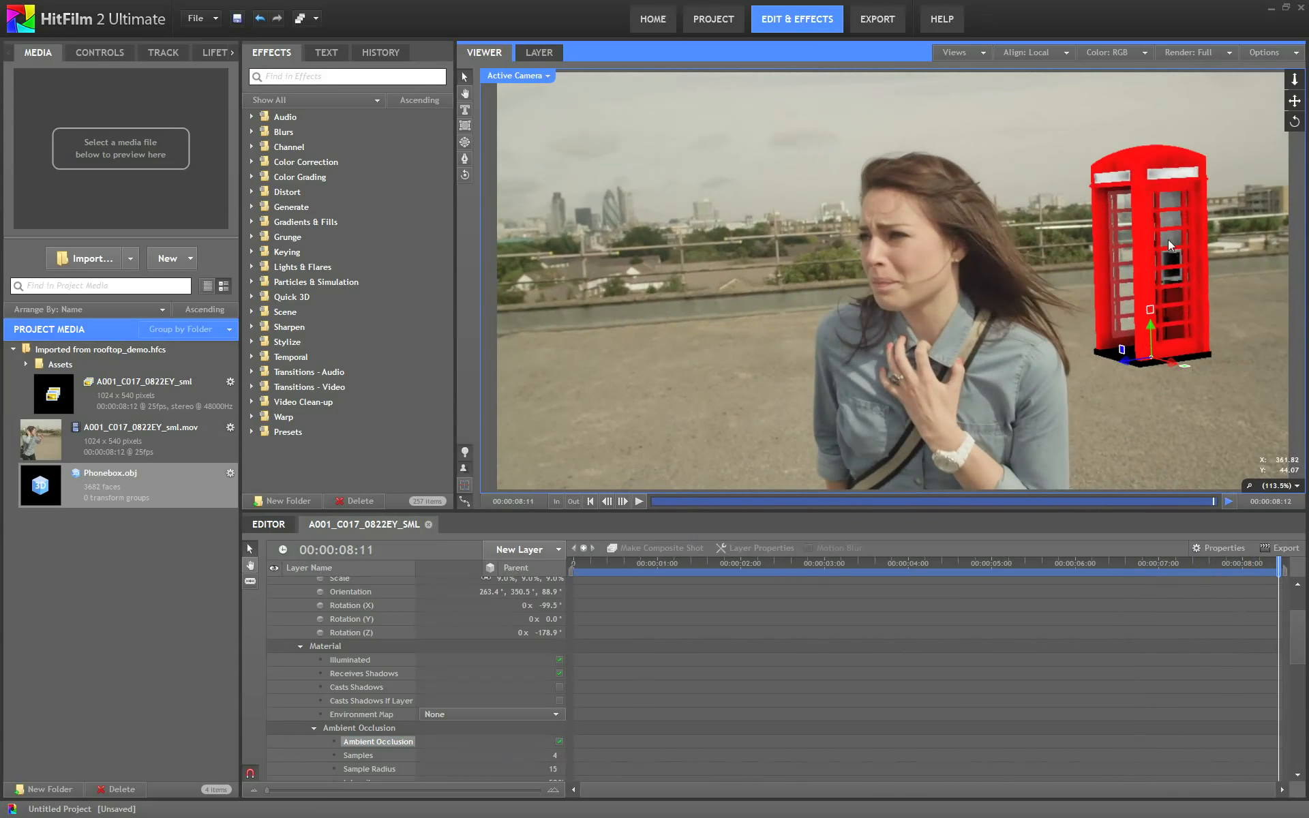
pyautogui.moveTo(1271, 570); pyautogui.dragTo(1241, 537)
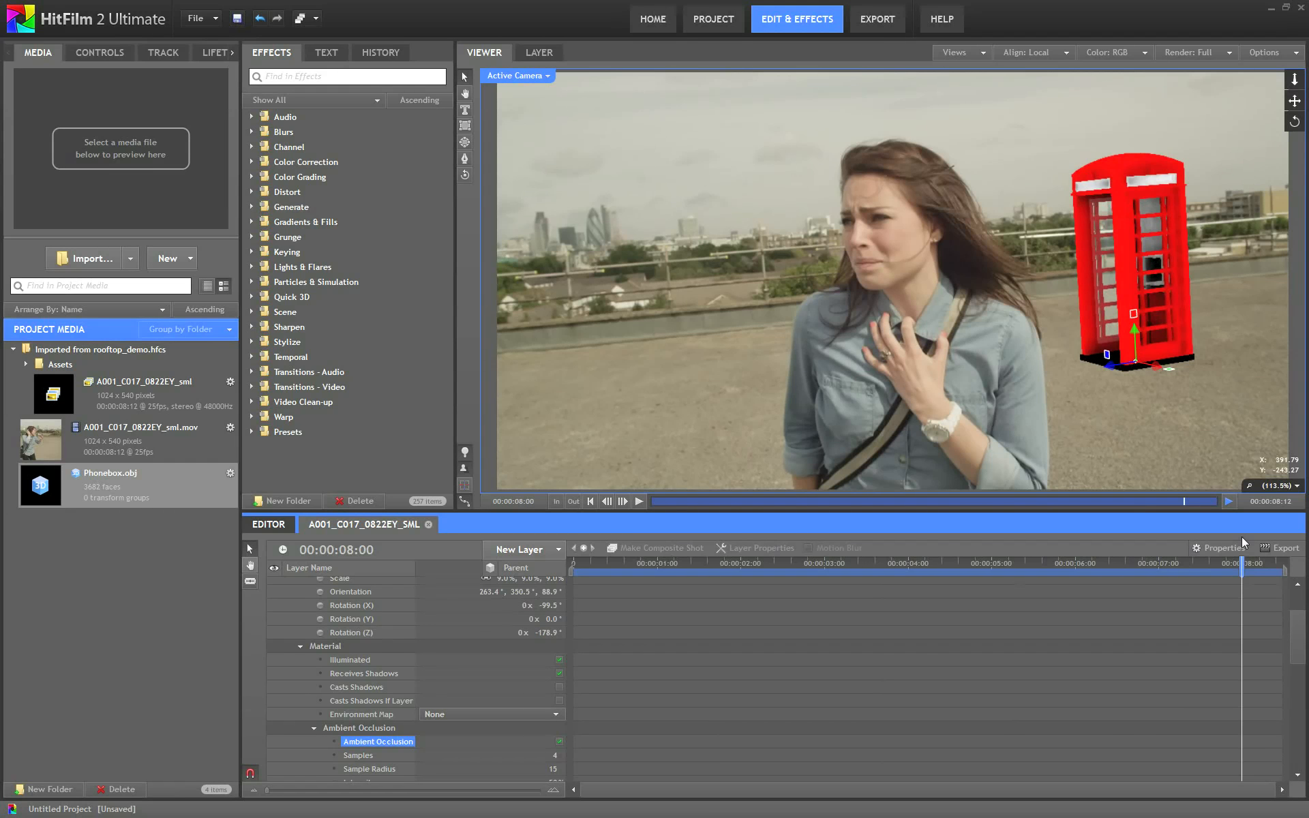
pyautogui.moveTo(1241, 570); pyautogui.dragTo(644, 565)
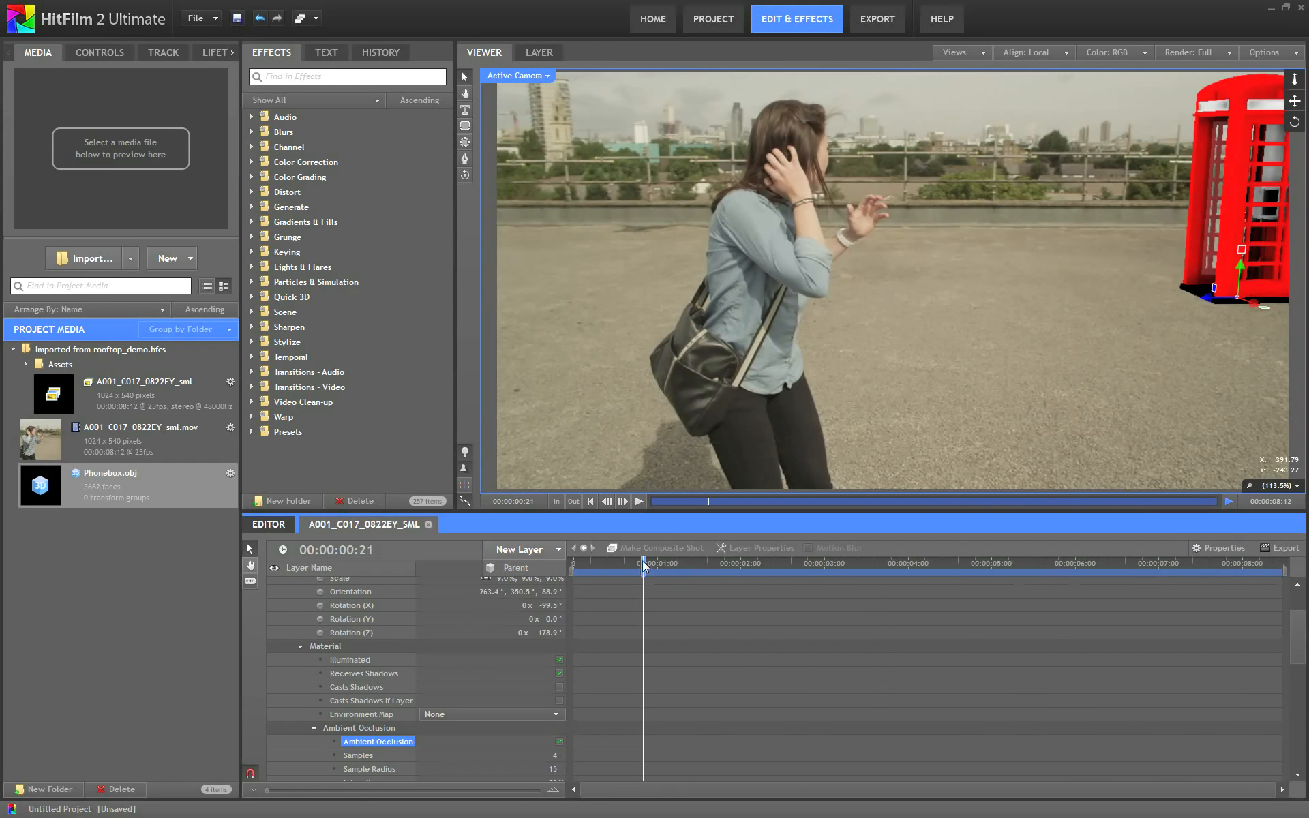